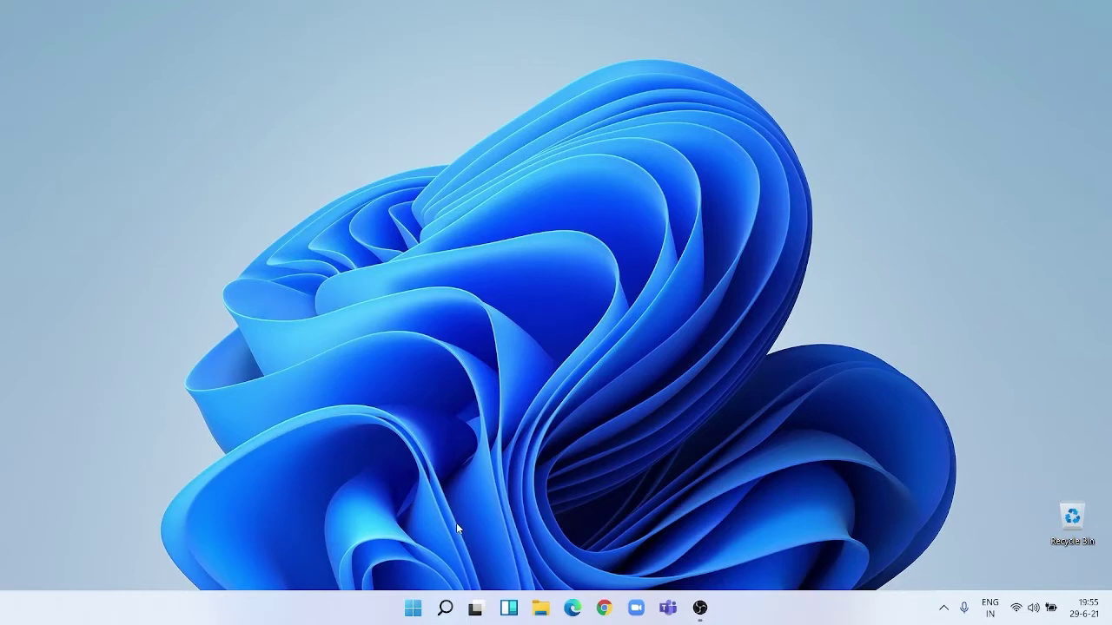
Launch the Settings app from Start search and restore its window to a smaller size.
key(super)
text(sett)
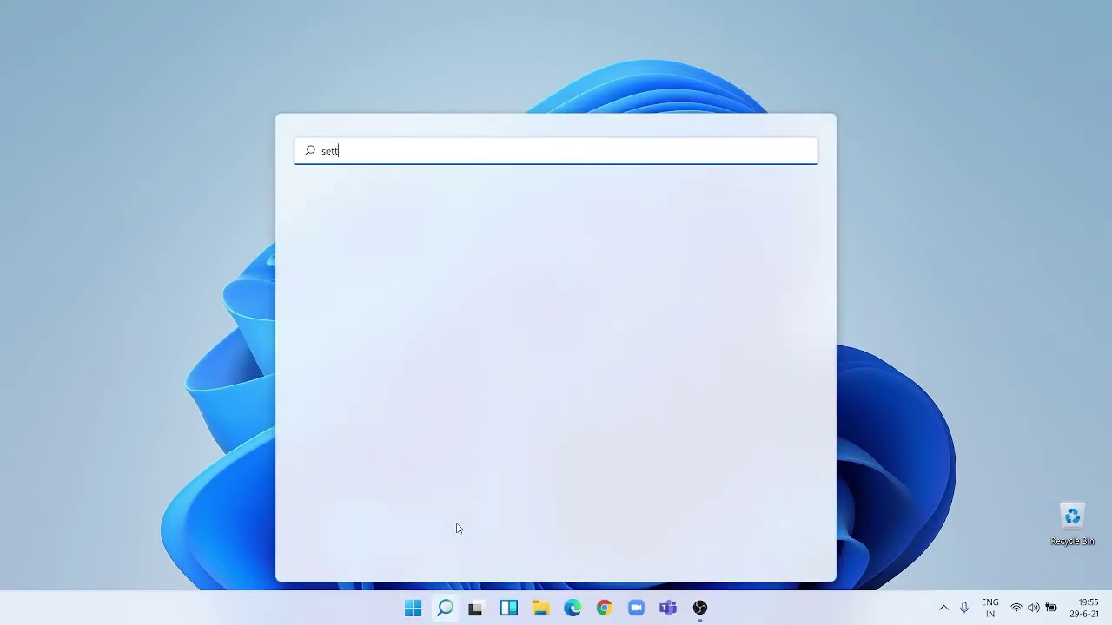
text(ings)
key(Return)
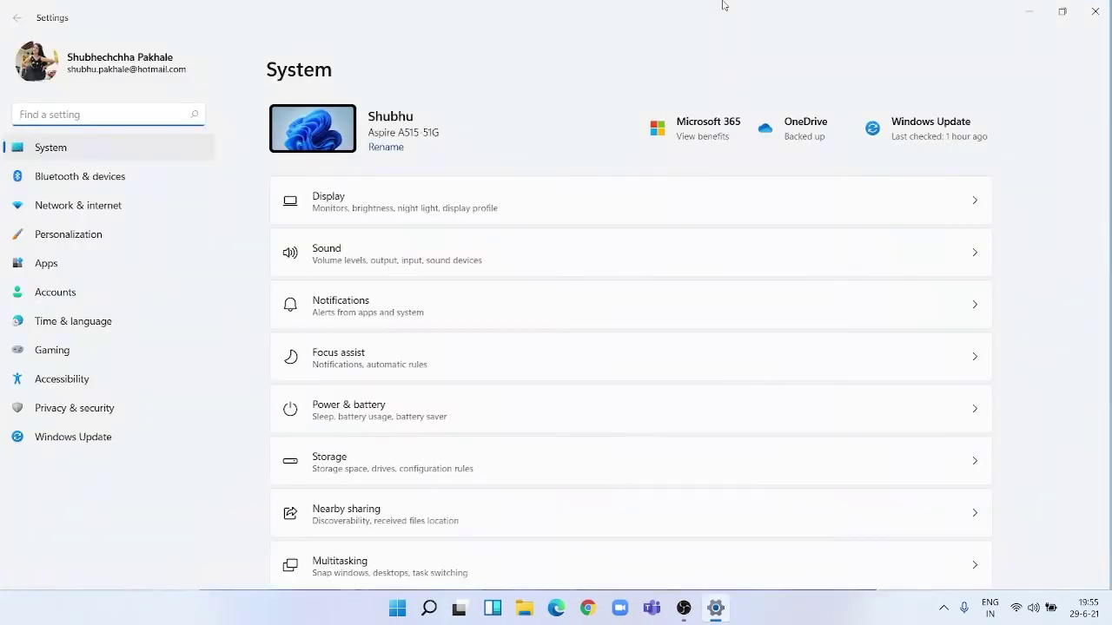
double_click(724, 4)
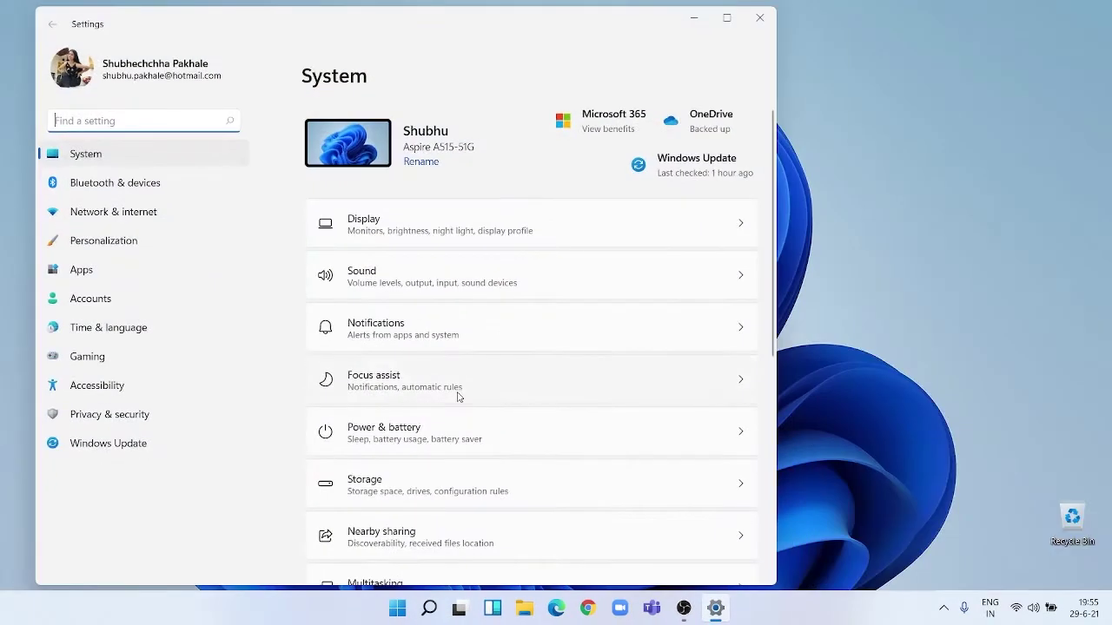
Review the System › About specs, including the i3-8130U processor and build 22000.51, then minimize Settings.
scroll(458, 397, down, 5)
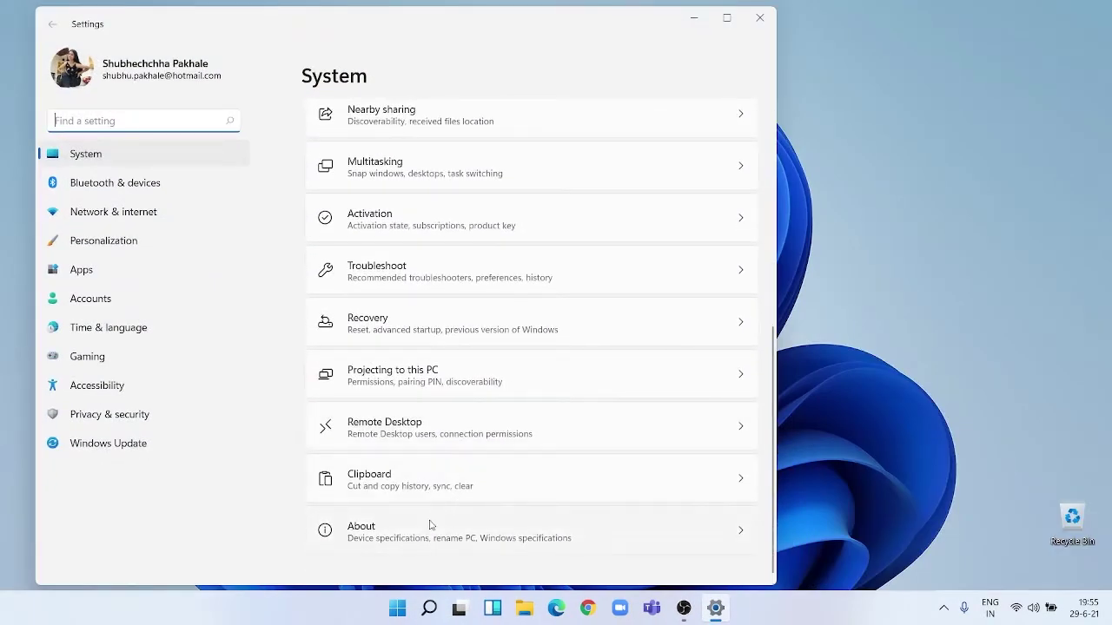
click(430, 525)
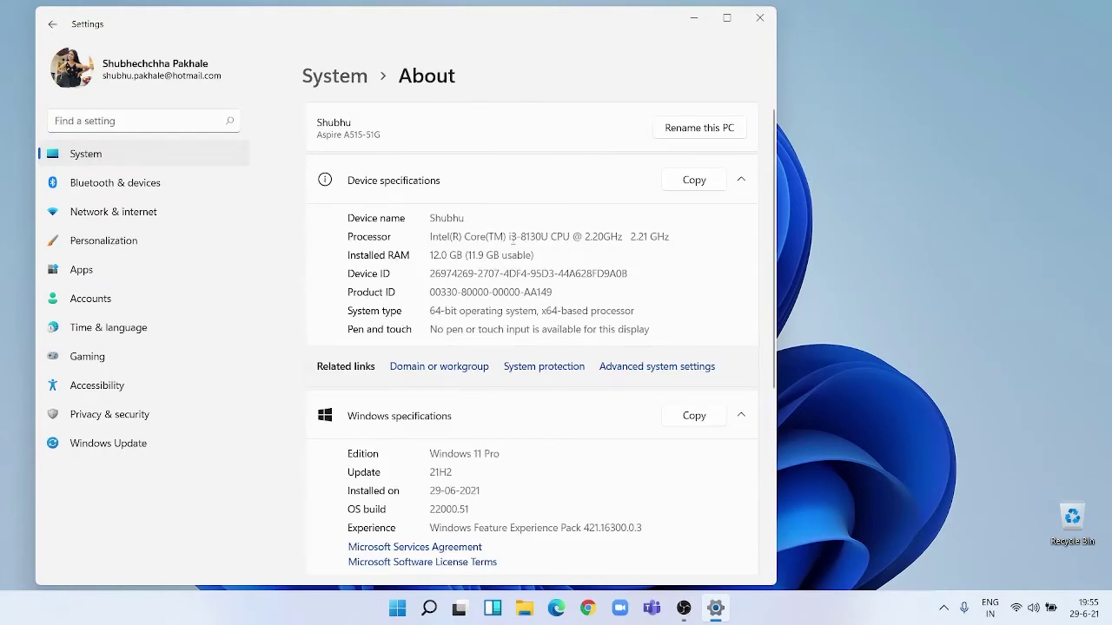
double_click(528, 236)
click(522, 254)
scroll(448, 254, down, 4)
scroll(469, 252, up, 4)
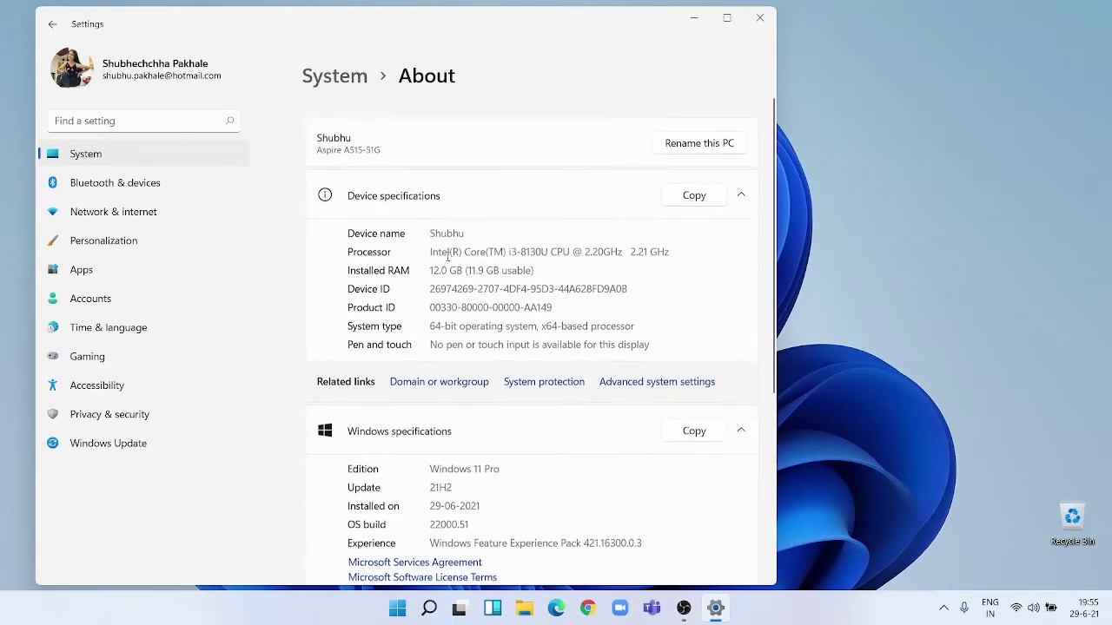
scroll(432, 274, down, 5)
scroll(432, 273, up, 5)
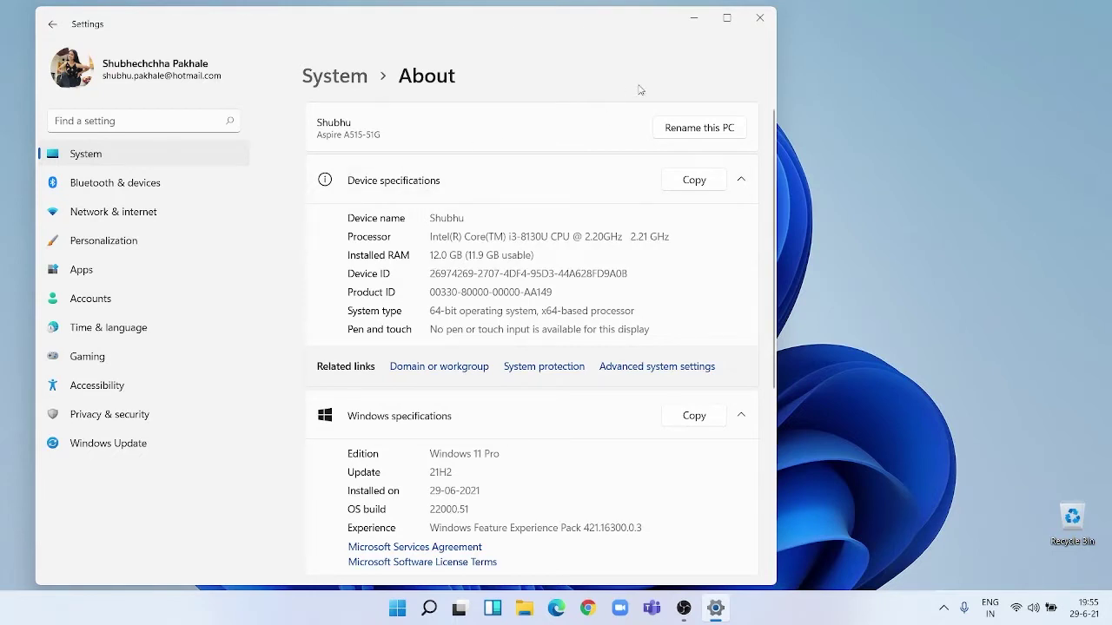
click(694, 19)
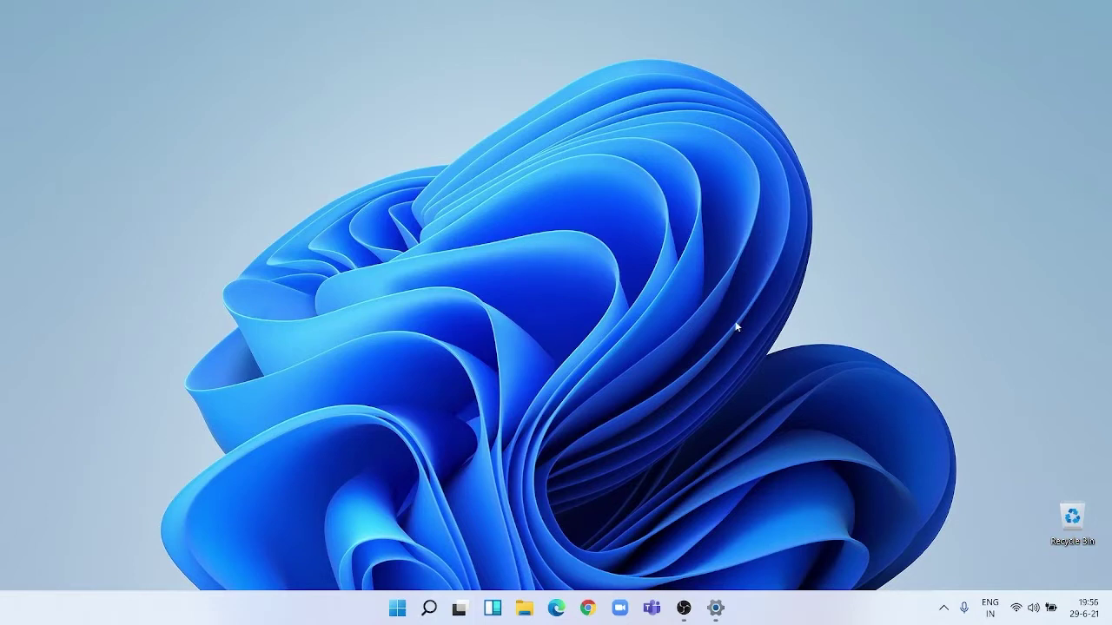
click(709, 609)
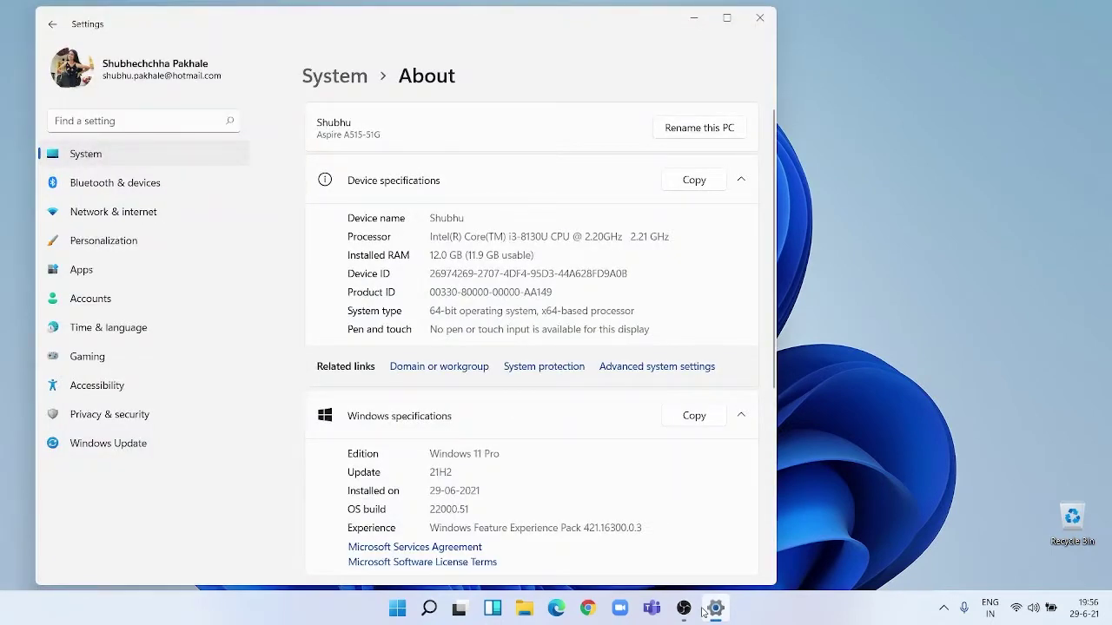
click(135, 450)
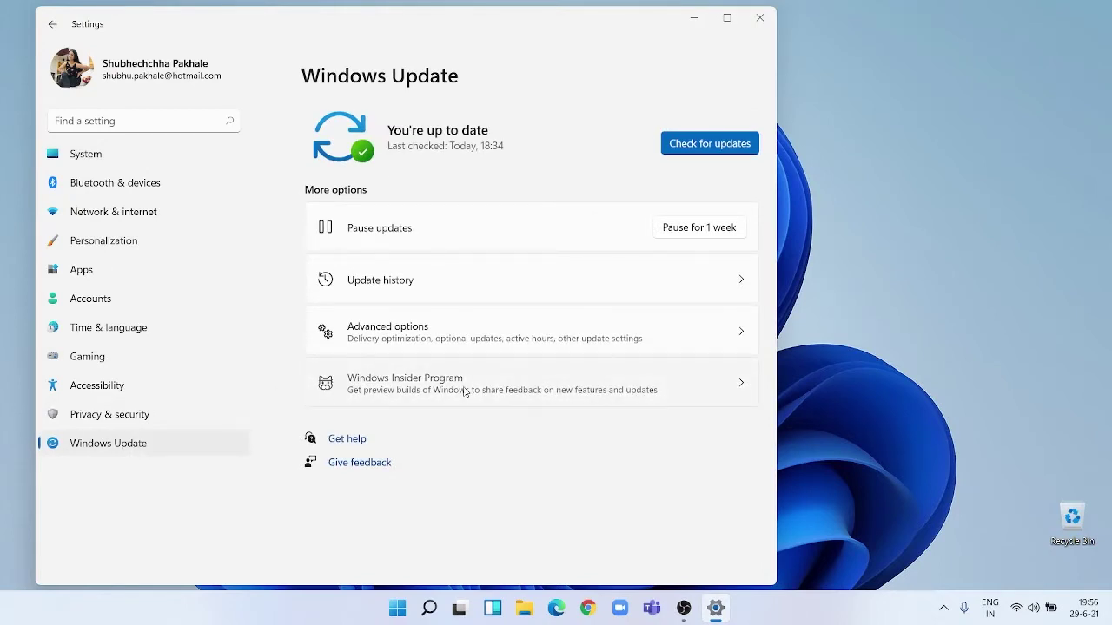
click(463, 390)
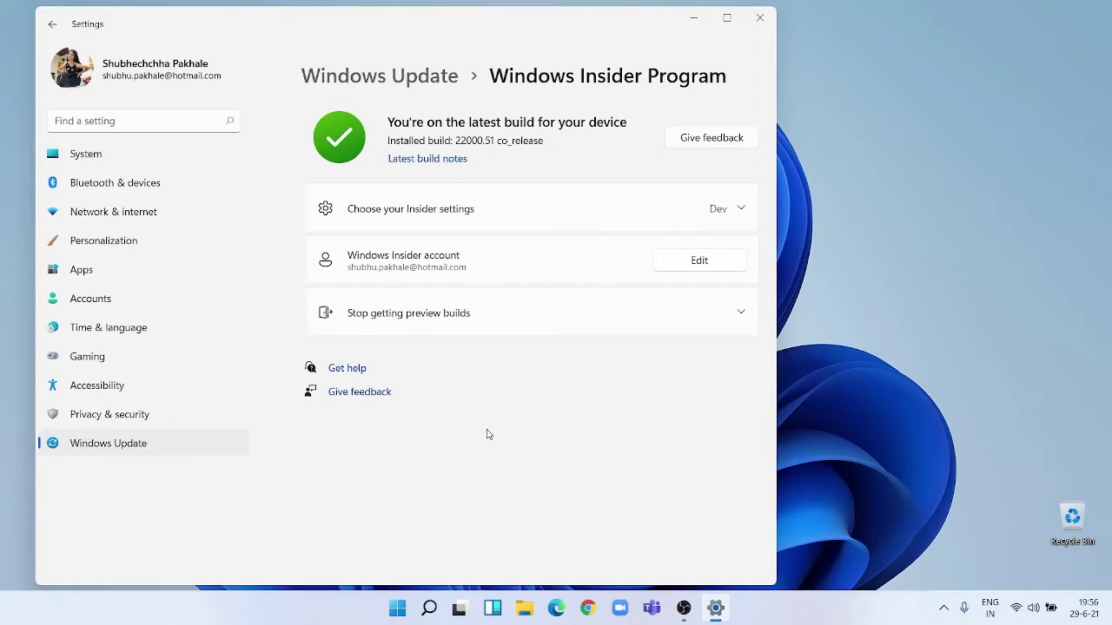
click(171, 445)
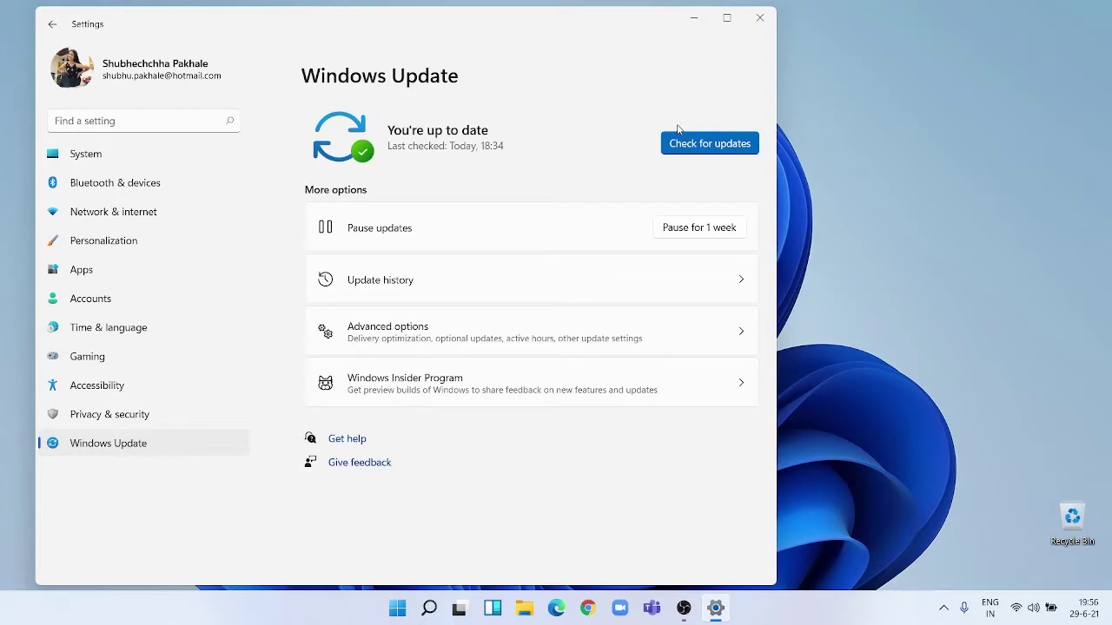
click(695, 18)
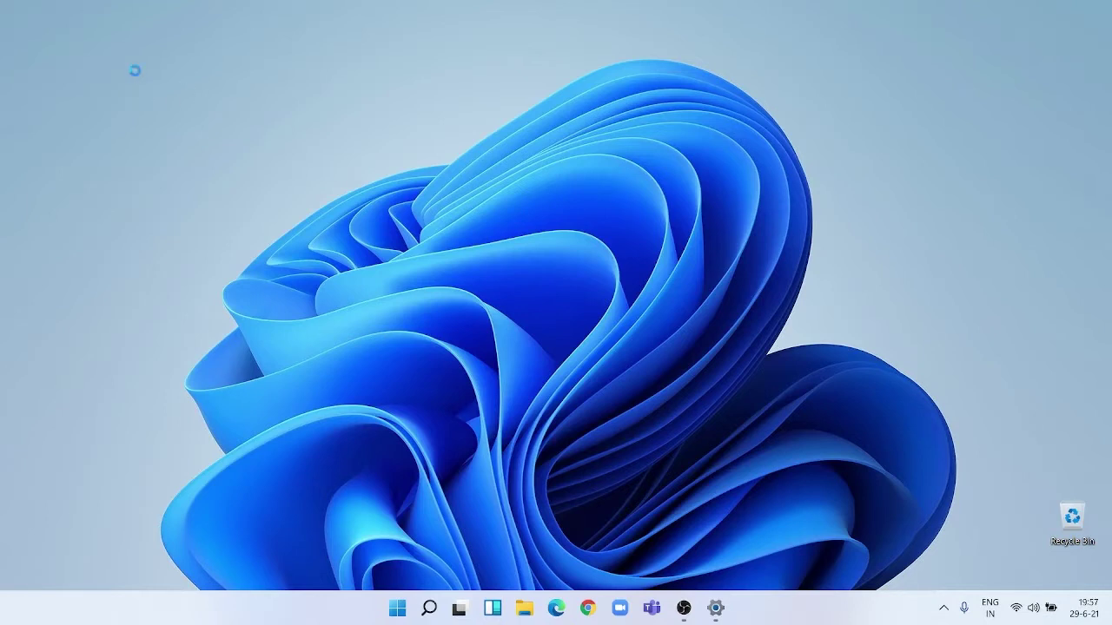
Refresh the desktop through the classic Show more options menu.
right_click(135, 76)
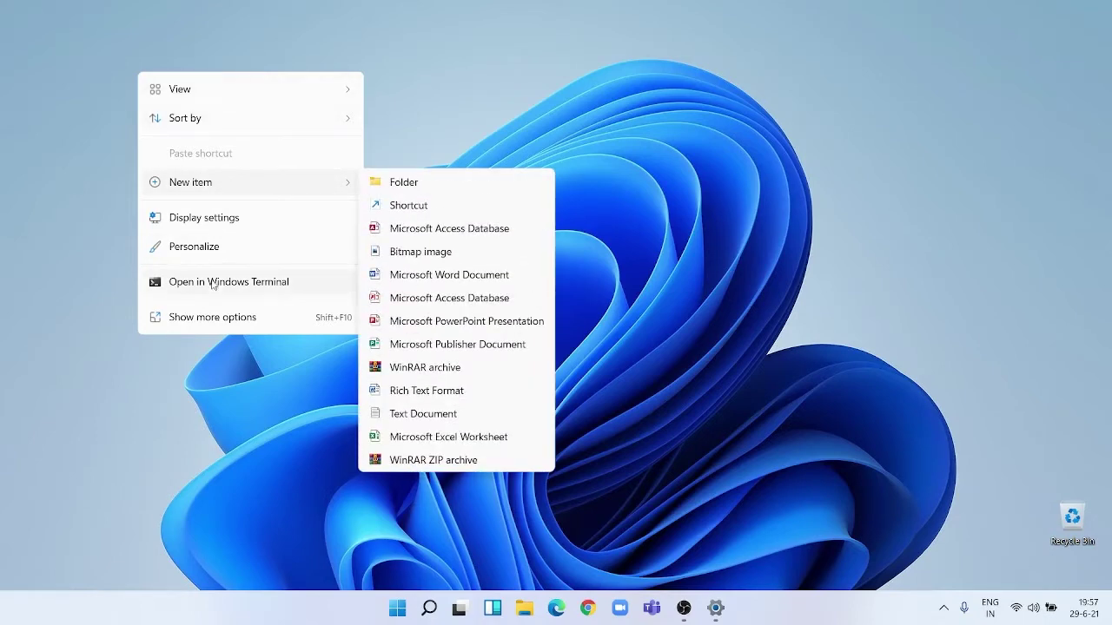
click(227, 317)
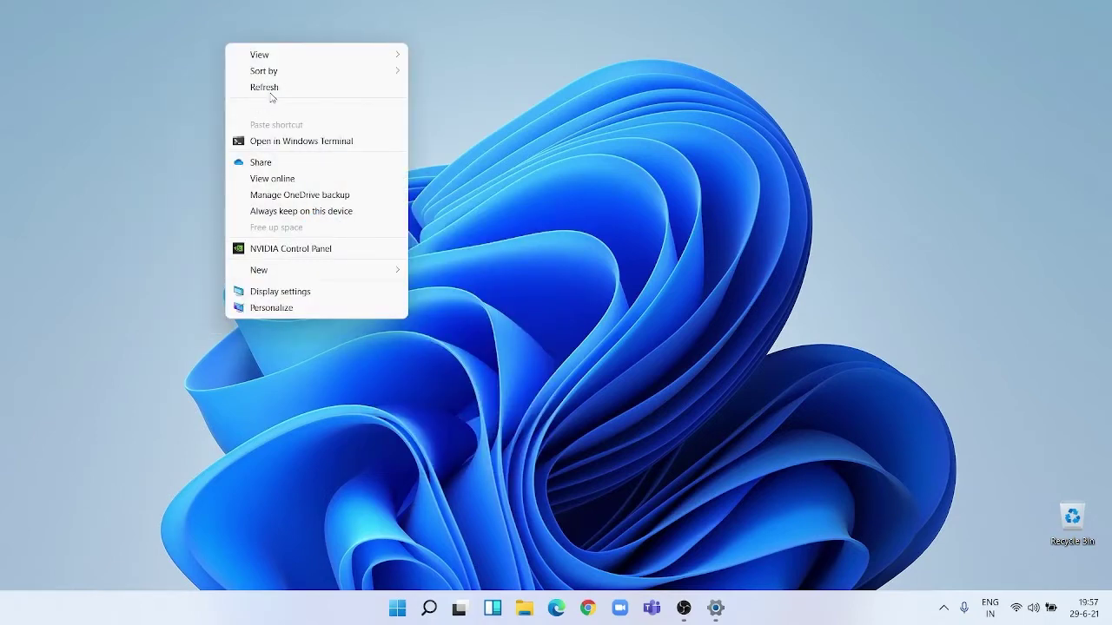
click(277, 86)
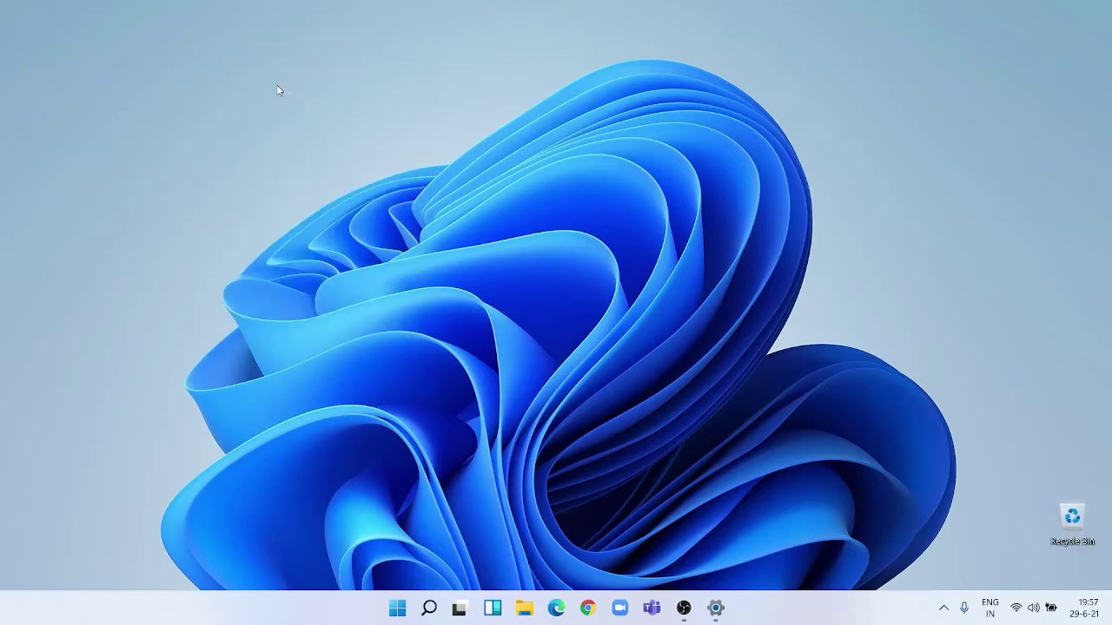
Expand the classic menu again, dismiss it, and leave the compact desktop context menu open.
right_click(147, 82)
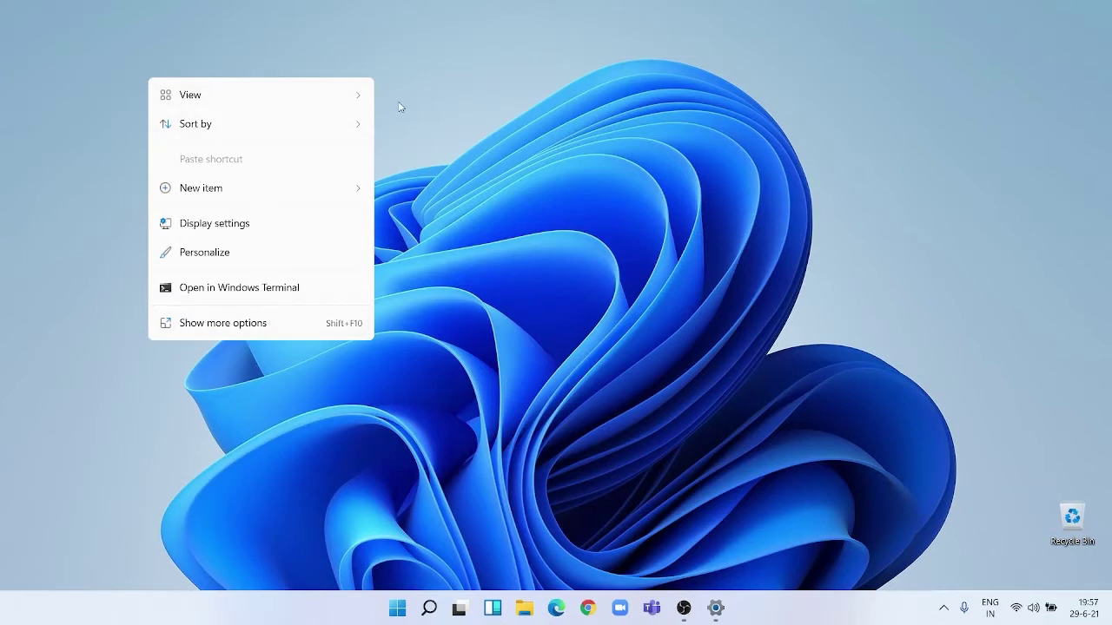
click(241, 323)
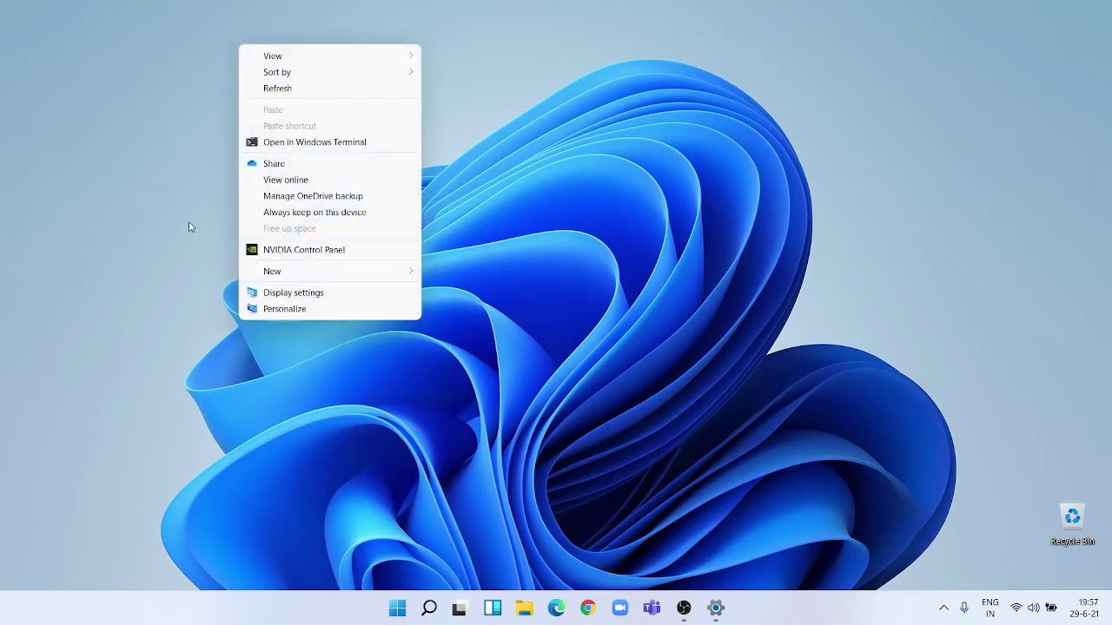
click(190, 227)
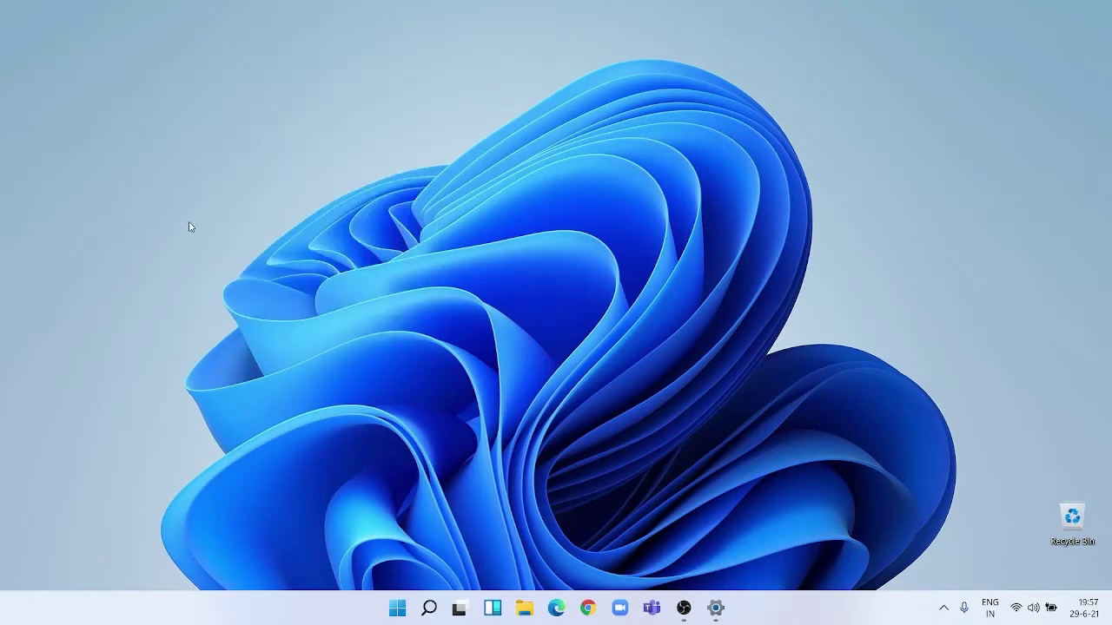
right_click(182, 90)
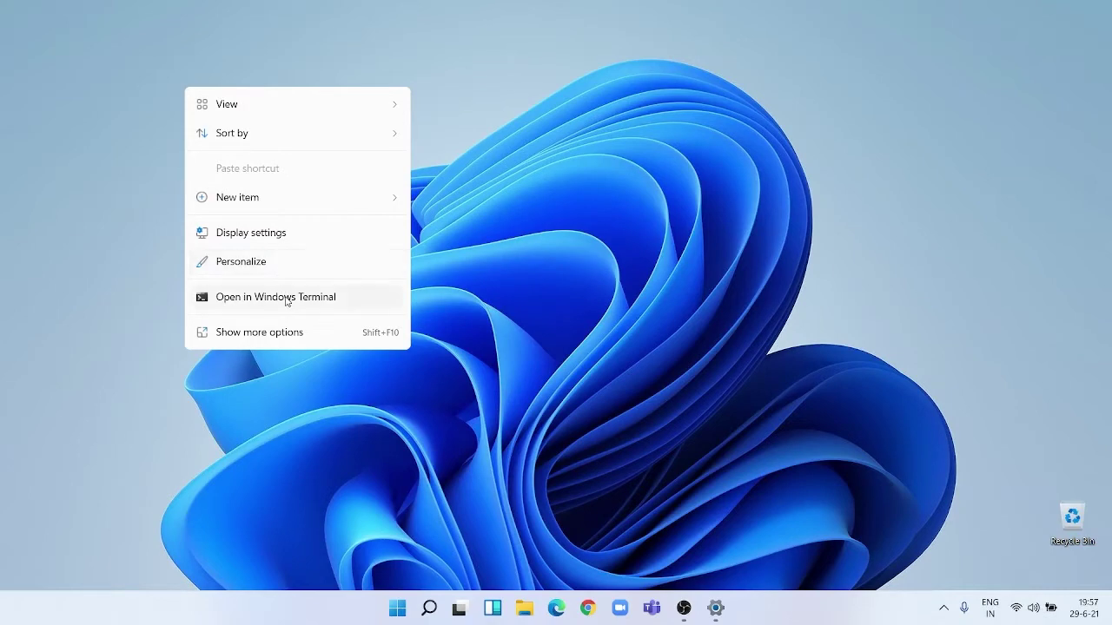
Open a PowerShell Terminal in the Desktop folder, close it, then refresh the desktop via the classic menu.
click(285, 297)
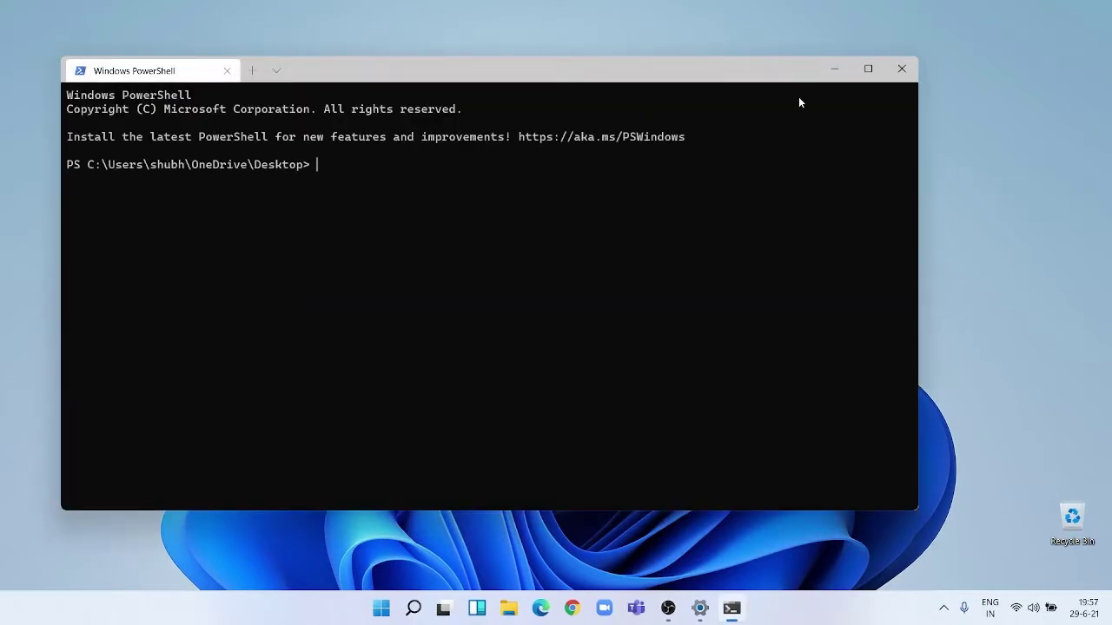
click(908, 70)
right_click(373, 115)
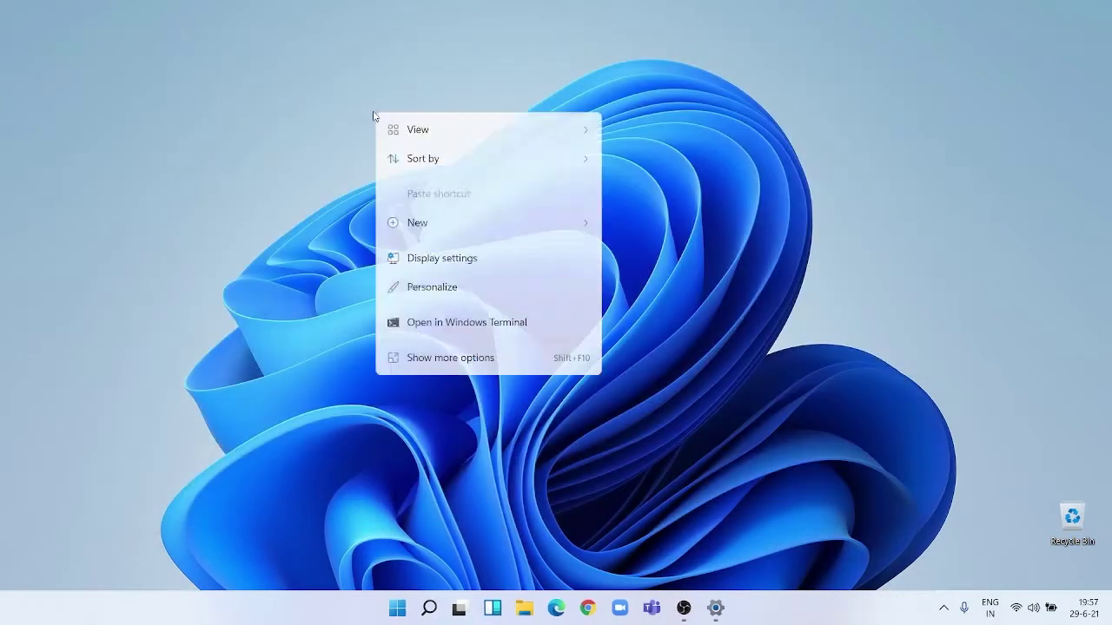
click(422, 352)
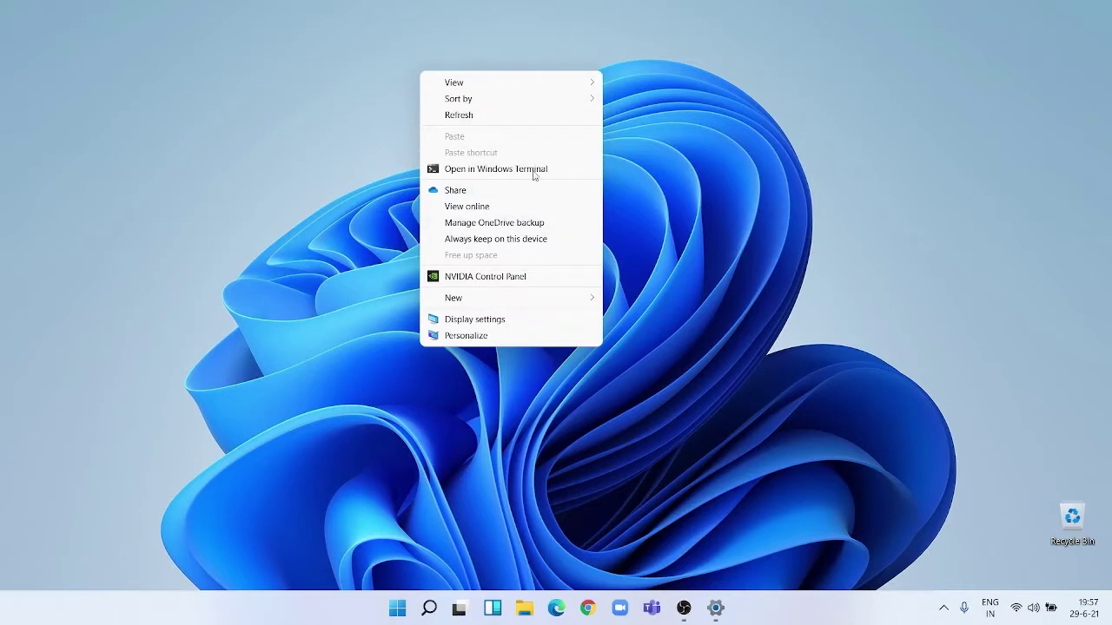
click(459, 120)
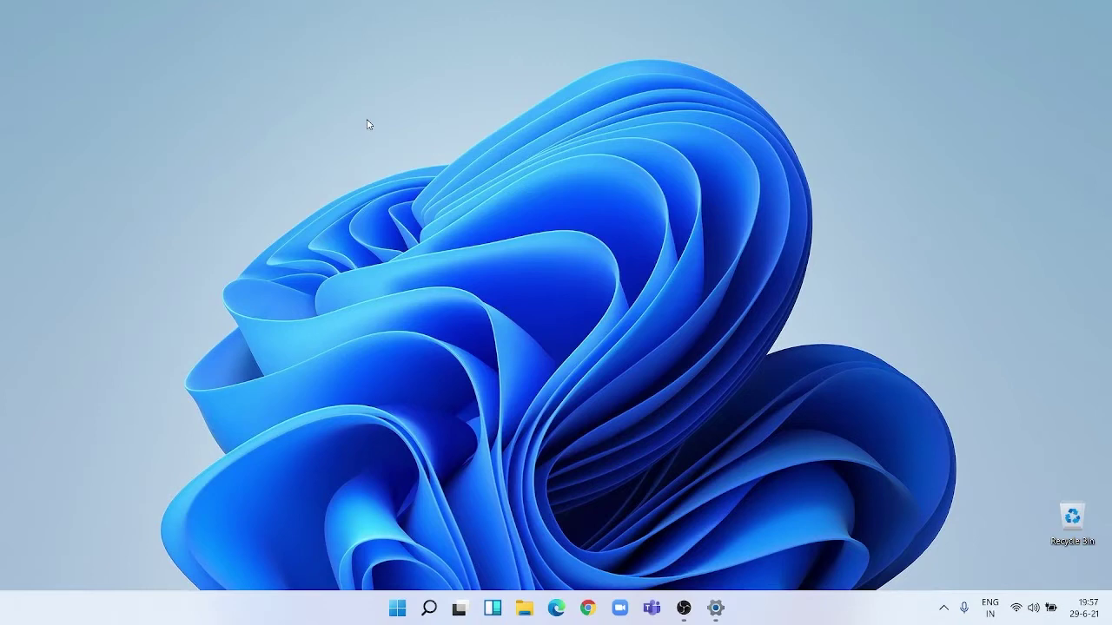
right_click(252, 111)
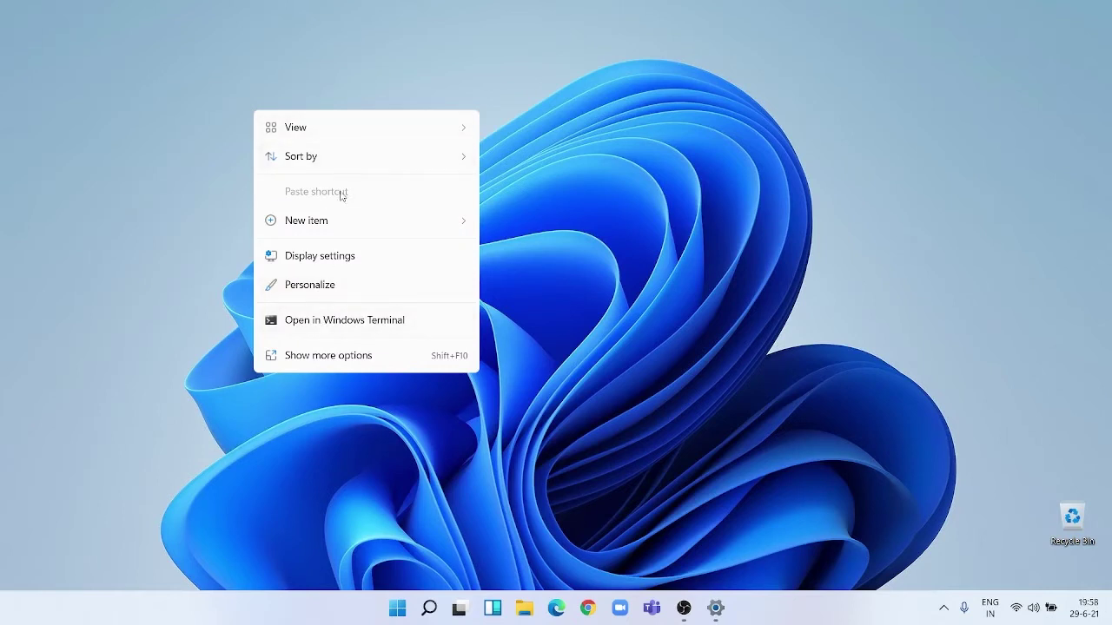
click(216, 266)
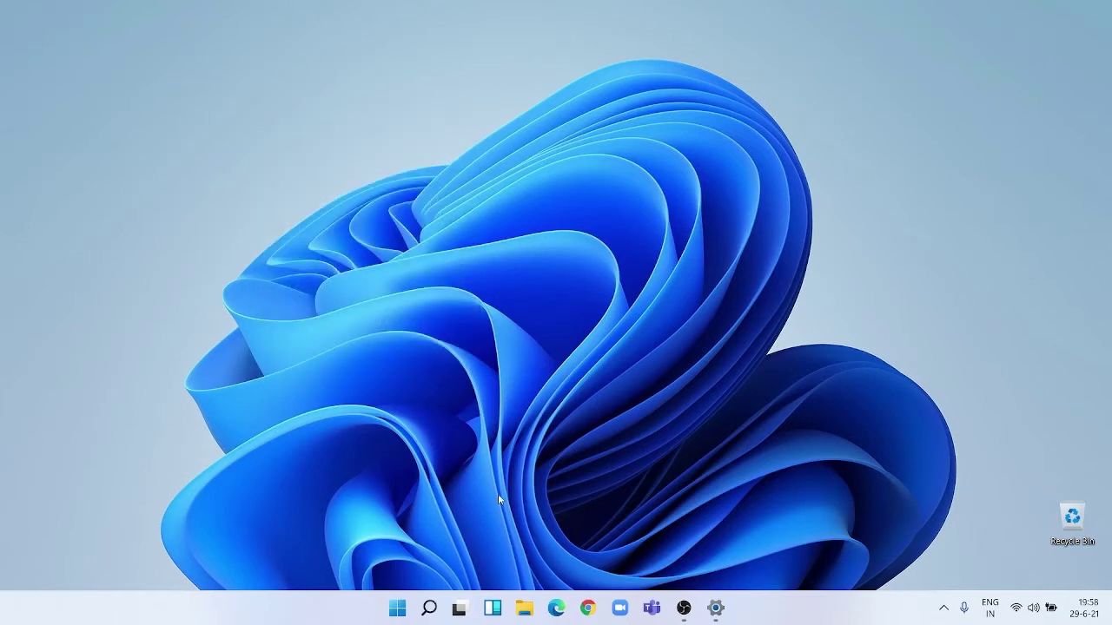
Unpin Word from Start's pinned apps and page through the remaining 18 pinned apps.
click(397, 608)
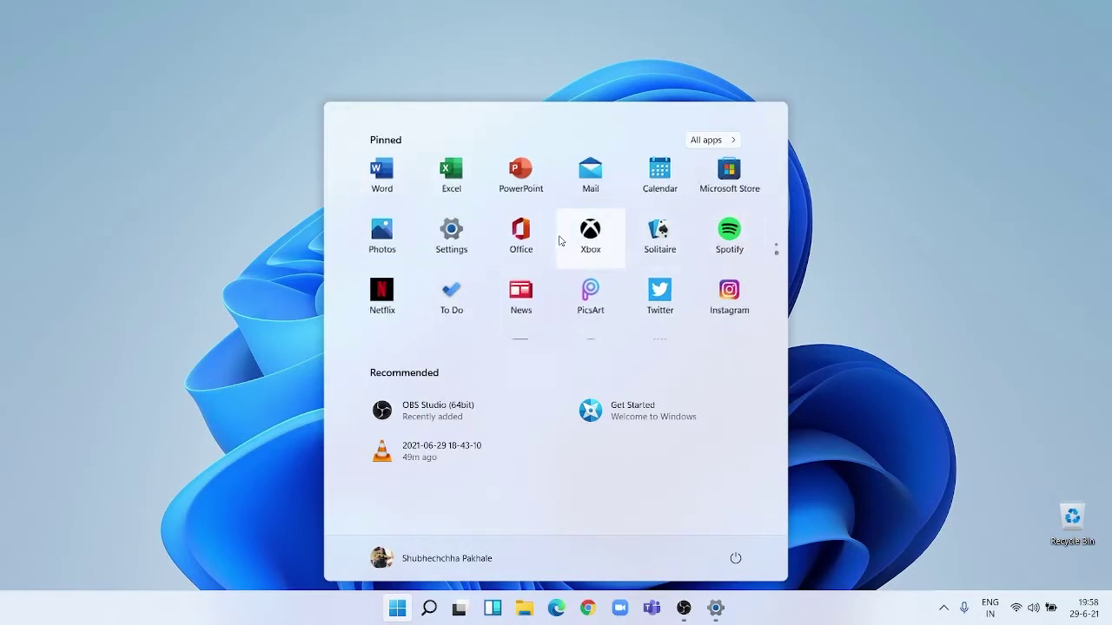
scroll(559, 240, down, 1)
scroll(559, 240, up, 1)
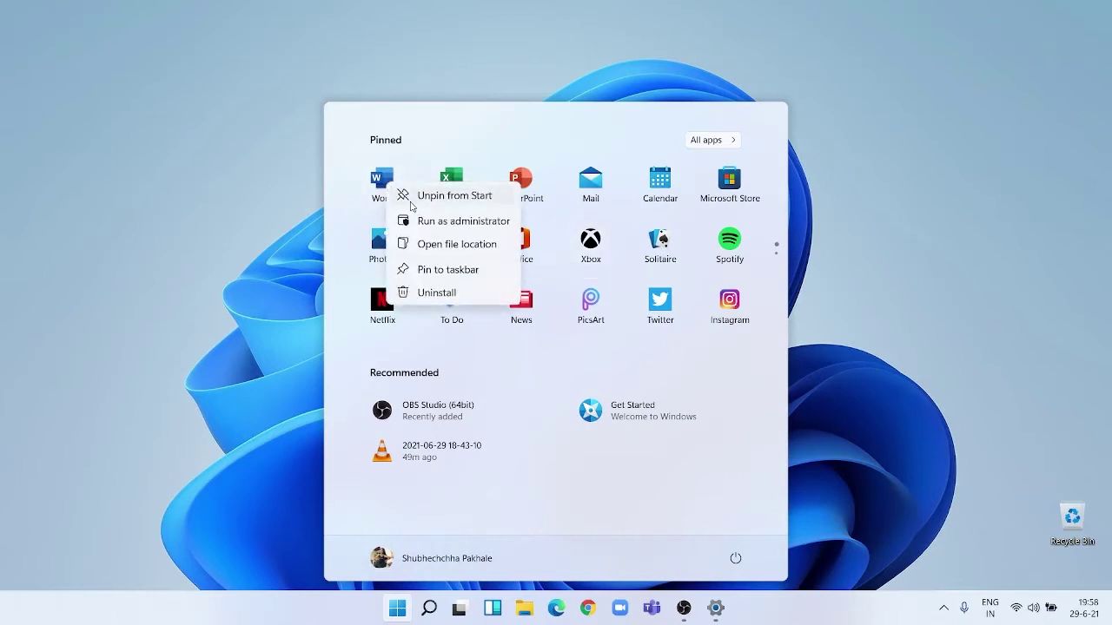
click(408, 198)
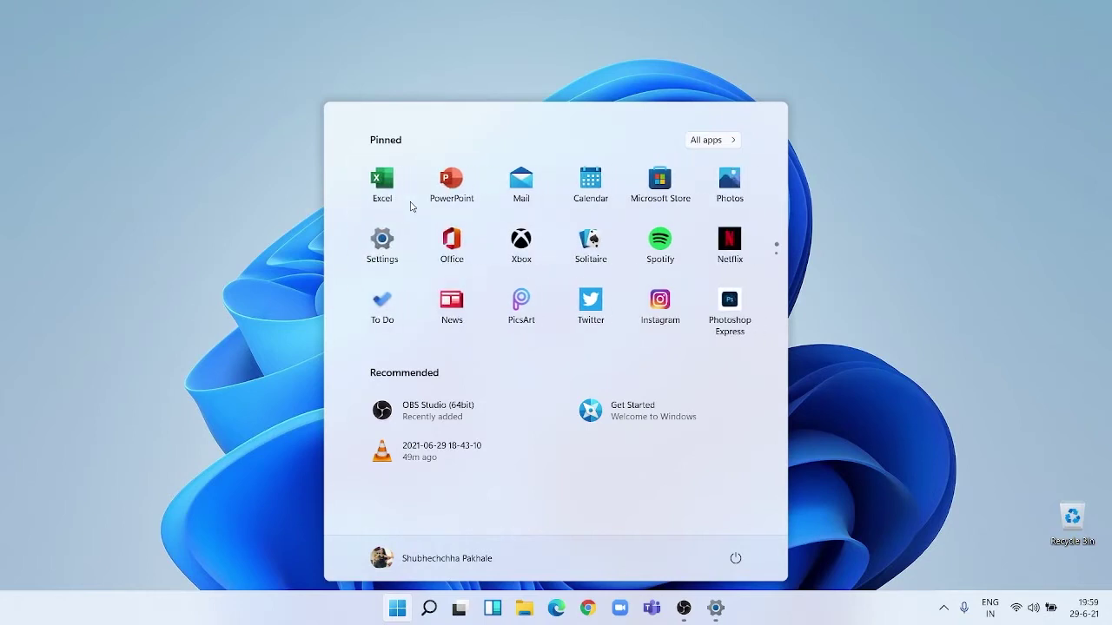
scroll(411, 205, down, 1)
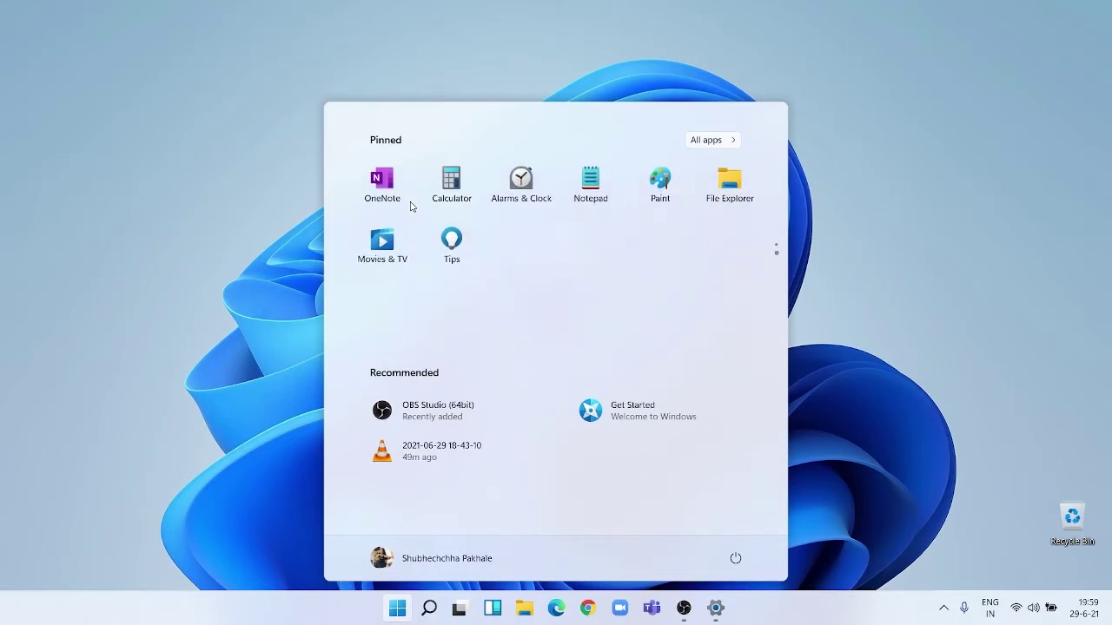
scroll(411, 206, up, 1)
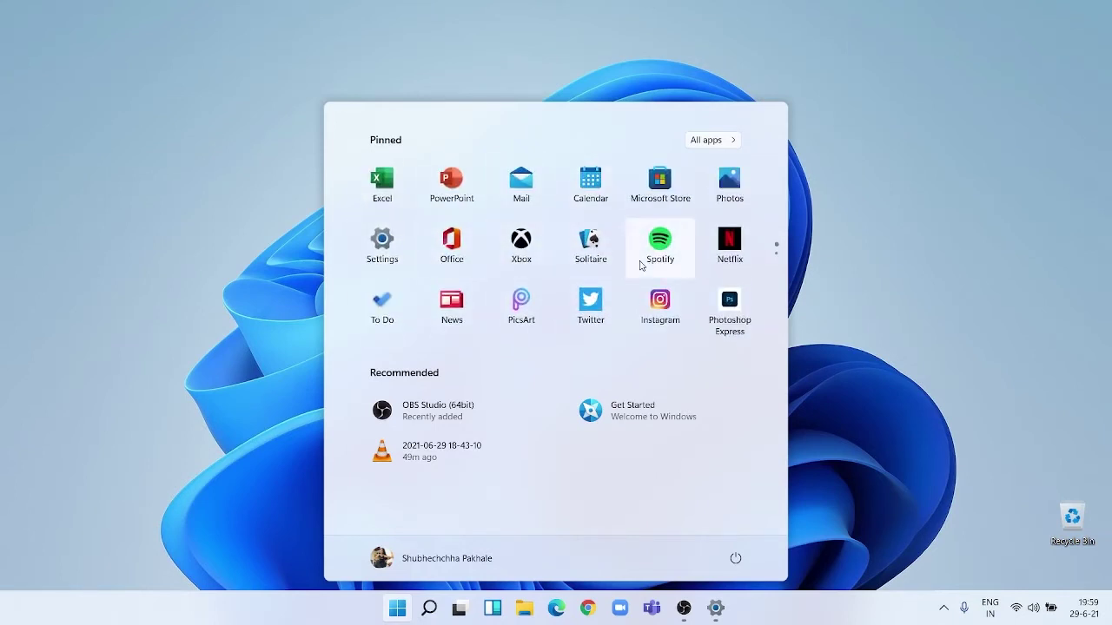
scroll(640, 265, down, 1)
scroll(641, 265, up, 1)
scroll(641, 265, down, 1)
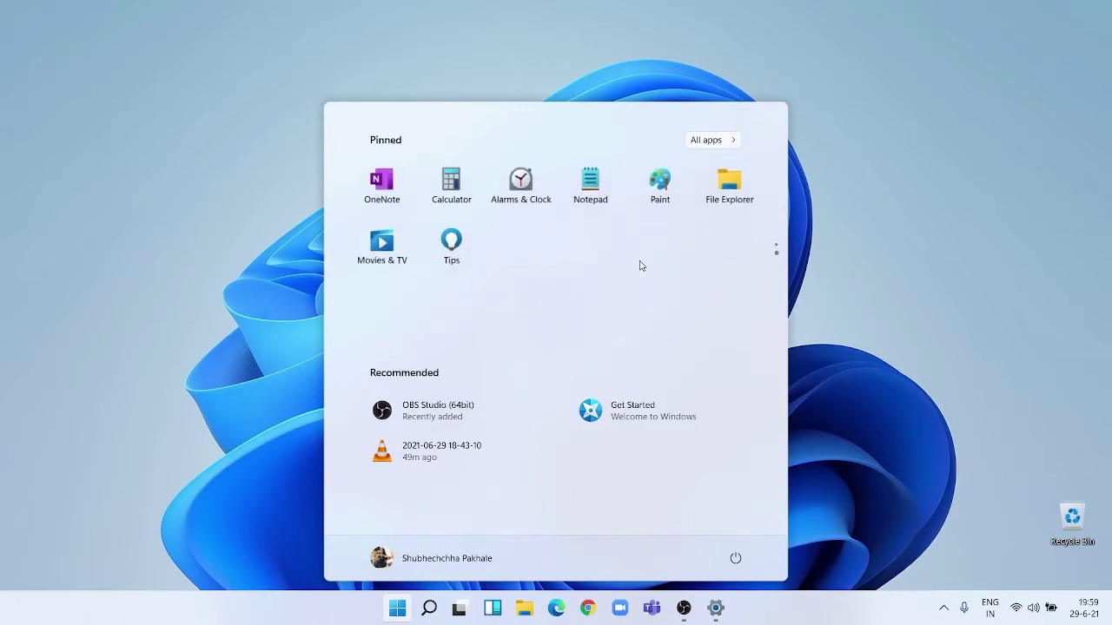
scroll(641, 266, up, 1)
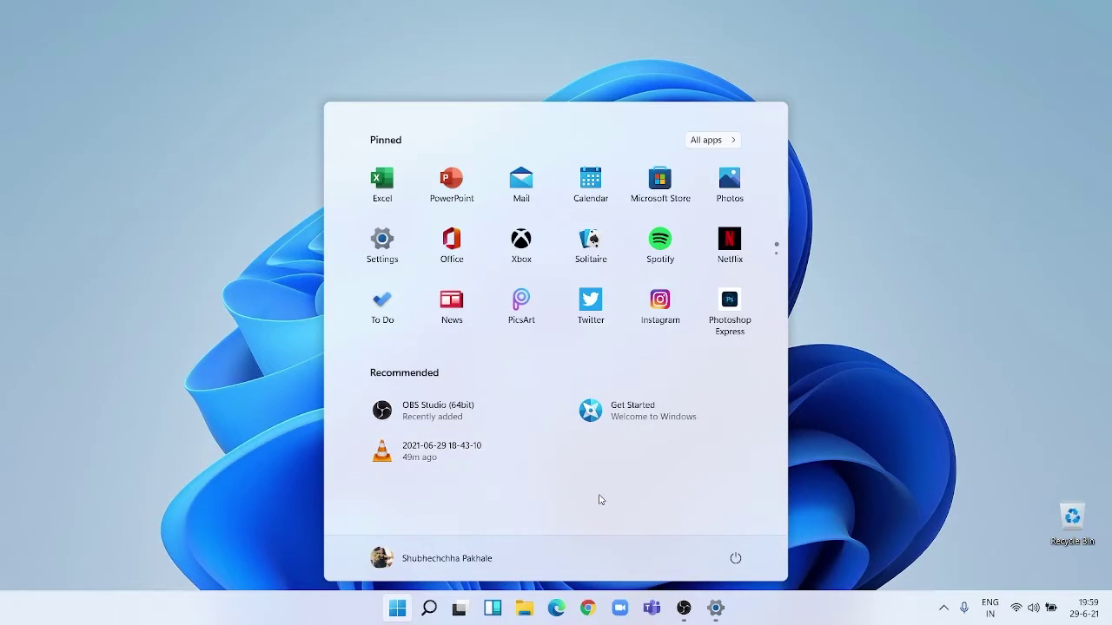
click(398, 566)
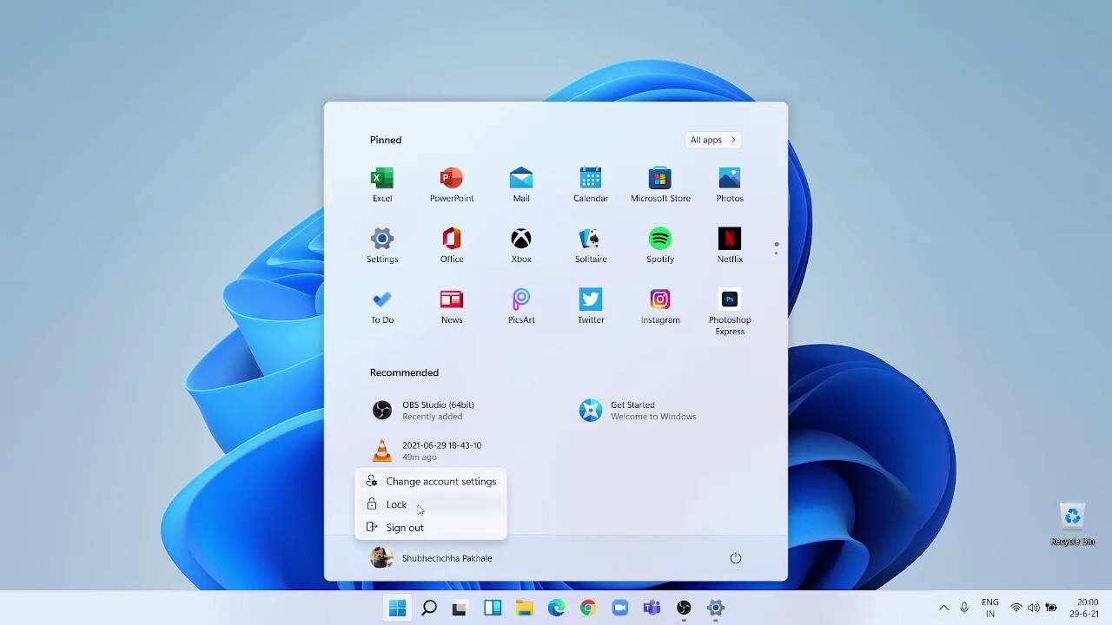
click(536, 531)
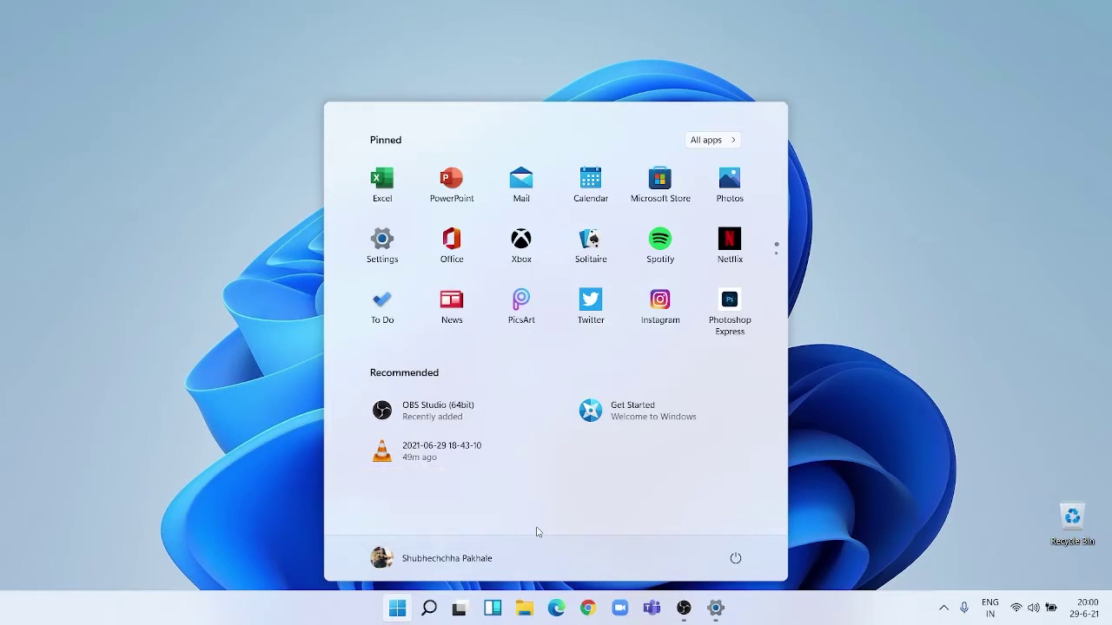
click(735, 559)
click(671, 549)
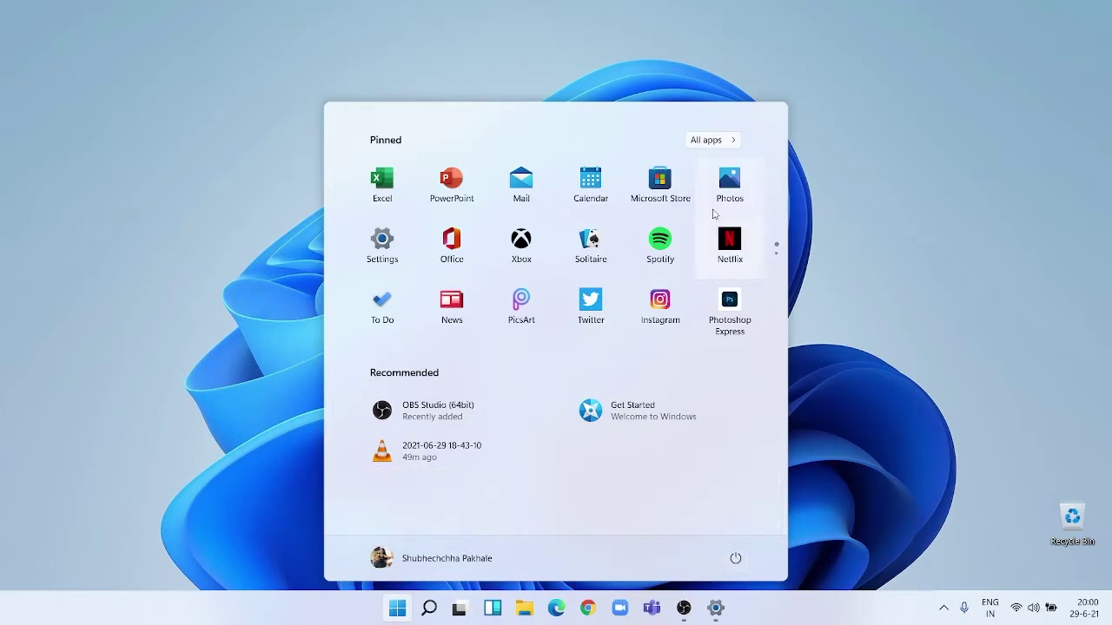
click(706, 140)
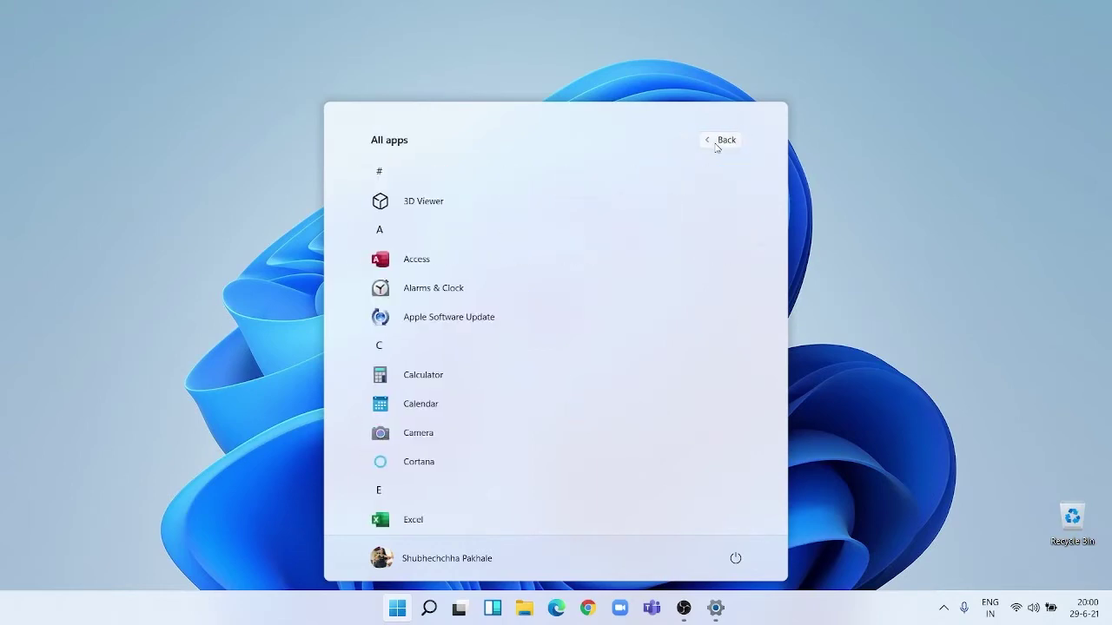
scroll(434, 248, down, 10)
scroll(434, 248, down, 6)
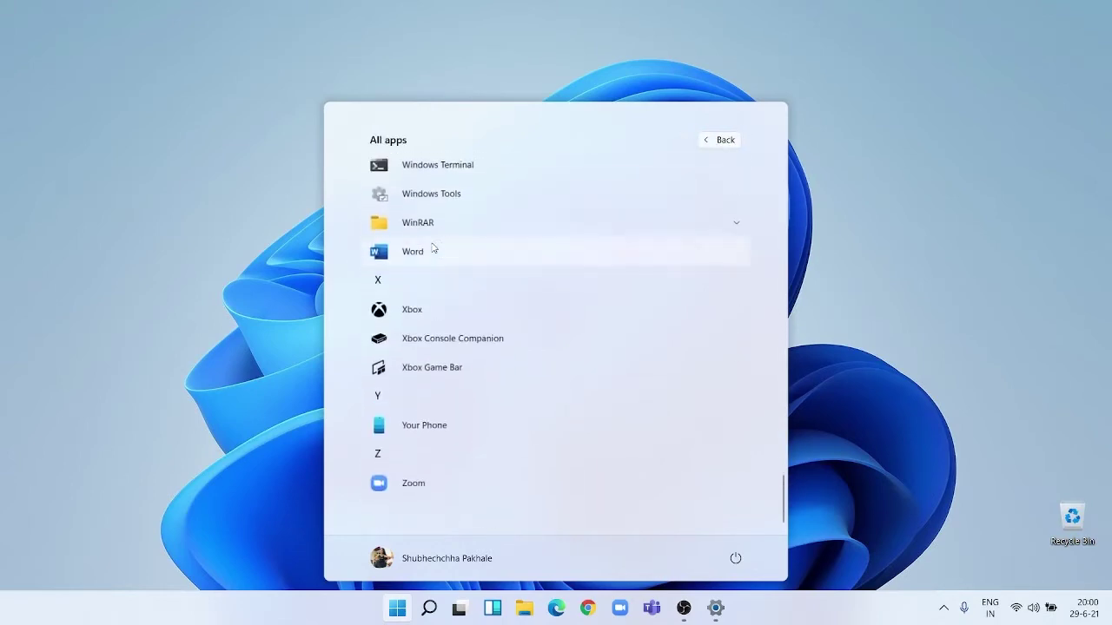
scroll(434, 247, up, 20)
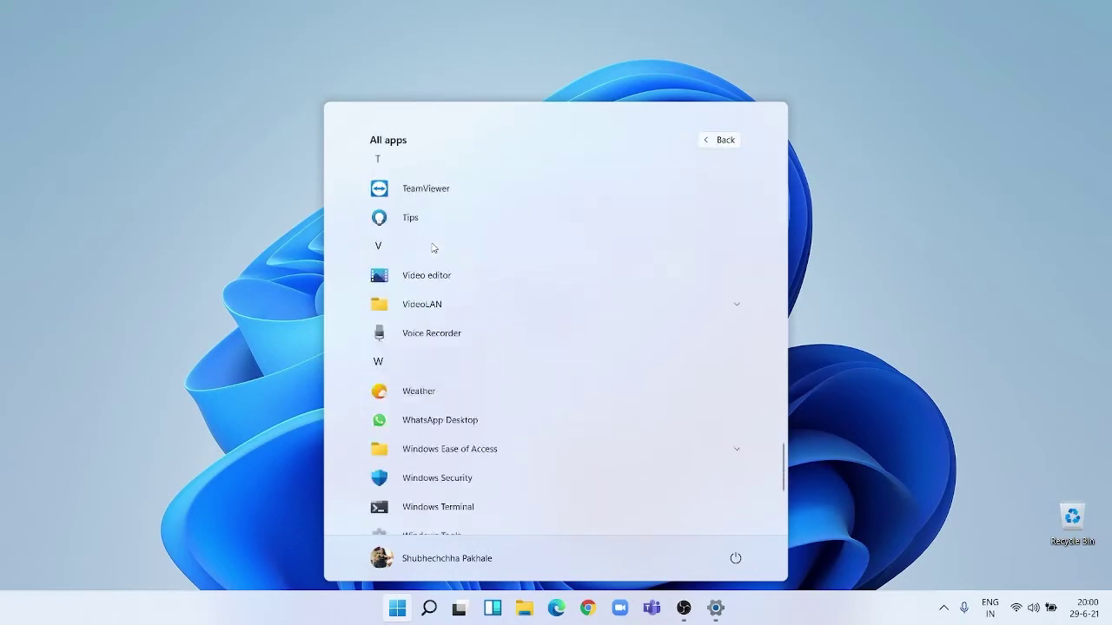
click(723, 142)
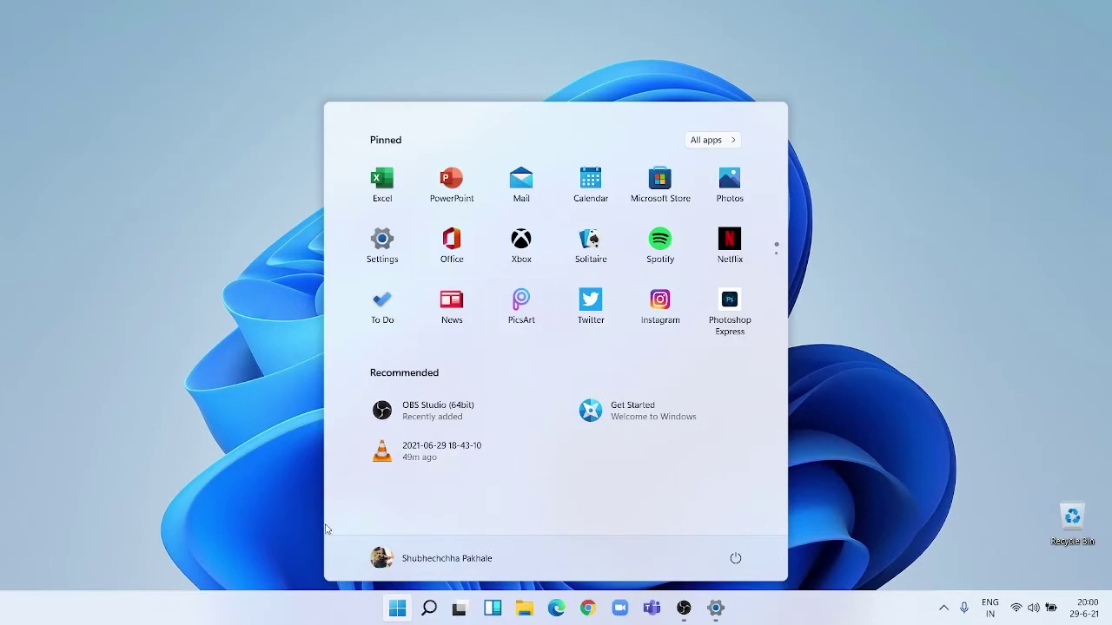
click(427, 609)
Search the web for a person's name from taskbar search, correcting a typo.
click(428, 609)
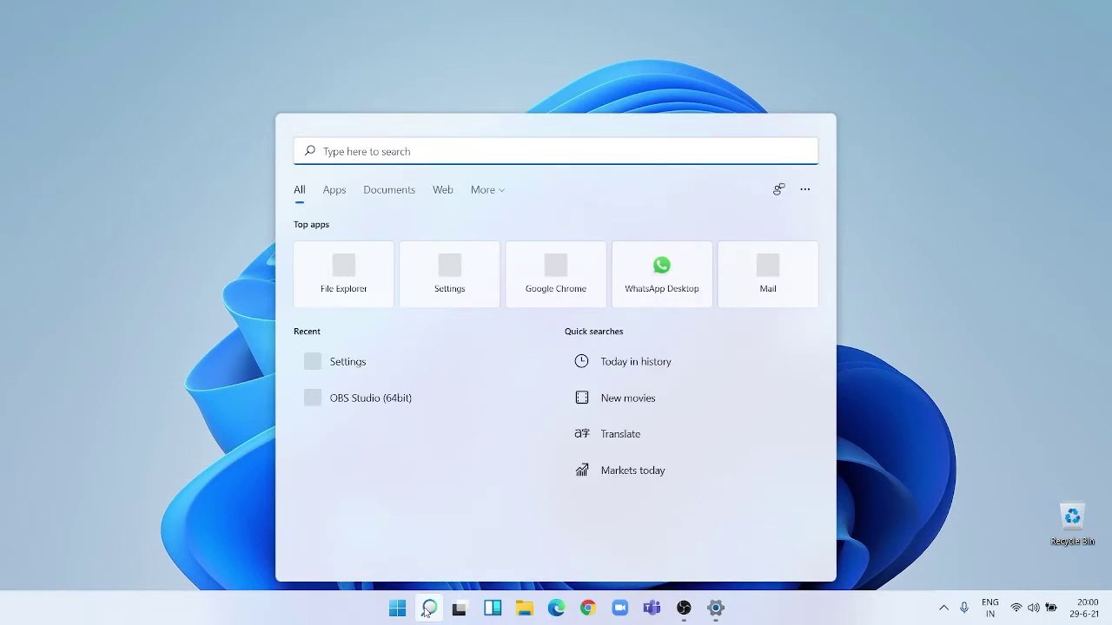
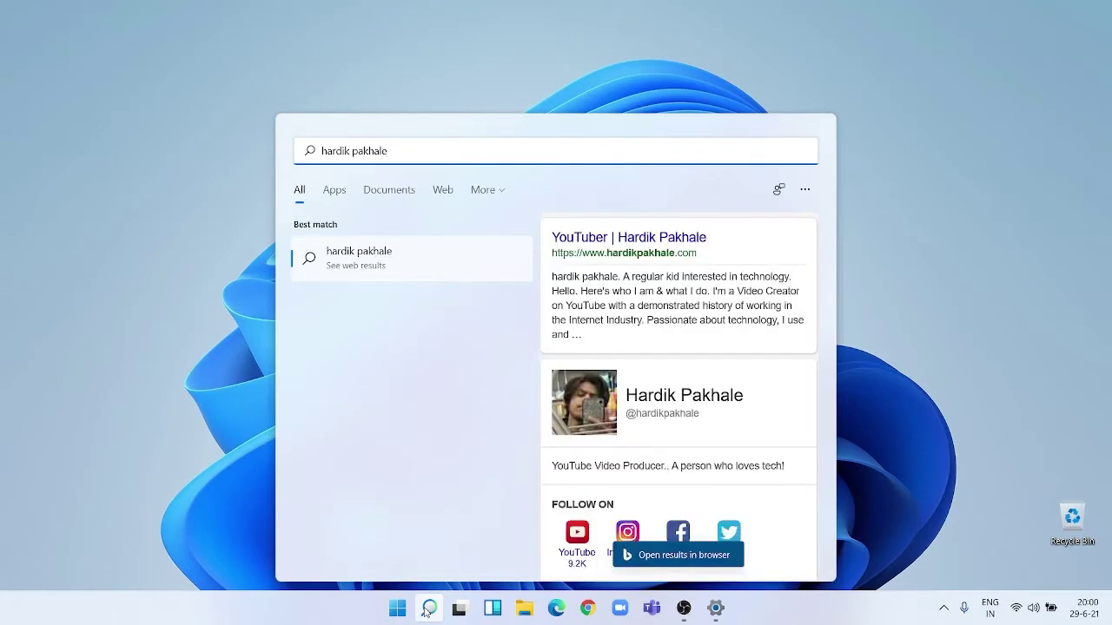
Close the results, reopen search with an empty box, then switch to Task View.
click(428, 609)
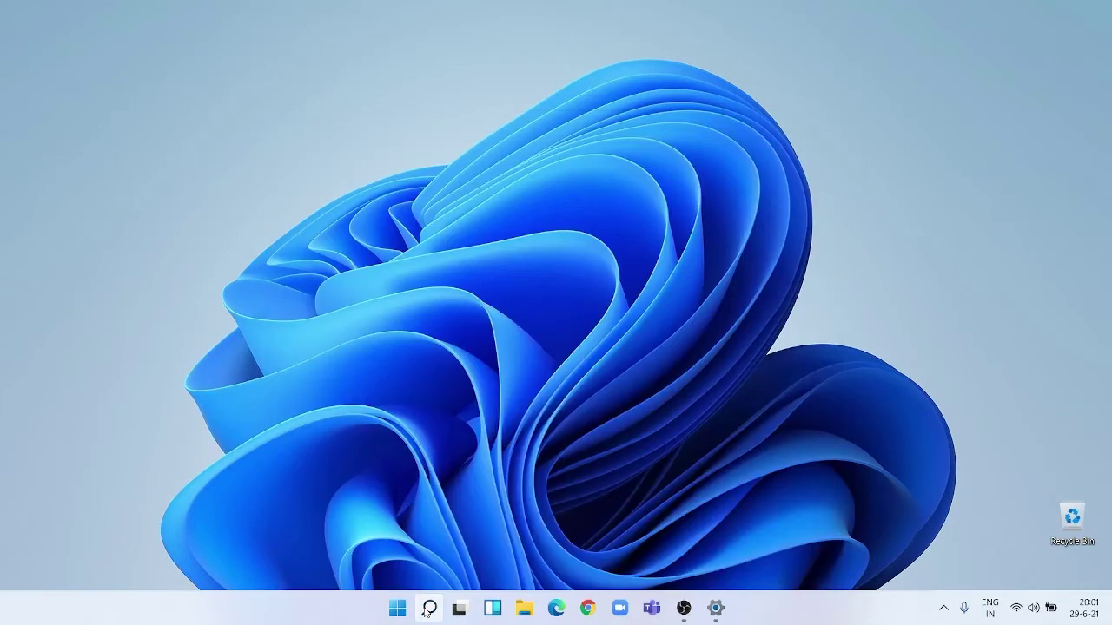
click(428, 611)
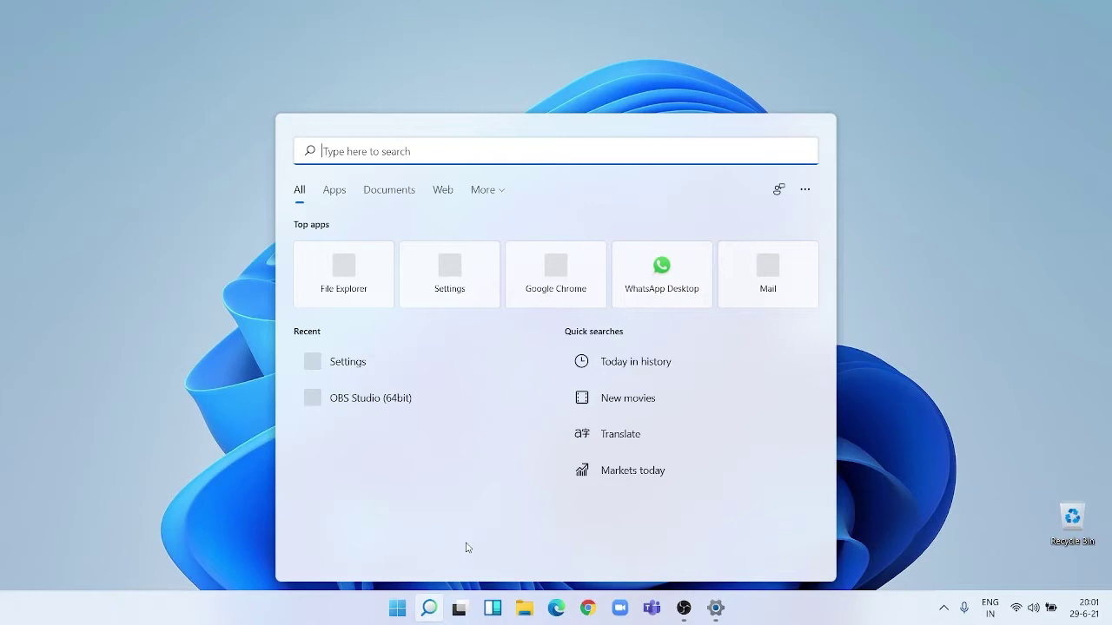
click(459, 610)
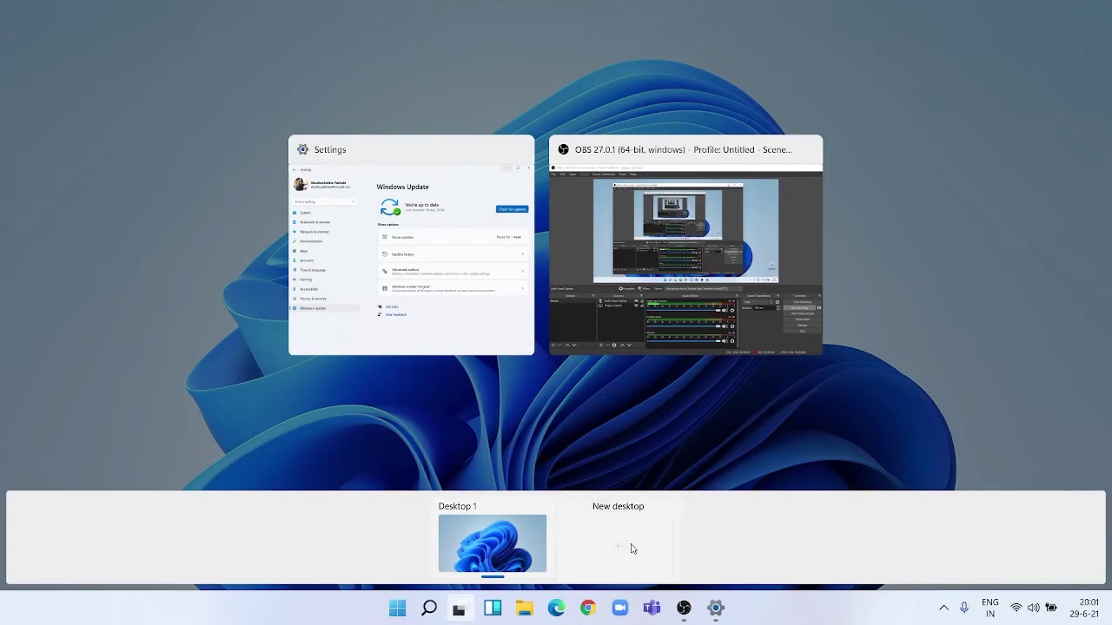
Toggle Task View, bring up the Windows Update settings window, then show the desktop with Win+D.
click(463, 607)
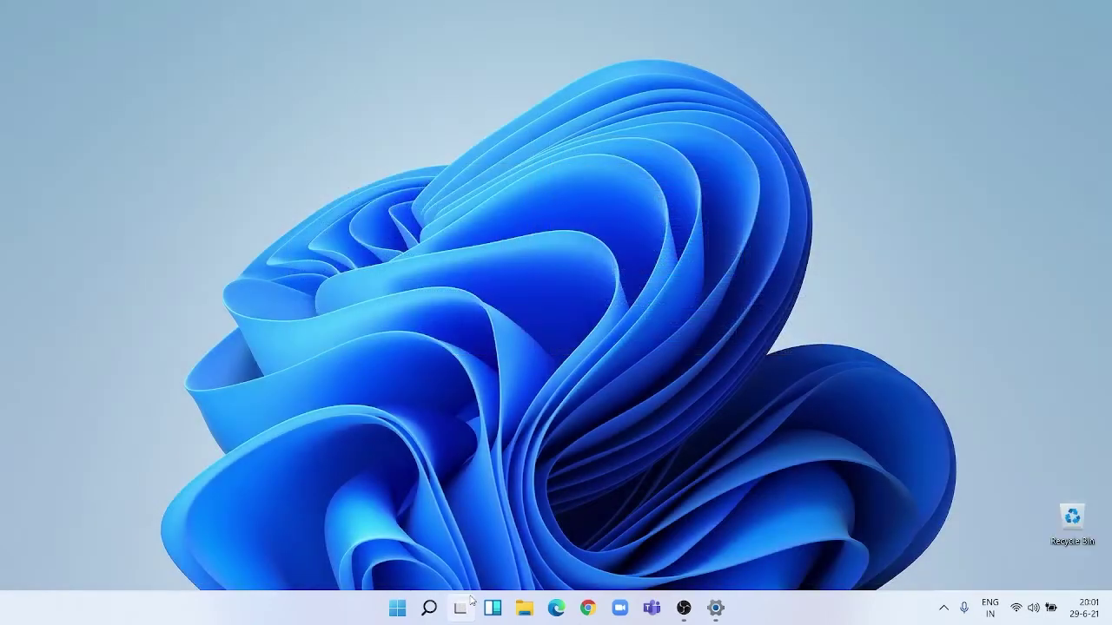
click(463, 607)
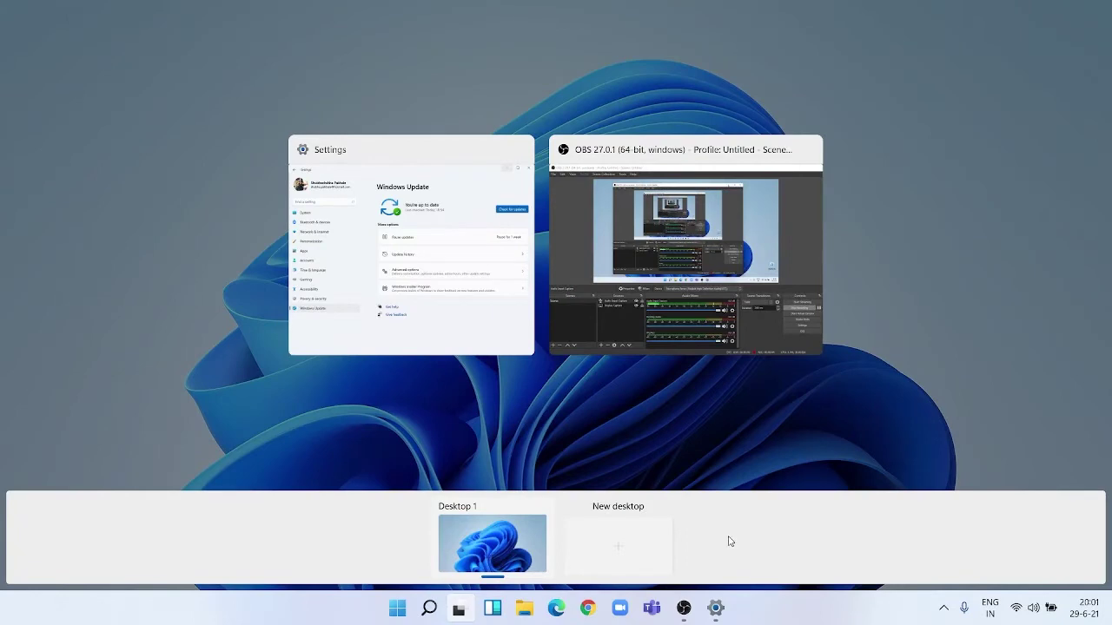
click(464, 333)
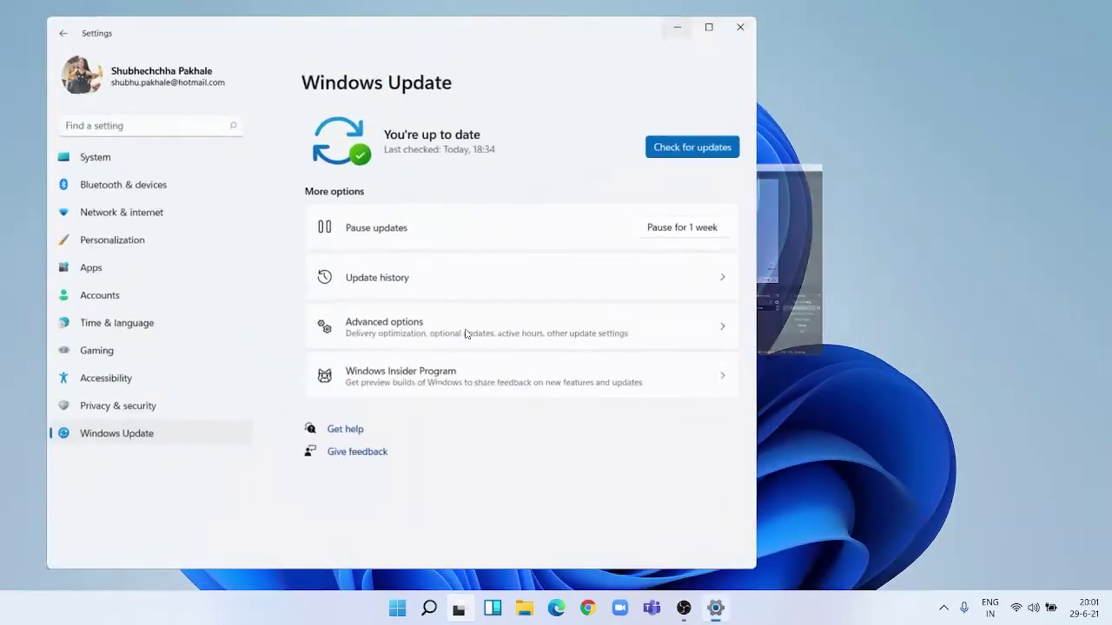
key(super+d)
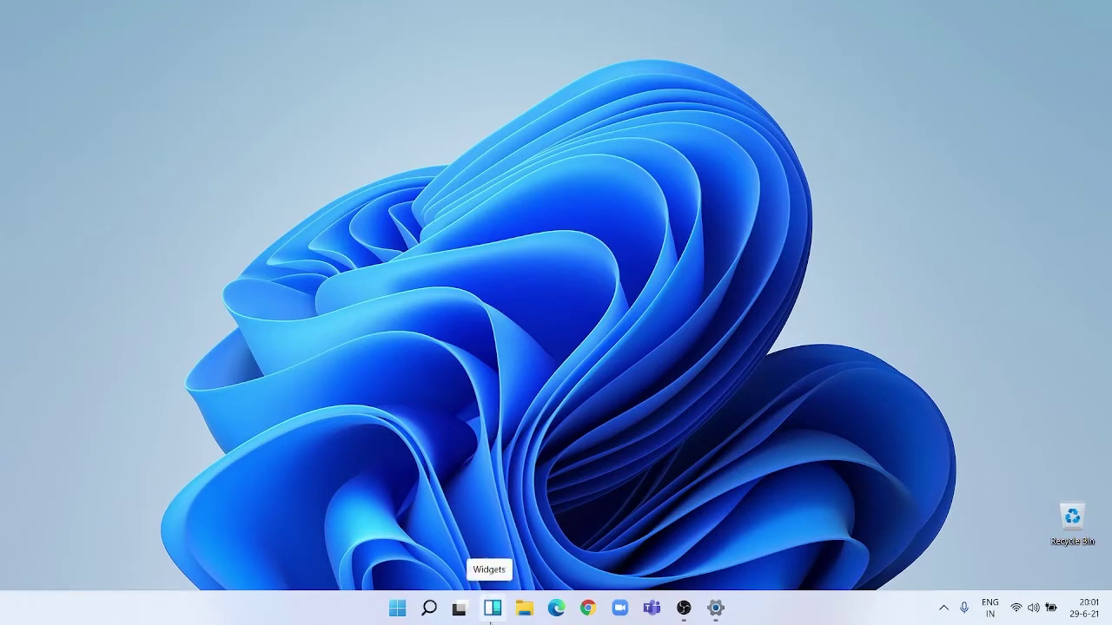
click(491, 608)
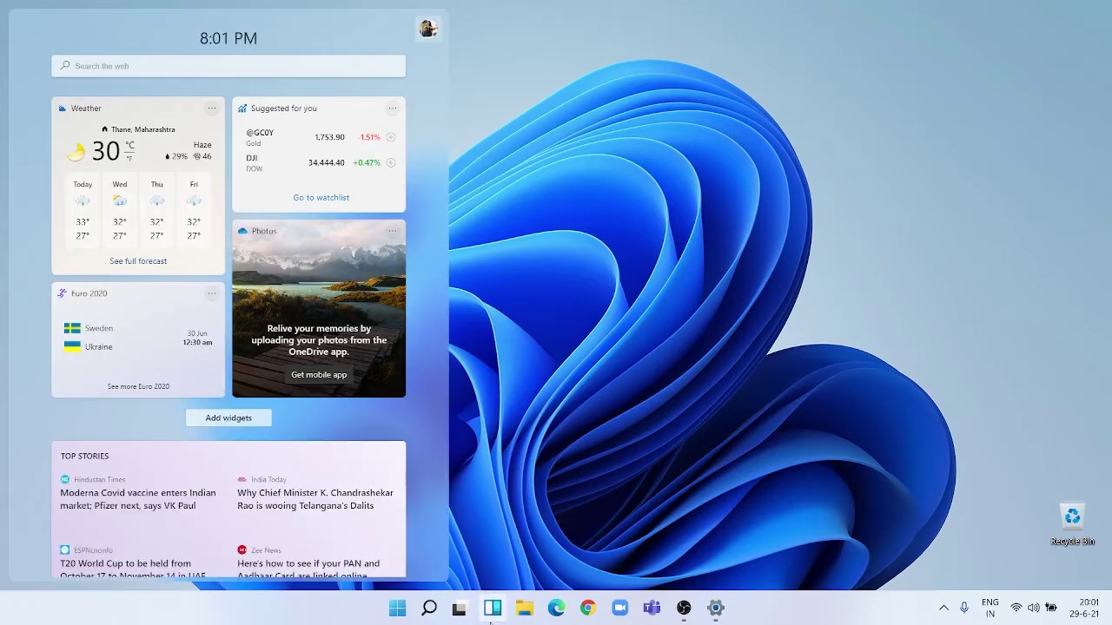
scroll(324, 393, down, 4)
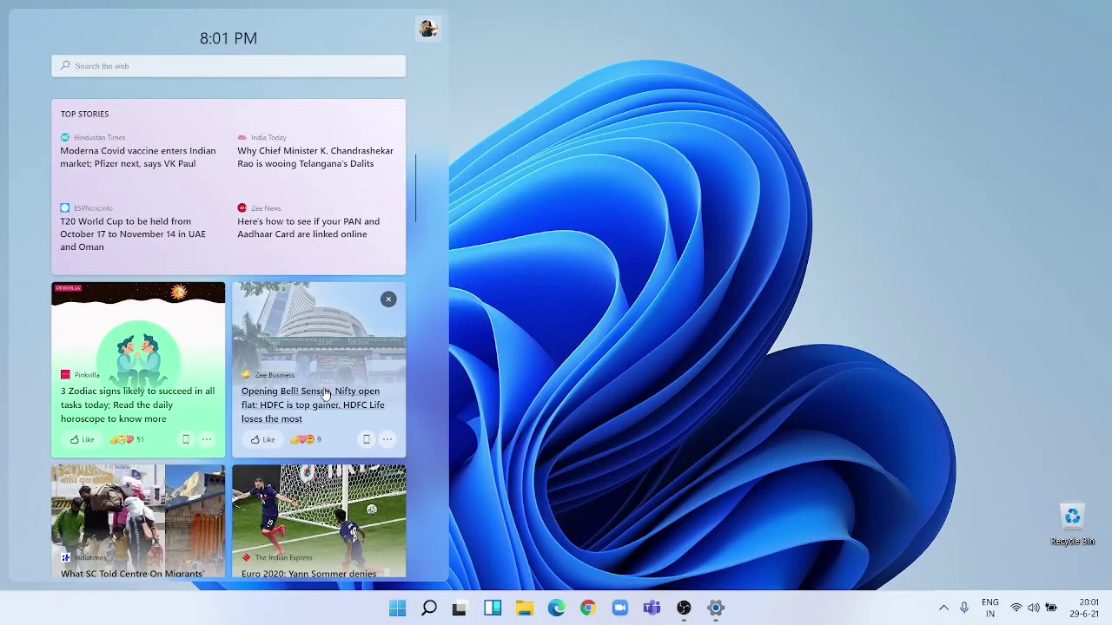
scroll(324, 393, up, 4)
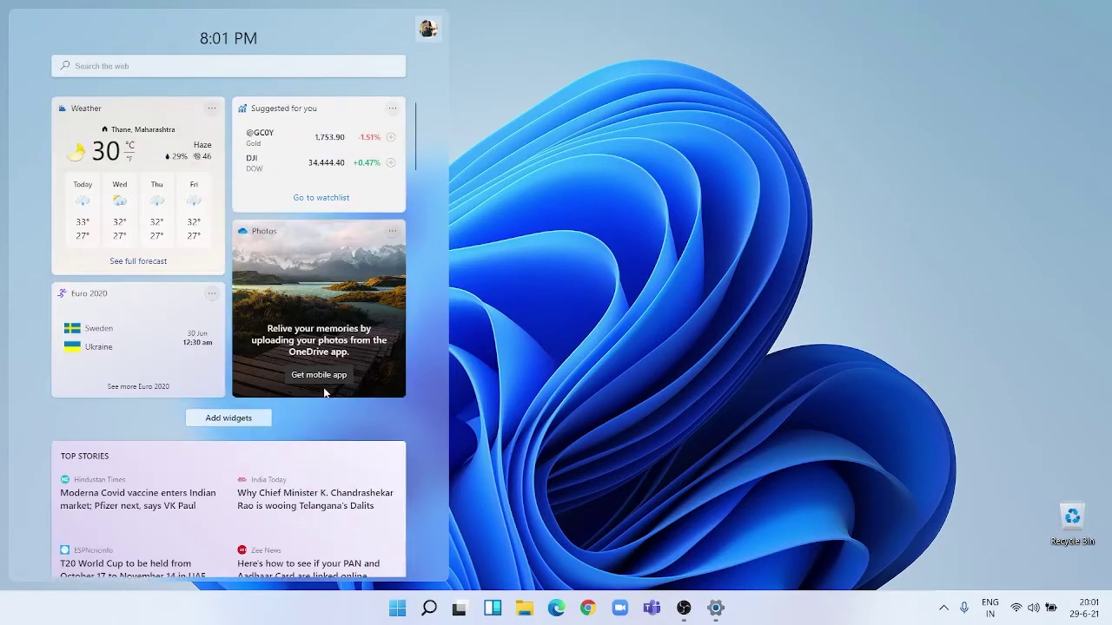
click(554, 385)
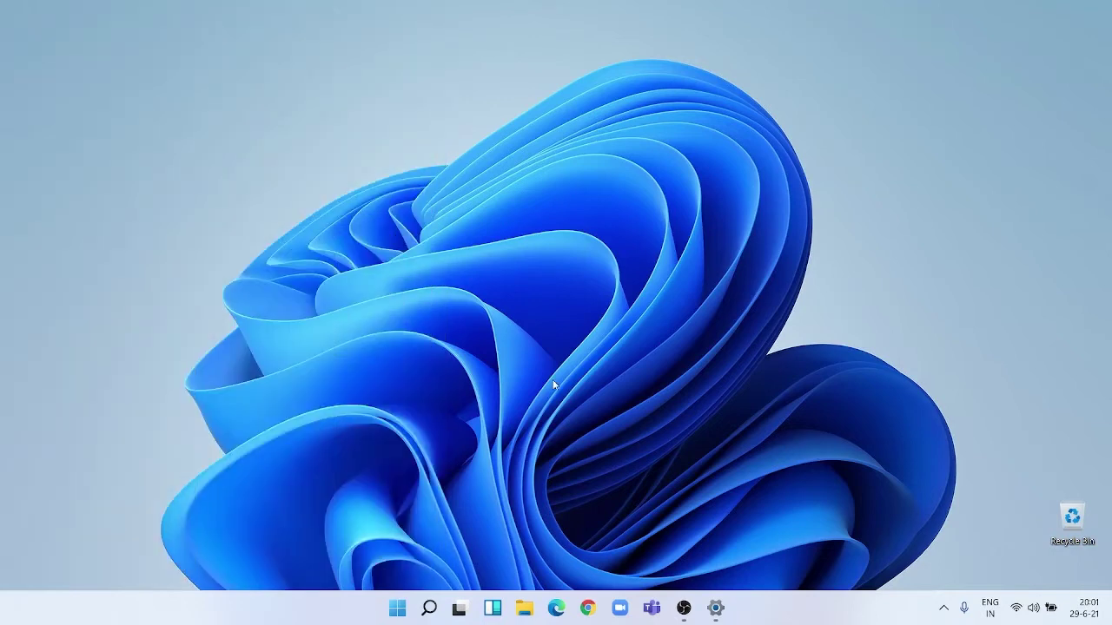
Launch Edge on a new tab, scroll its news feed, then hide it to reveal the desktop.
click(556, 608)
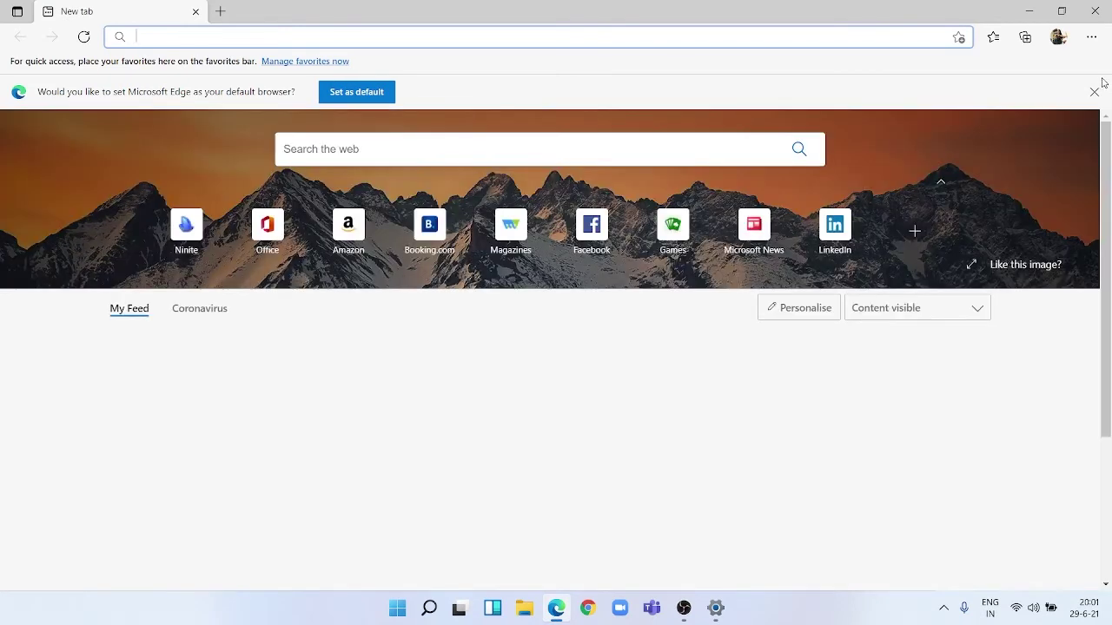
scroll(679, 455, down, 2)
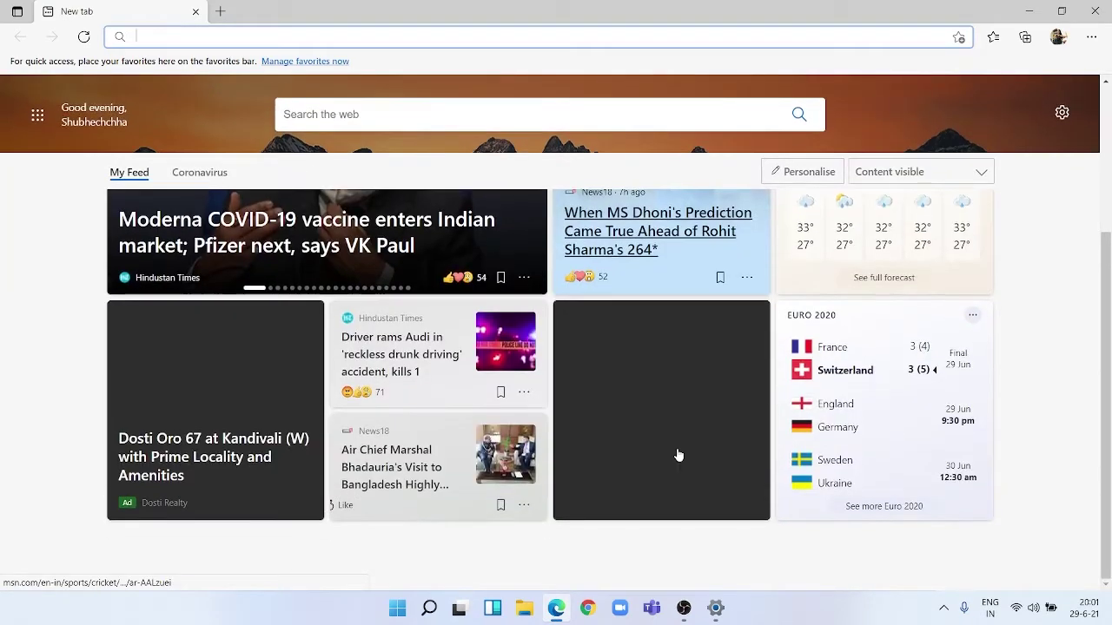
scroll(678, 455, down, 2)
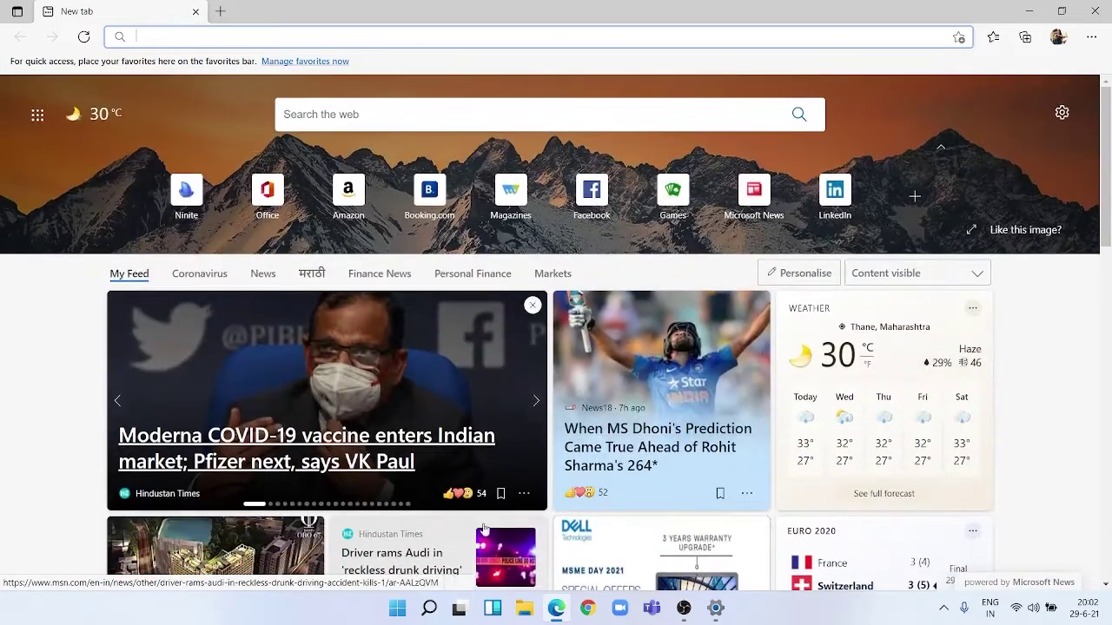
click(484, 615)
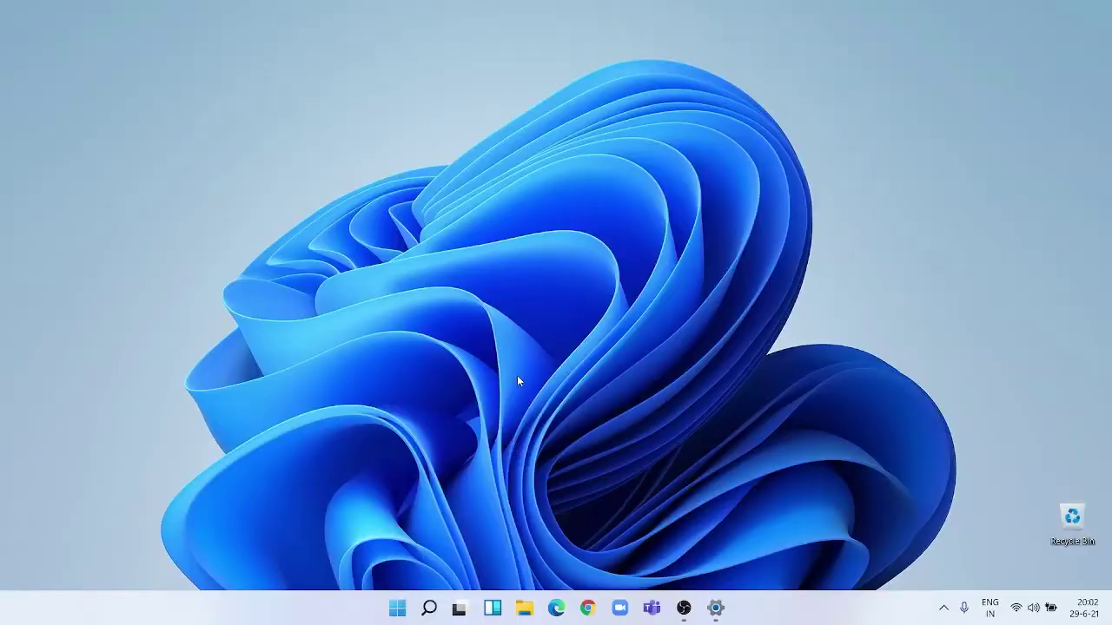
Unpin Widgets from the taskbar, then open File Explorer on Quick access and hide it.
right_click(492, 613)
click(475, 575)
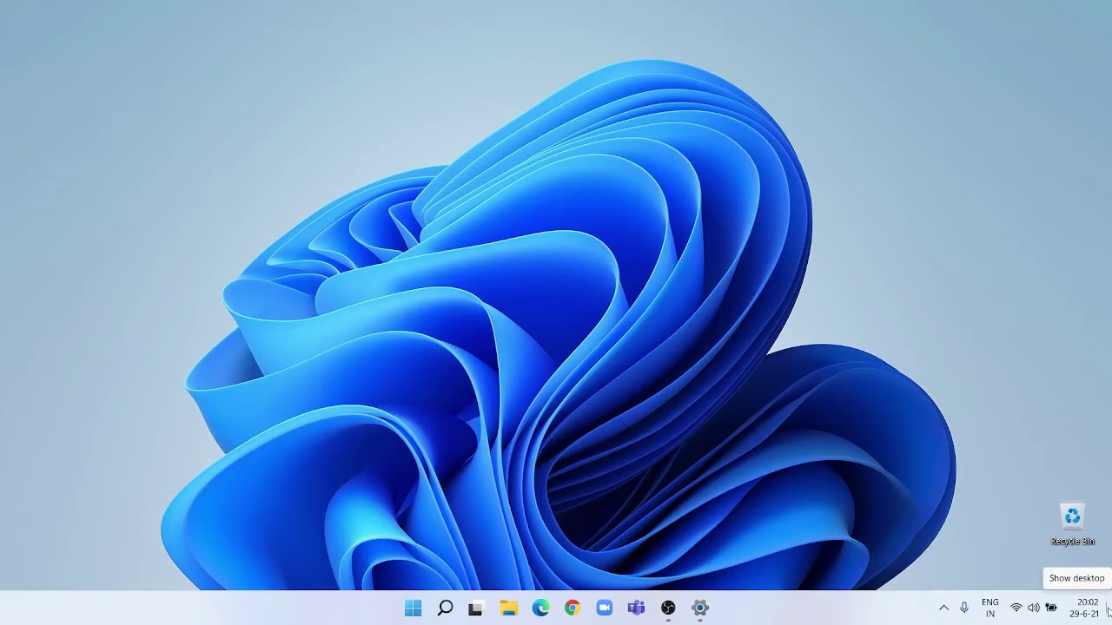
click(509, 609)
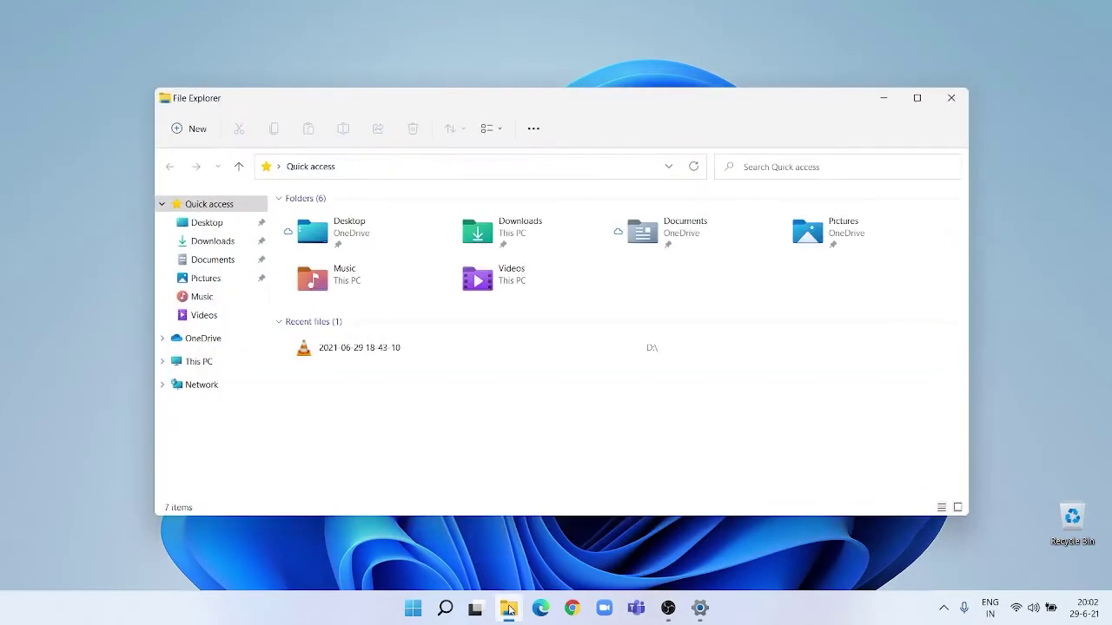
click(1109, 606)
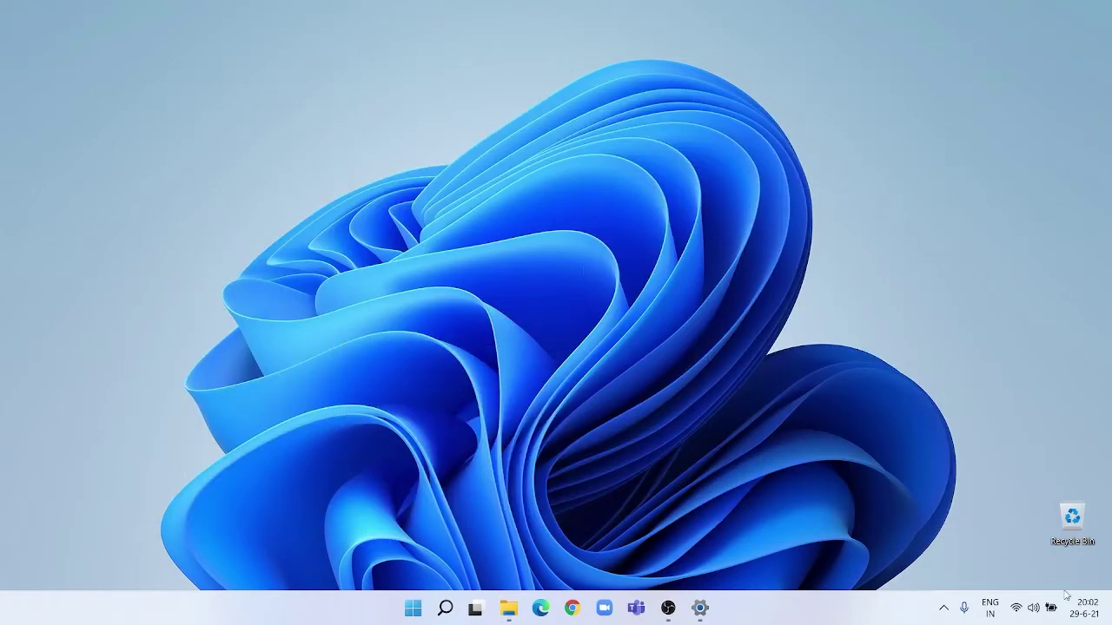
mouse_move(1086, 613)
click(1086, 612)
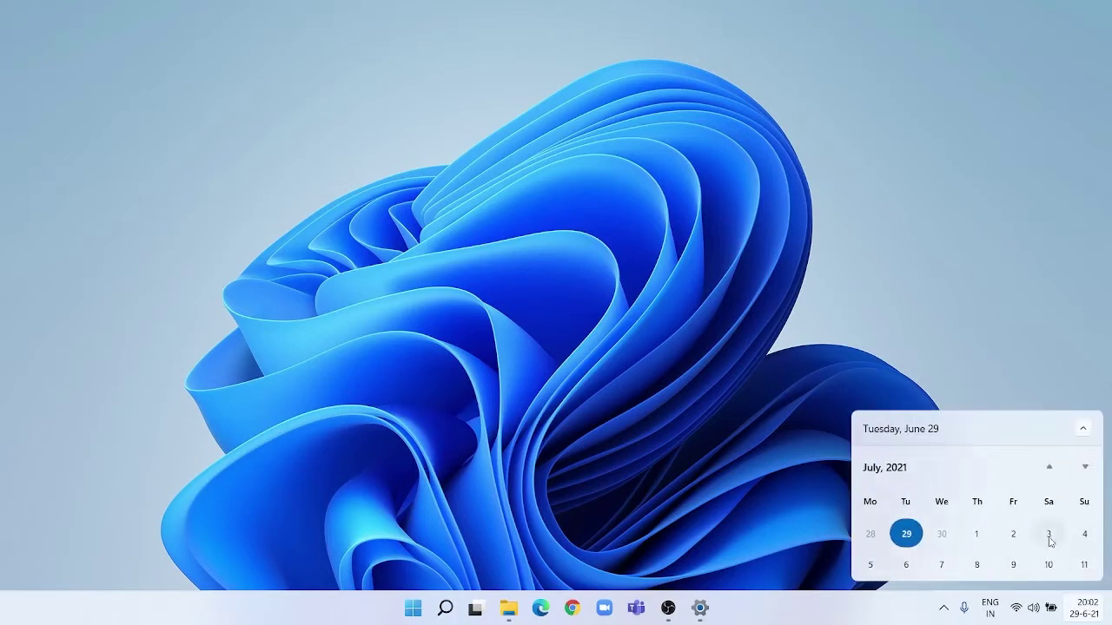
click(1086, 429)
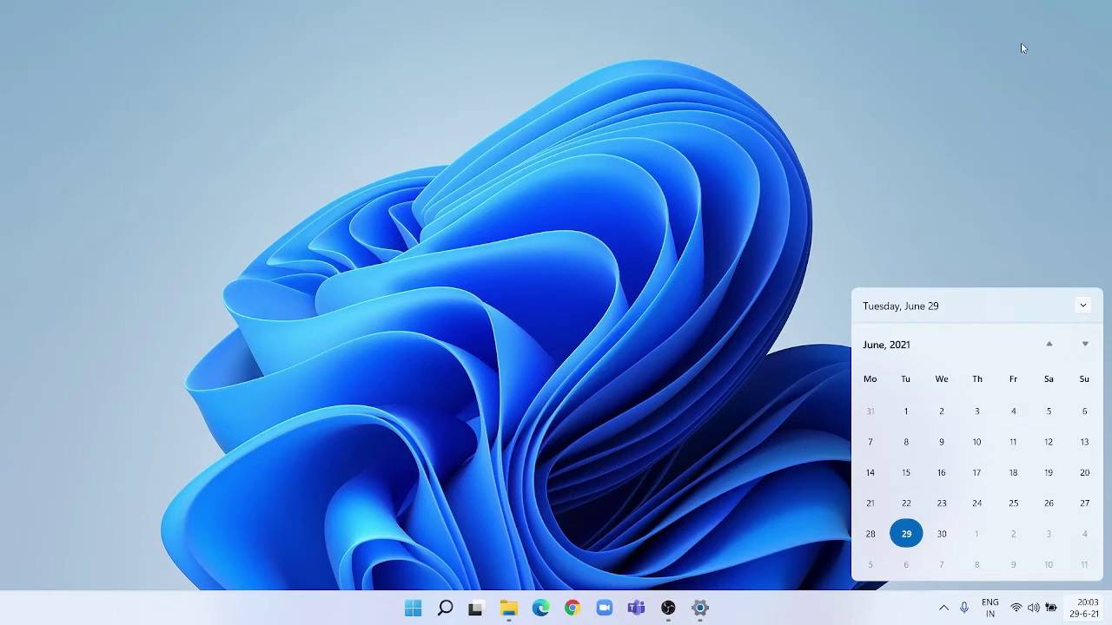
click(1084, 307)
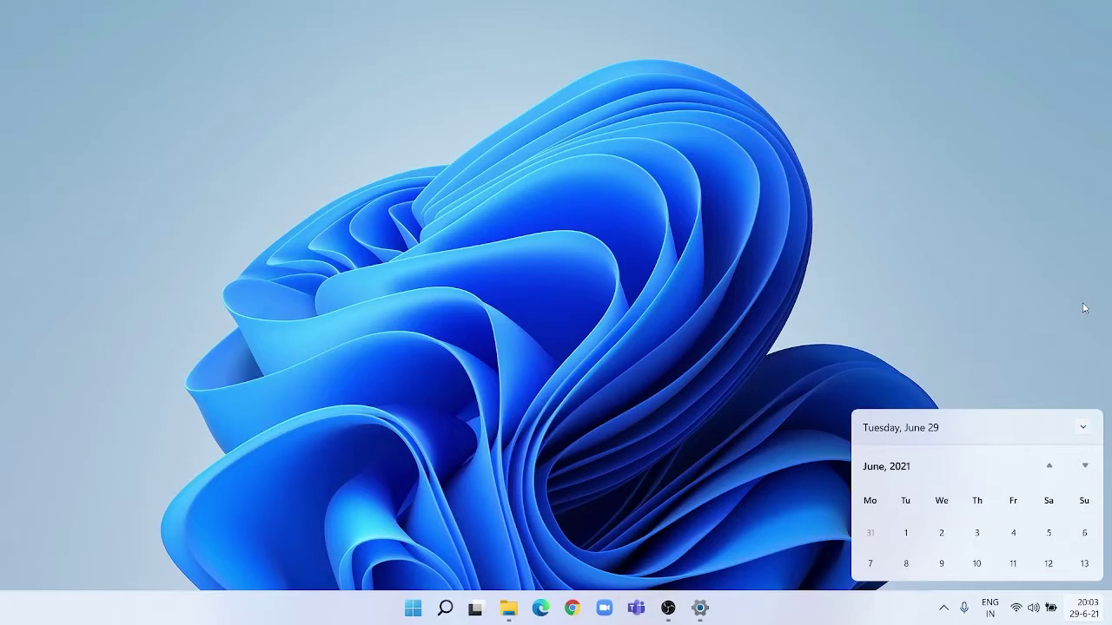
click(1085, 431)
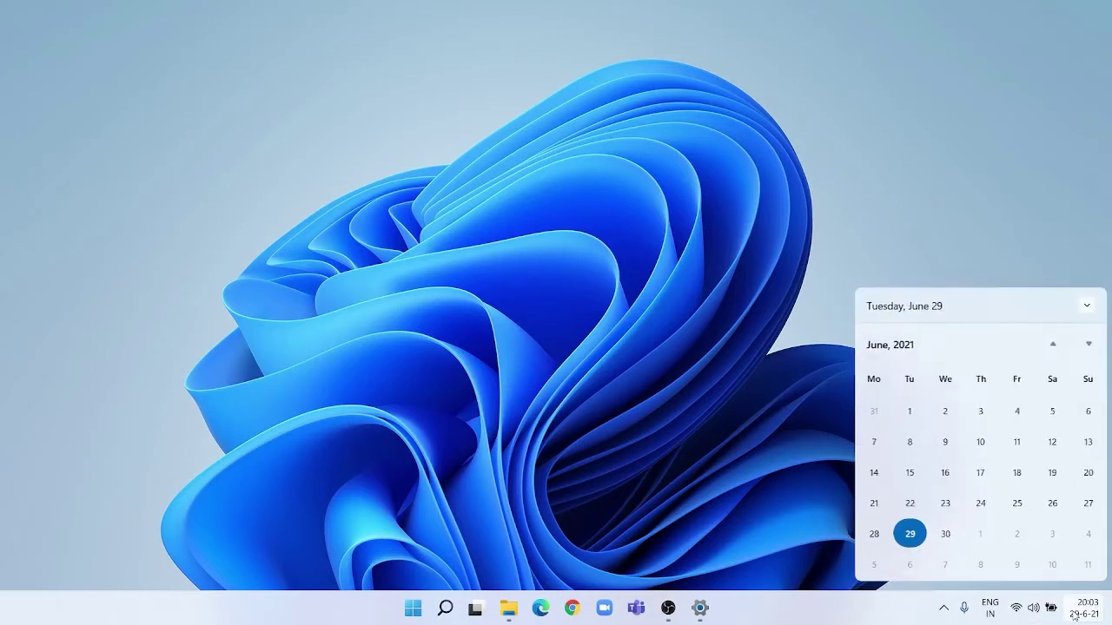
click(860, 615)
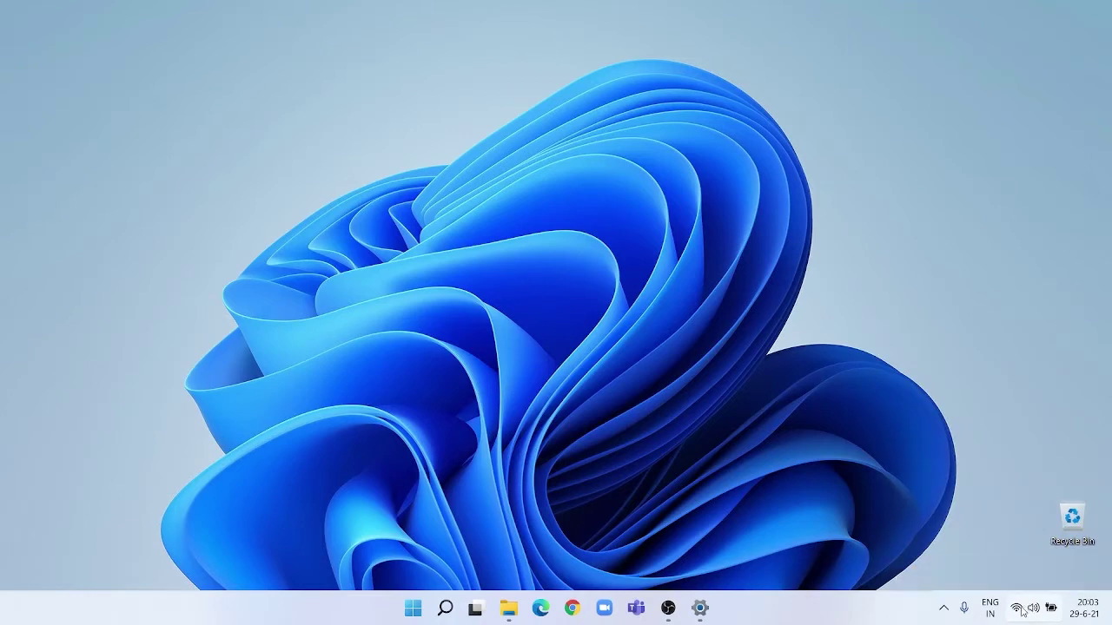
Open Quick Settings, nudge brightness down slightly, and peek at the Wi-Fi network list.
click(1022, 611)
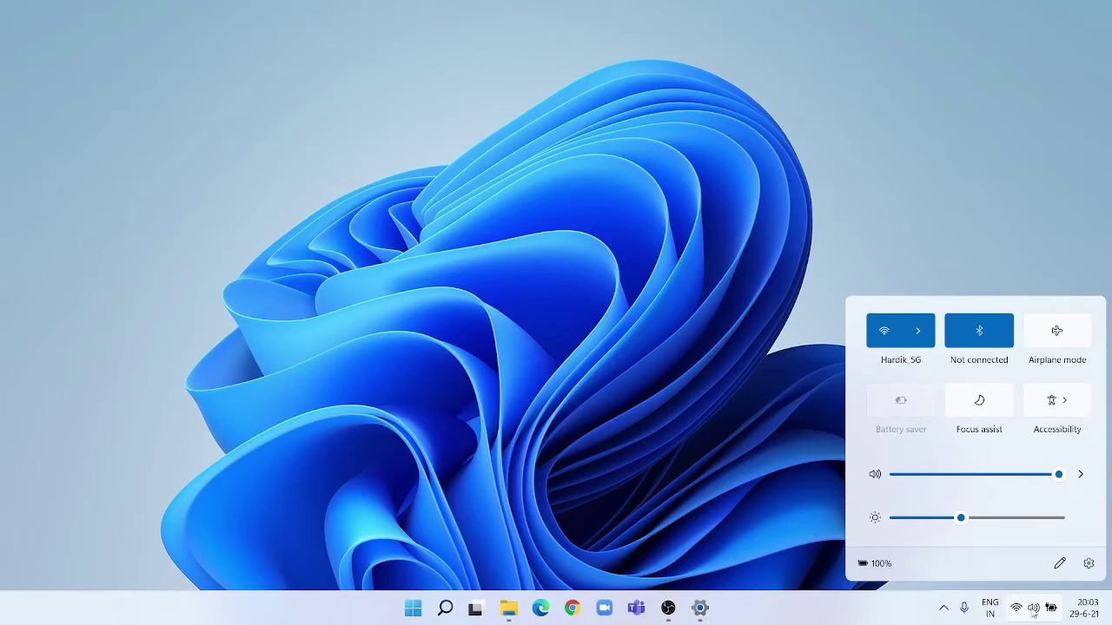
mouse_move(968, 522)
mouse_down()
mouse_move(1013, 524)
mouse_move(962, 526)
mouse_up()
click(918, 331)
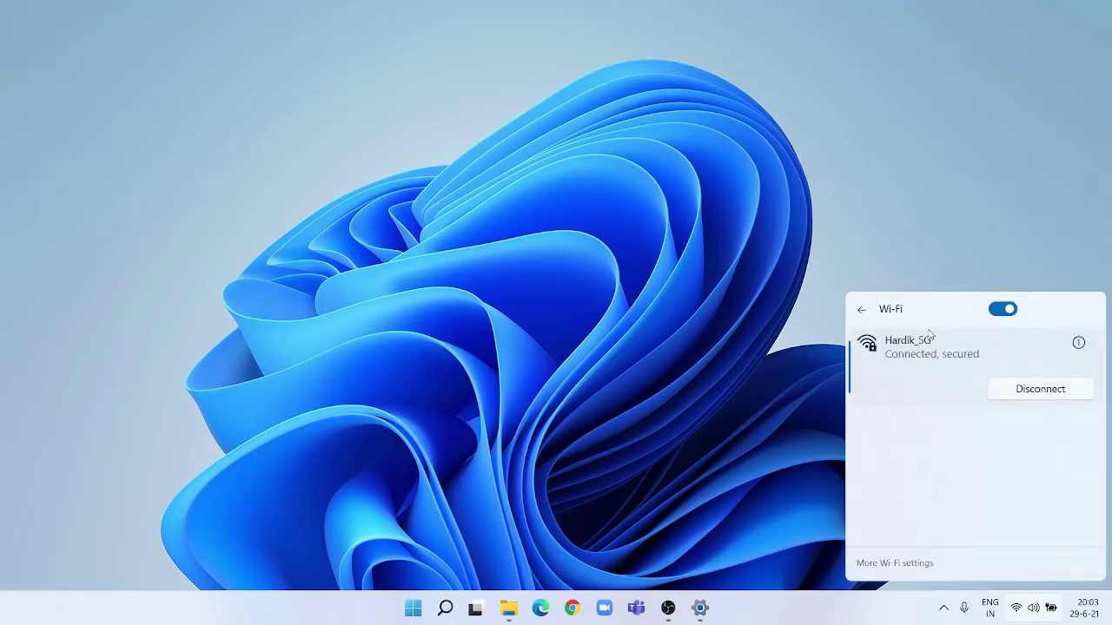
click(862, 310)
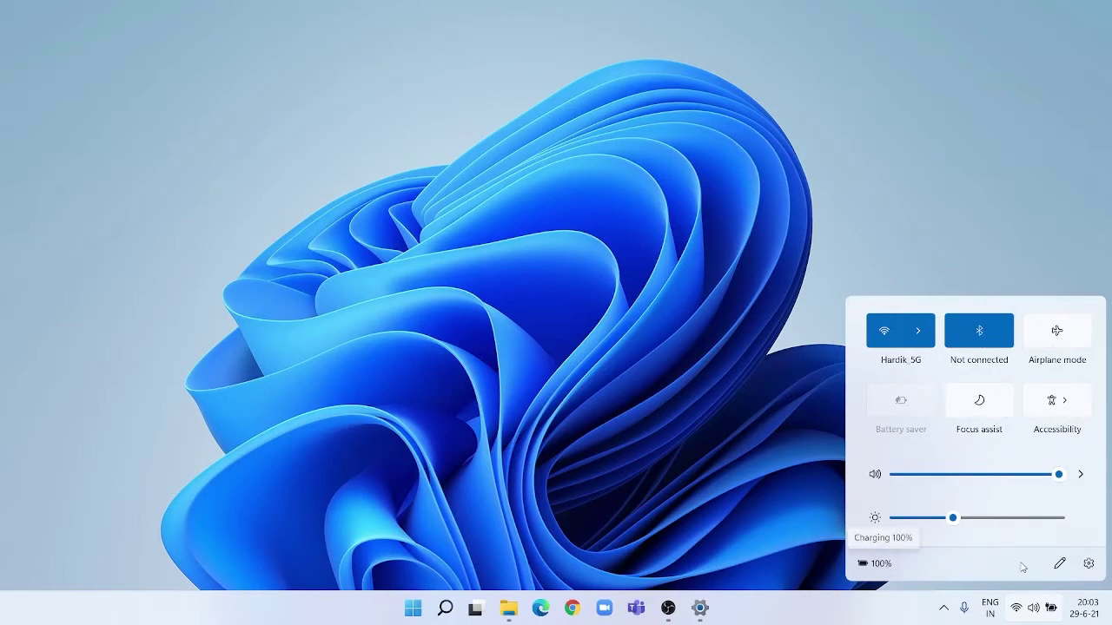
Add and remove the Project quick settings tile, then open Windows Update settings and minimise it.
click(1059, 565)
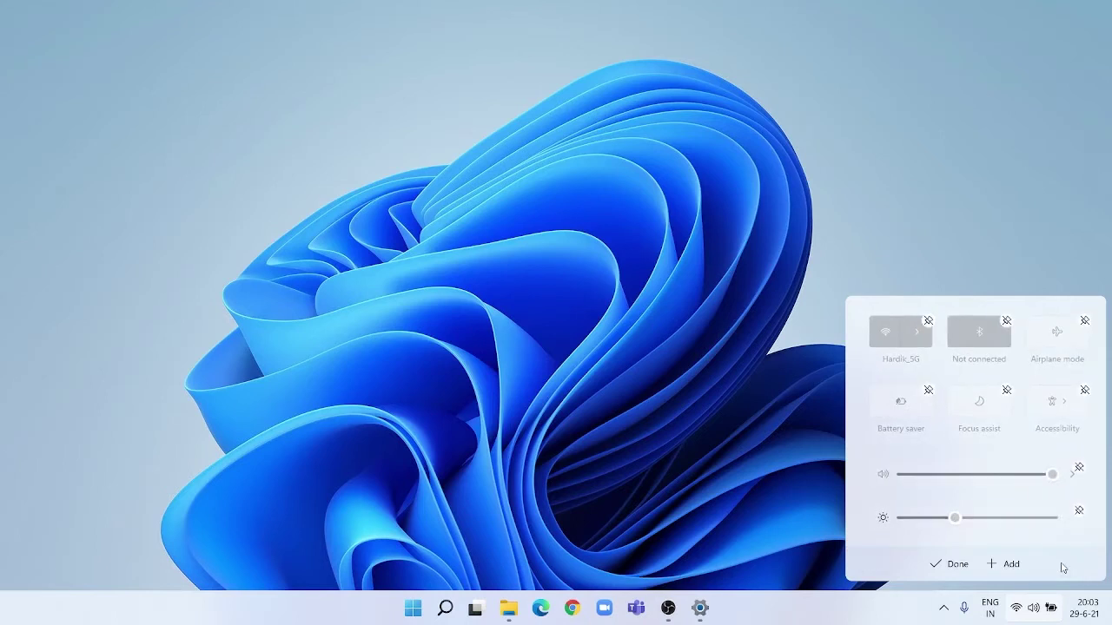
click(1005, 564)
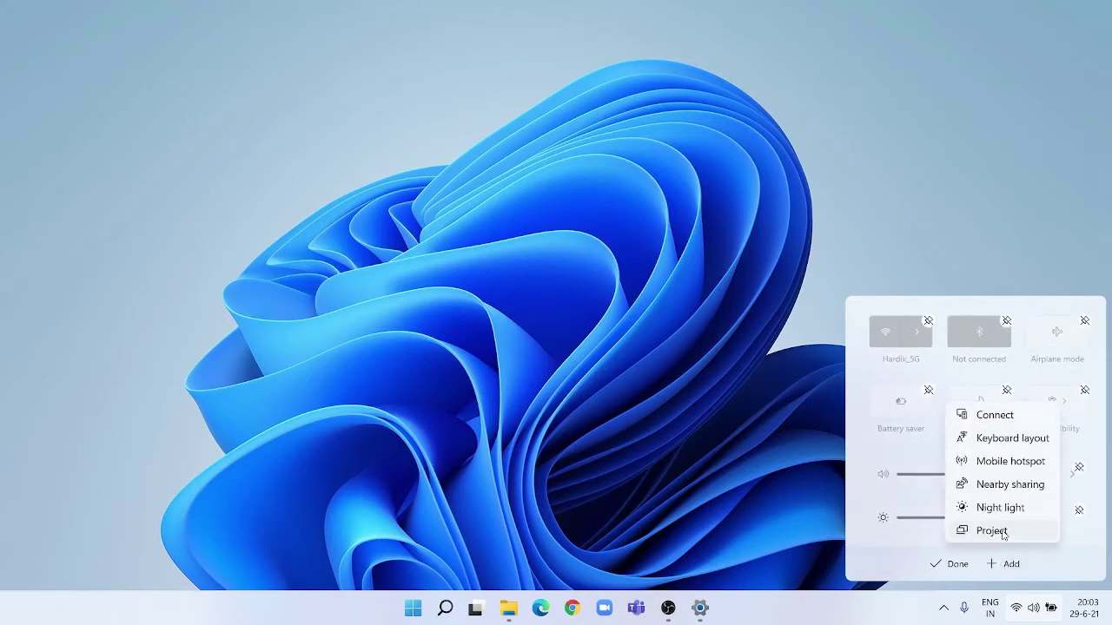
click(992, 531)
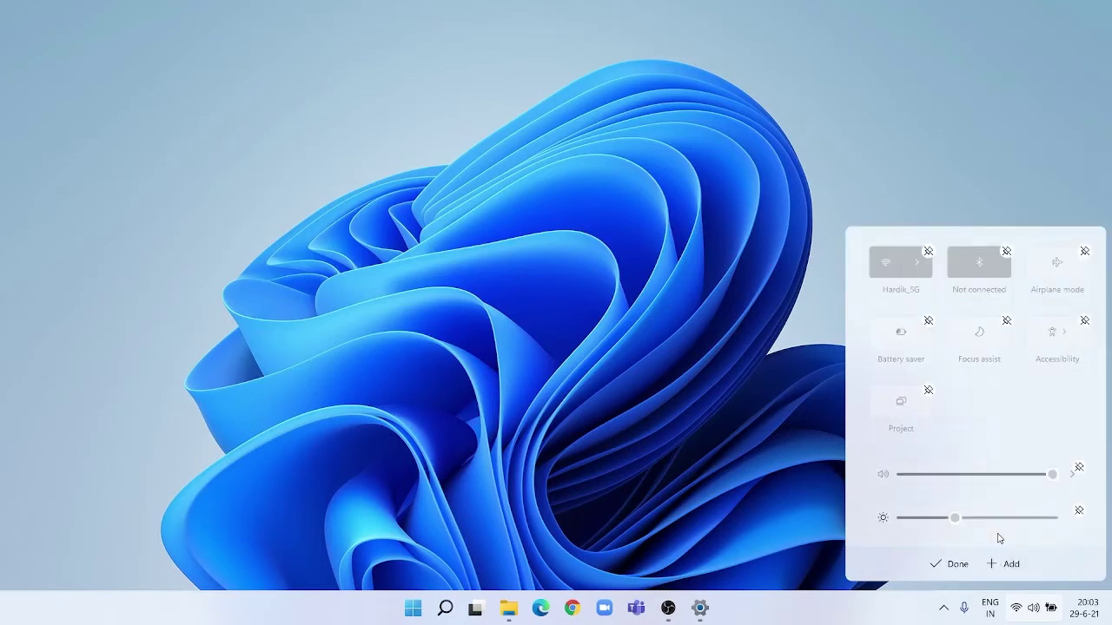
click(928, 391)
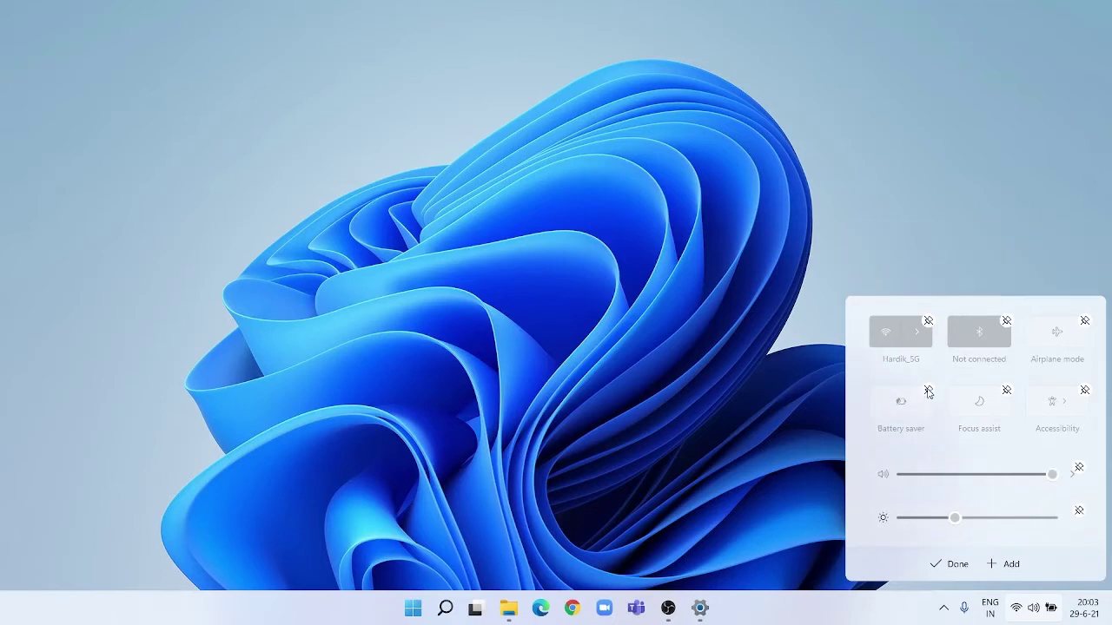
click(955, 566)
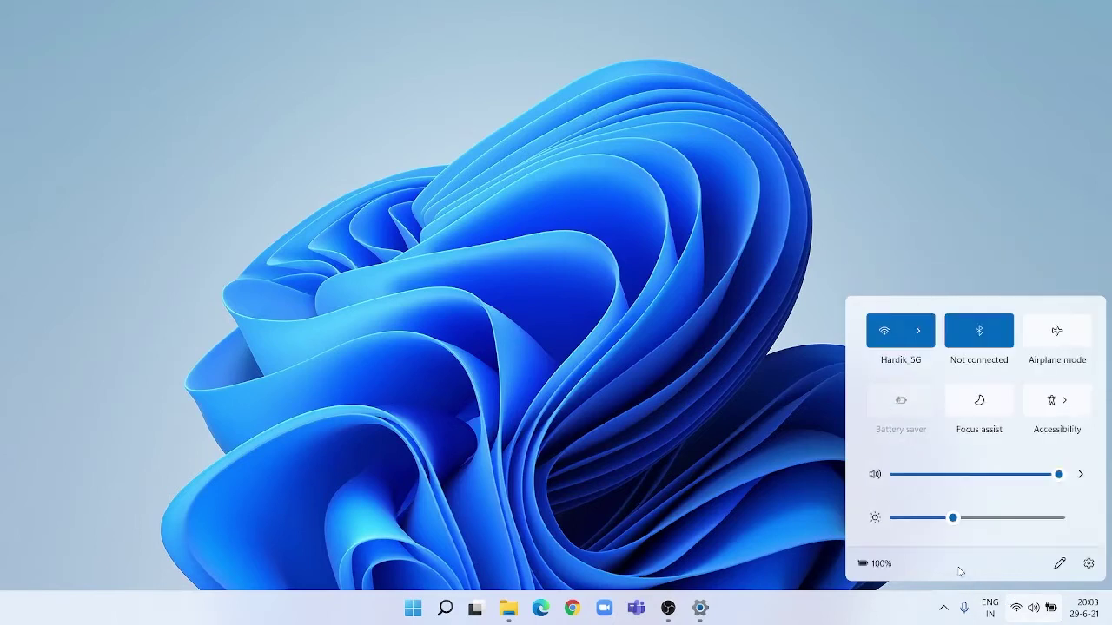
click(1088, 563)
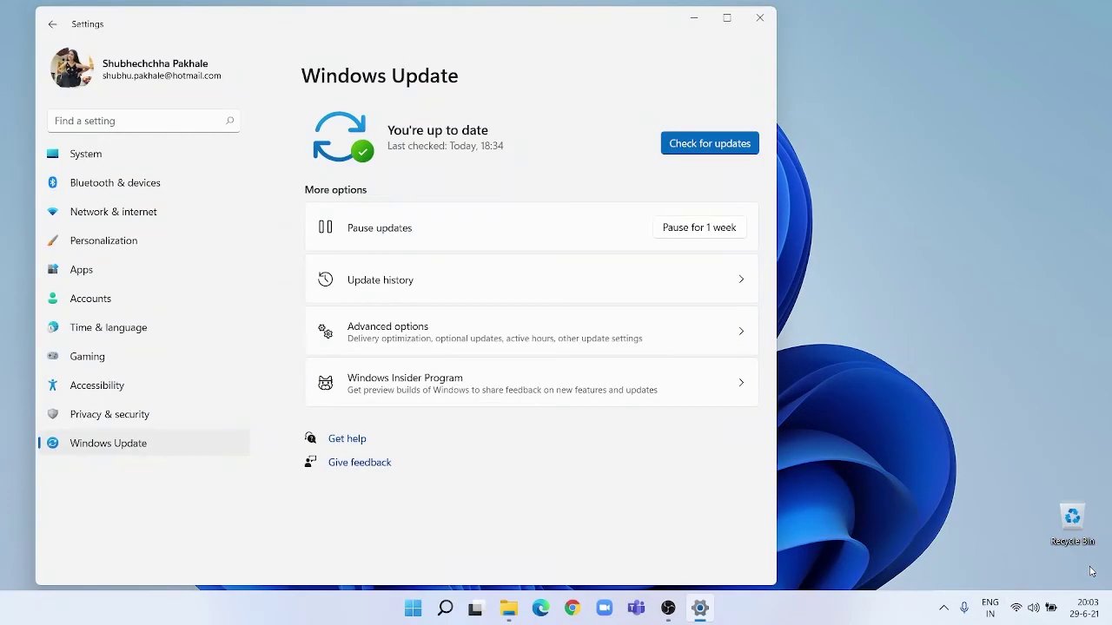
click(695, 18)
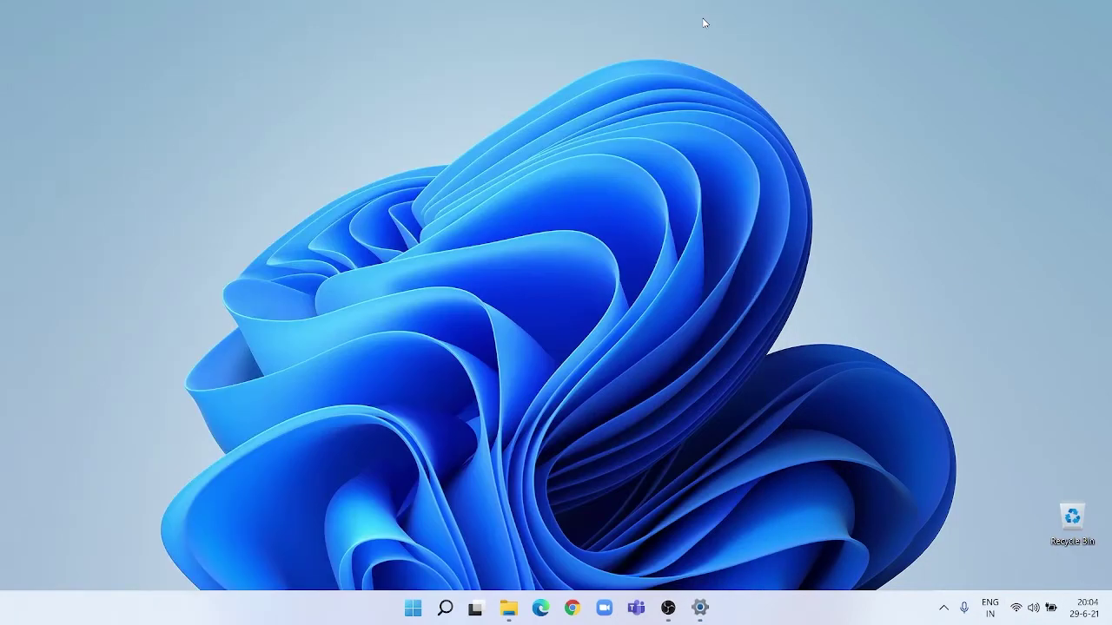
click(1030, 611)
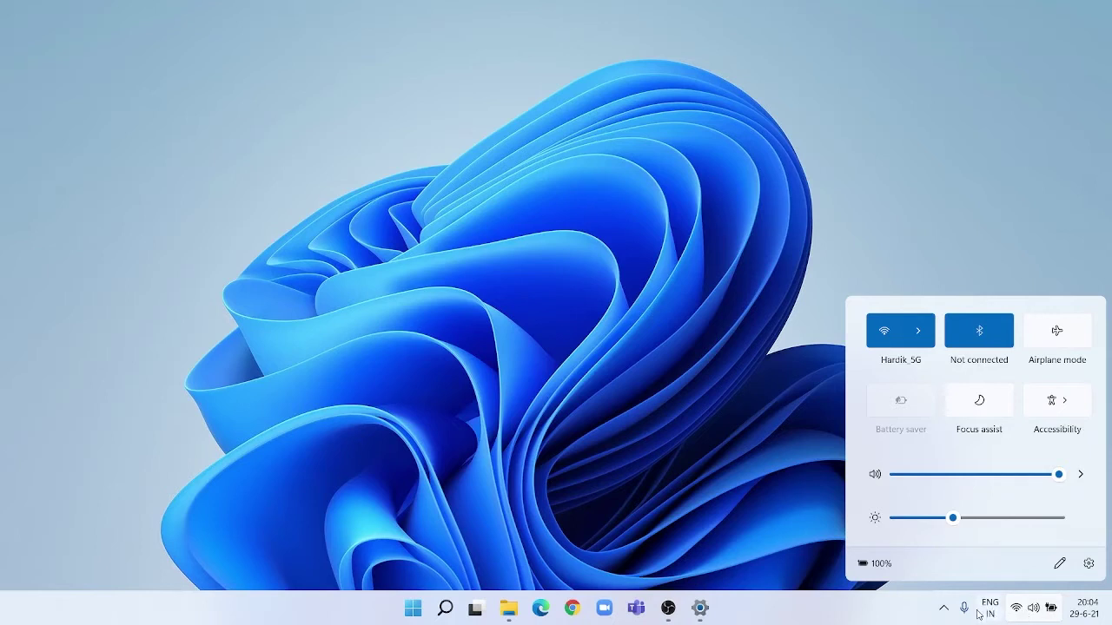
click(878, 612)
mouse_move(965, 610)
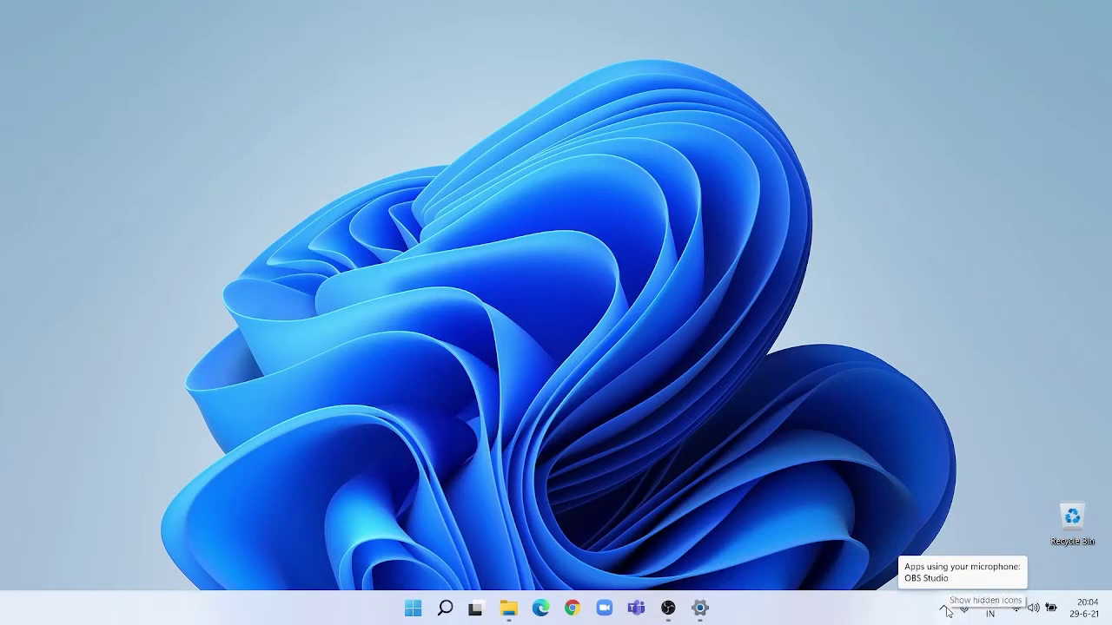
click(945, 610)
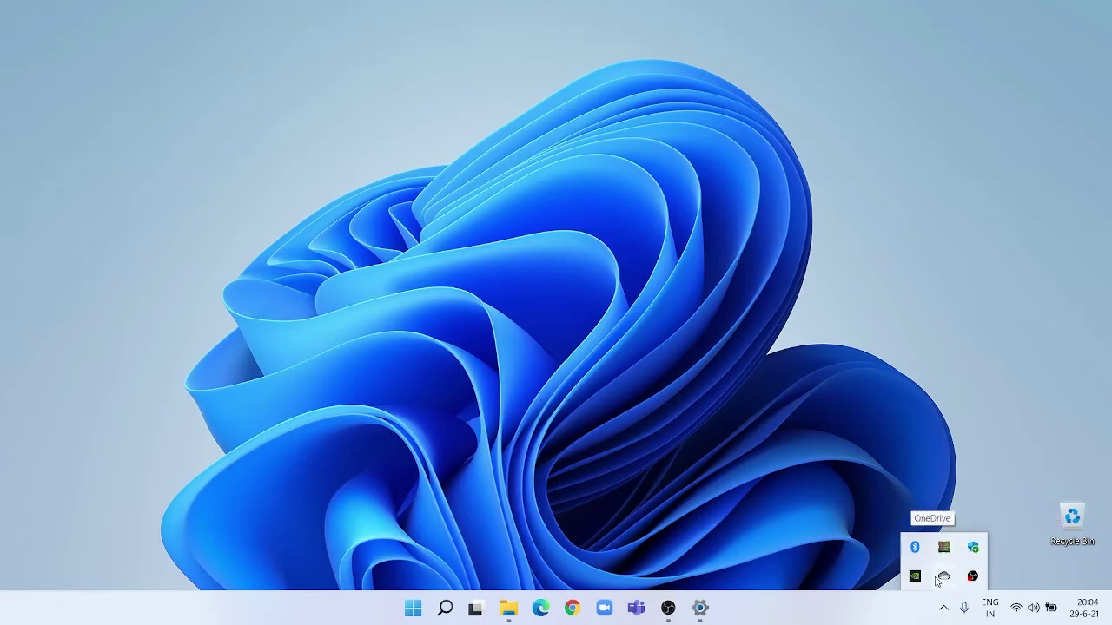
click(923, 353)
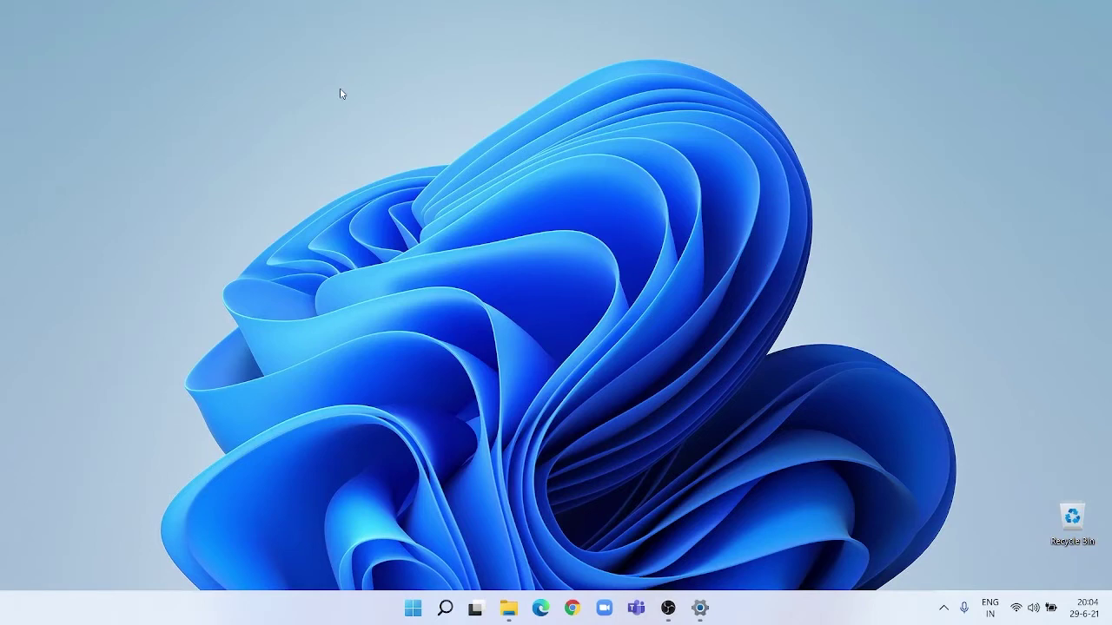
drag(340, 93, 814, 256)
Open File Explorer, go to This PC and open Local Disk (C:).
click(508, 608)
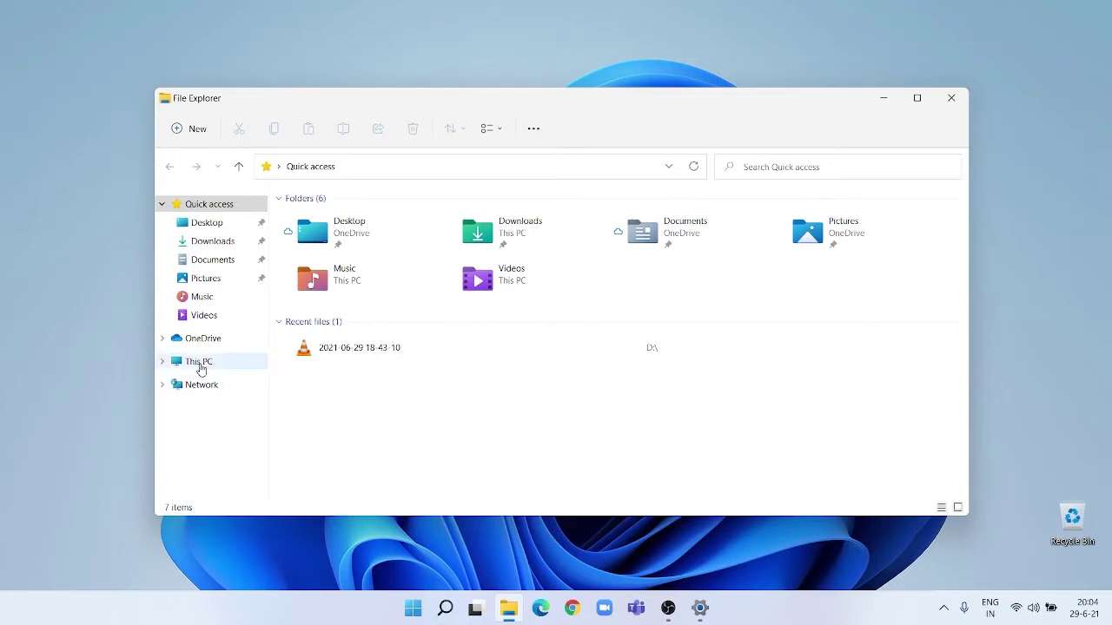
click(205, 366)
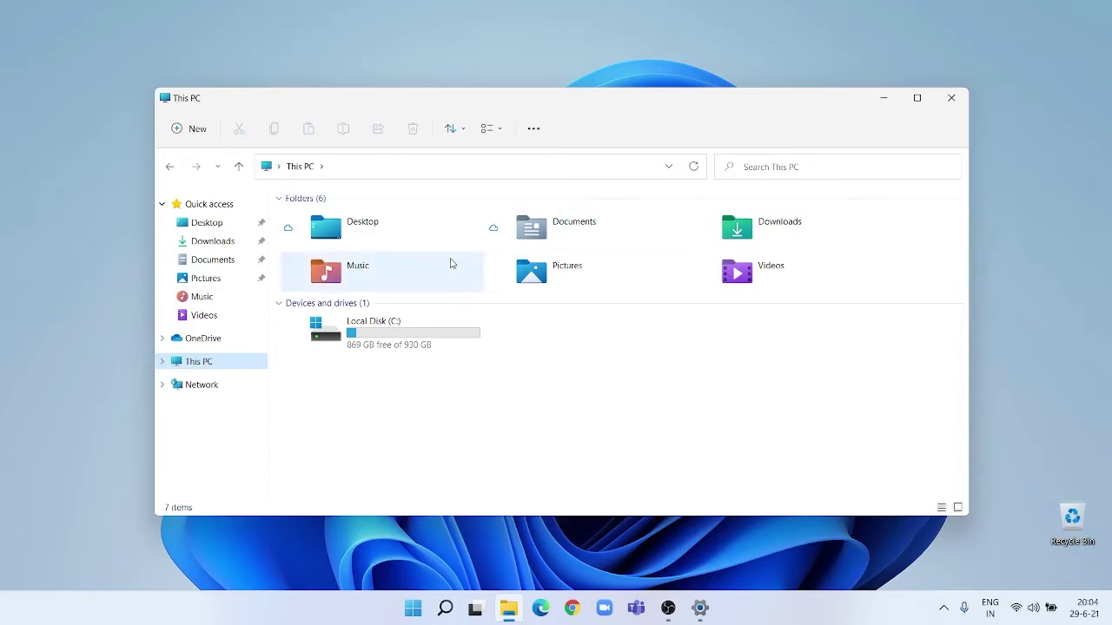
click(388, 245)
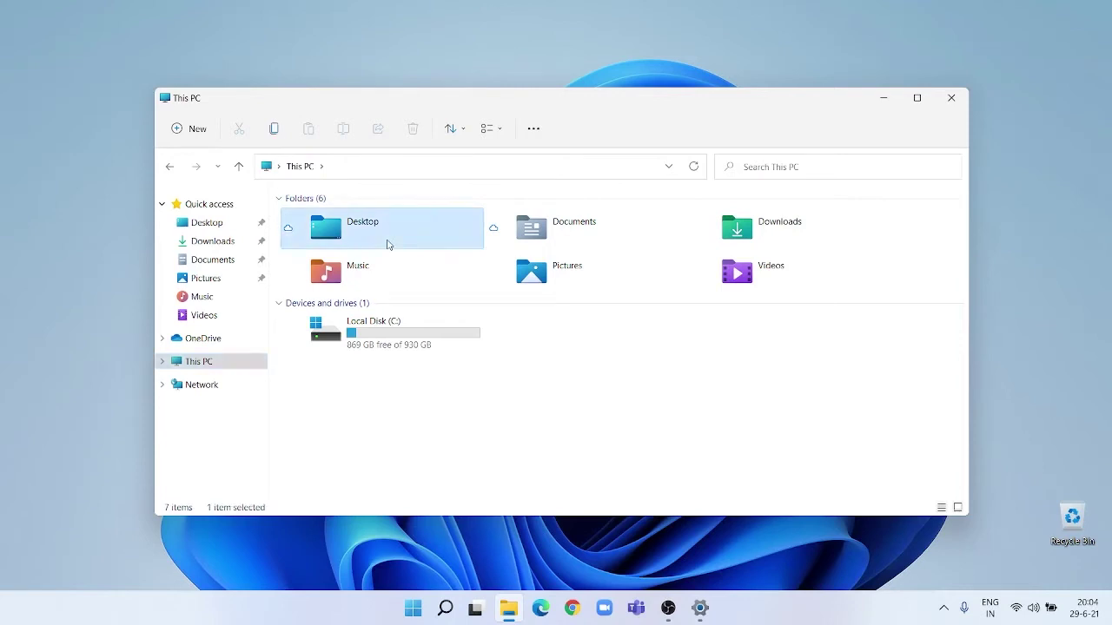
click(199, 133)
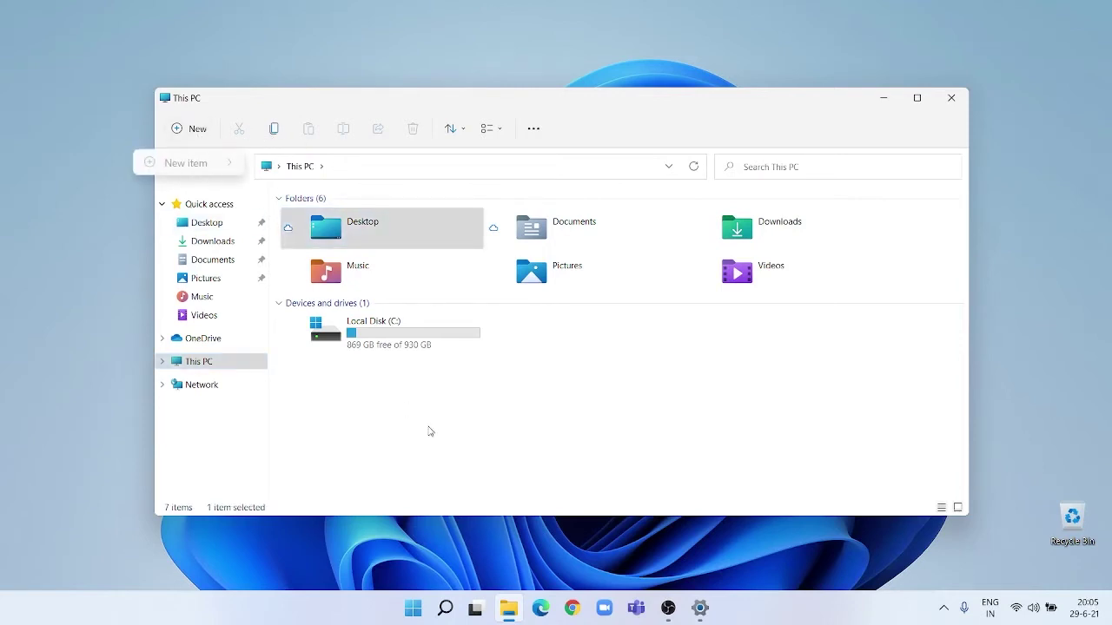
click(447, 397)
double_click(405, 344)
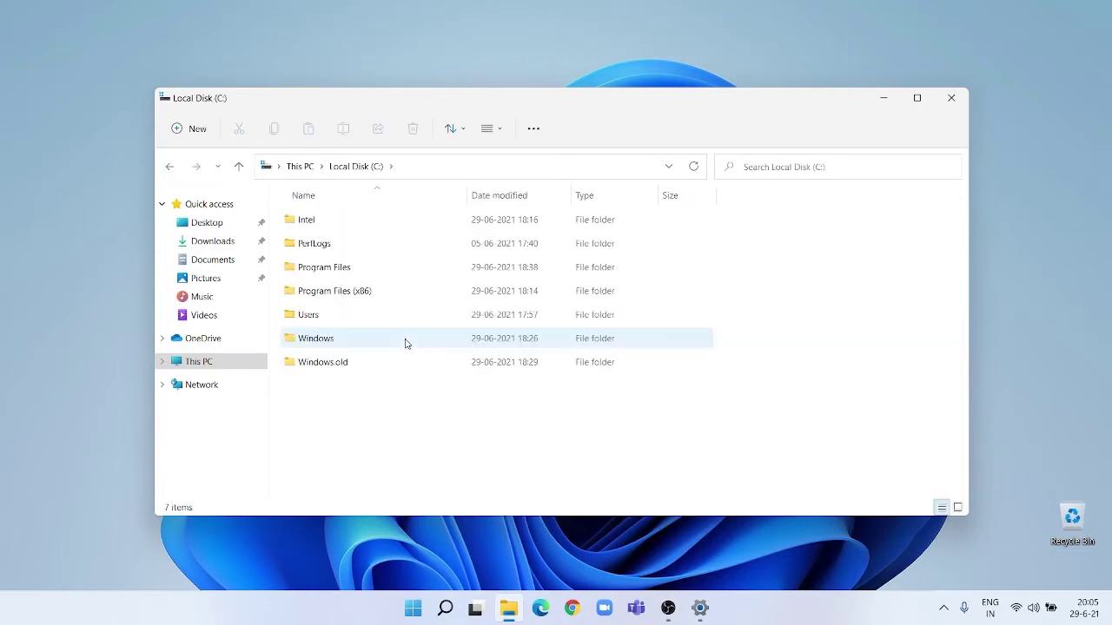
Check the New menu without creating anything, then go up to This PC and reopen Local Disk (C:).
click(191, 137)
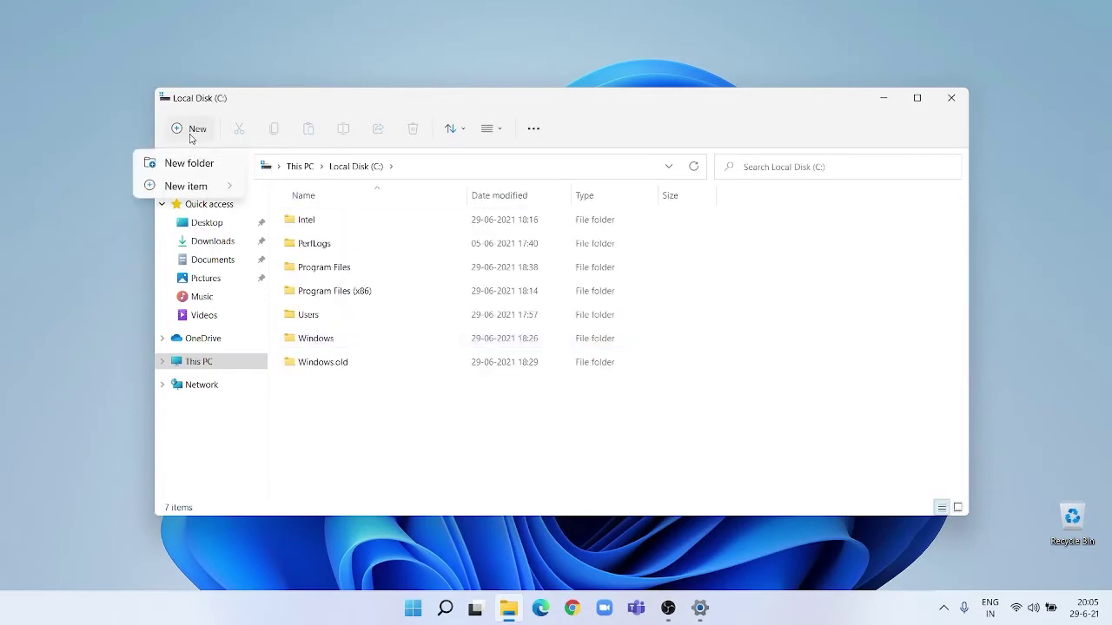
mouse_move(183, 189)
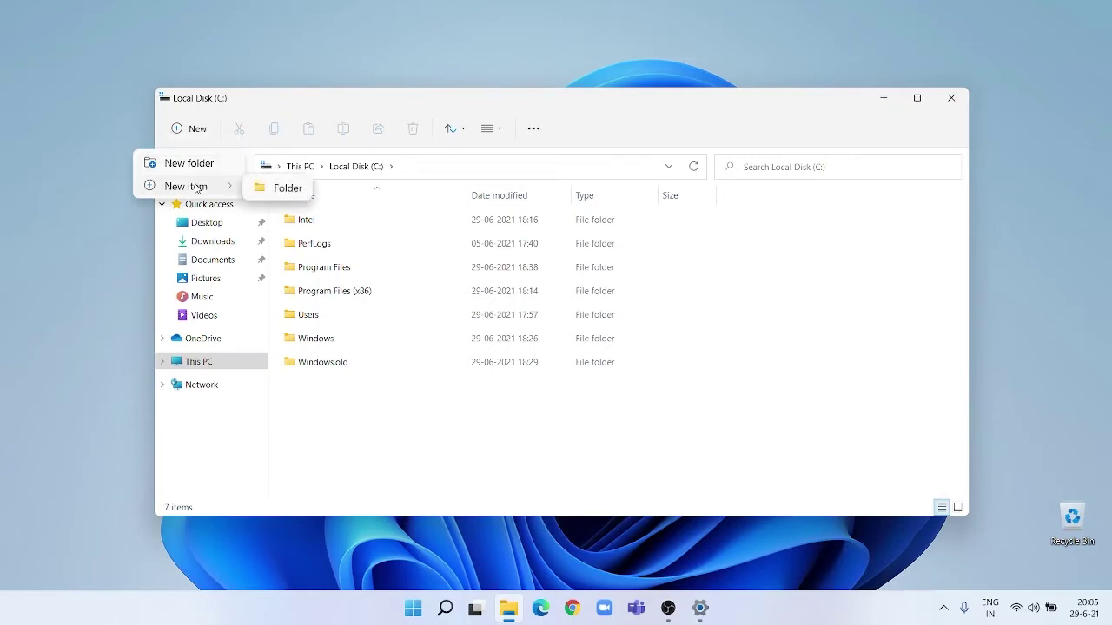
click(393, 425)
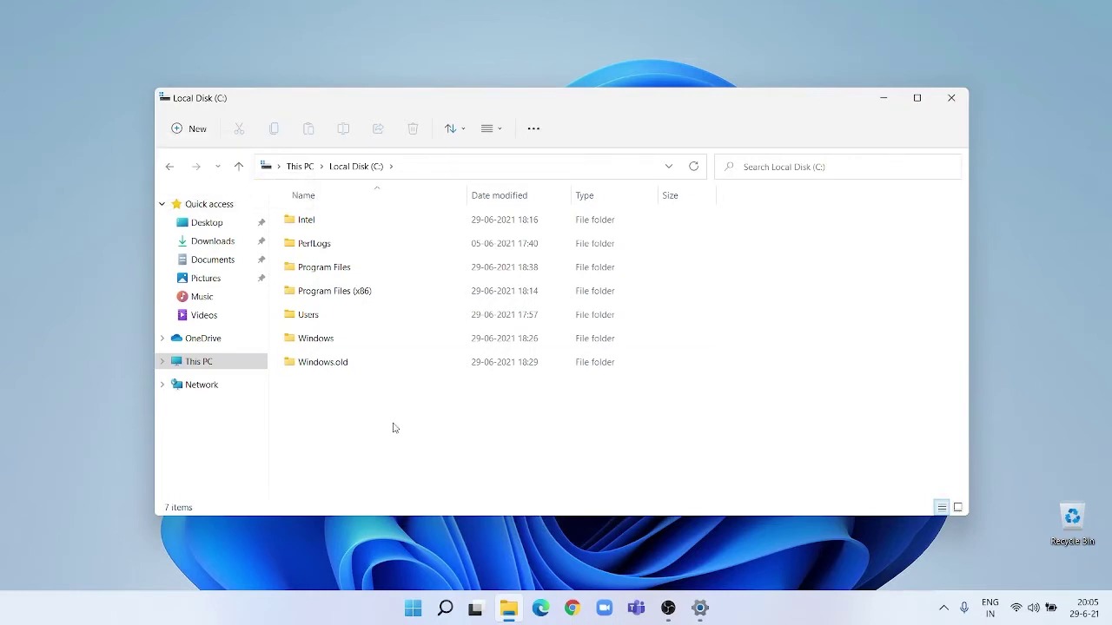
click(240, 168)
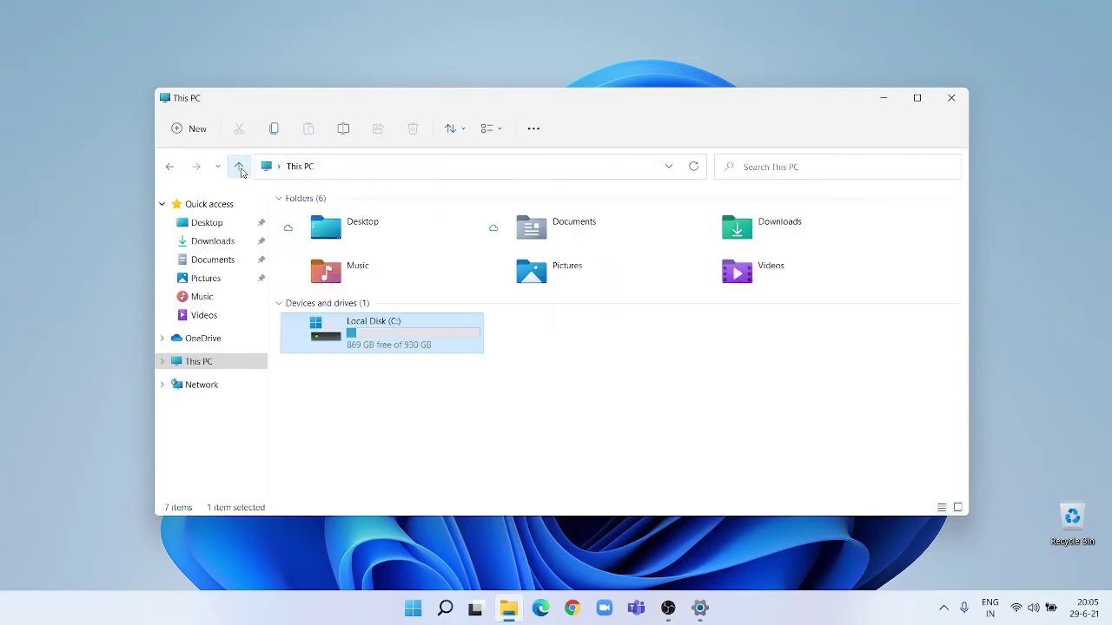
double_click(397, 345)
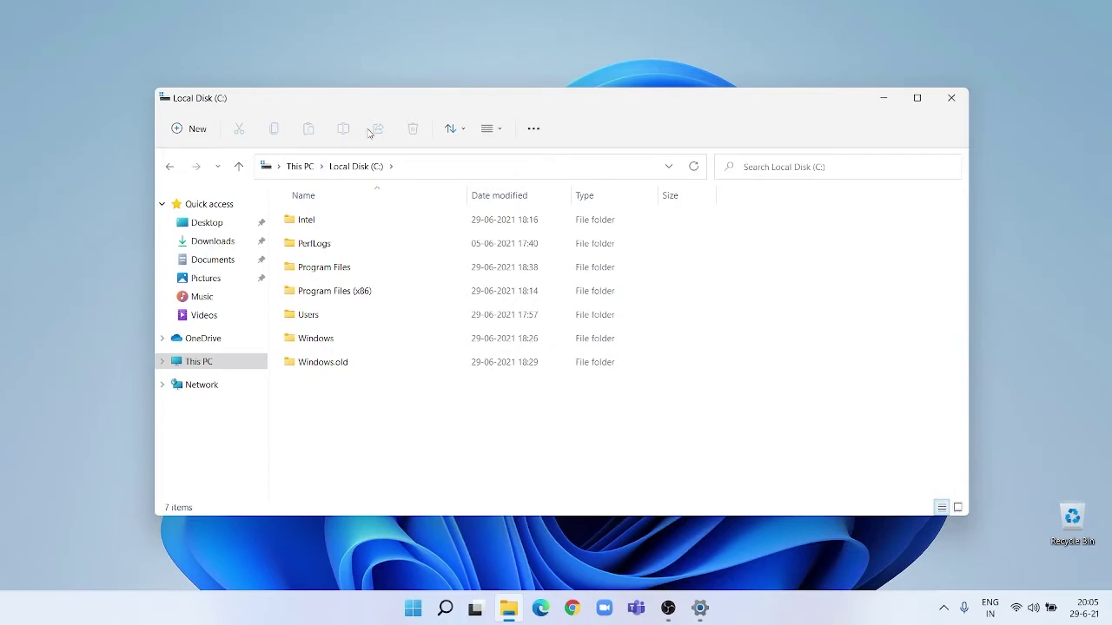
click(452, 129)
click(479, 130)
click(484, 130)
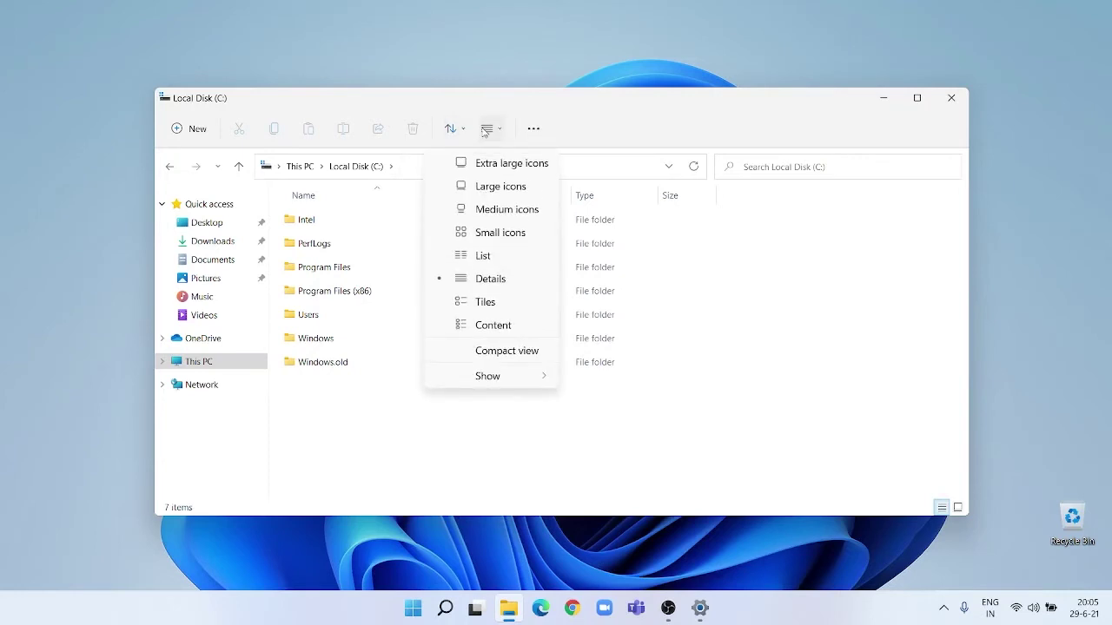
click(526, 131)
click(525, 130)
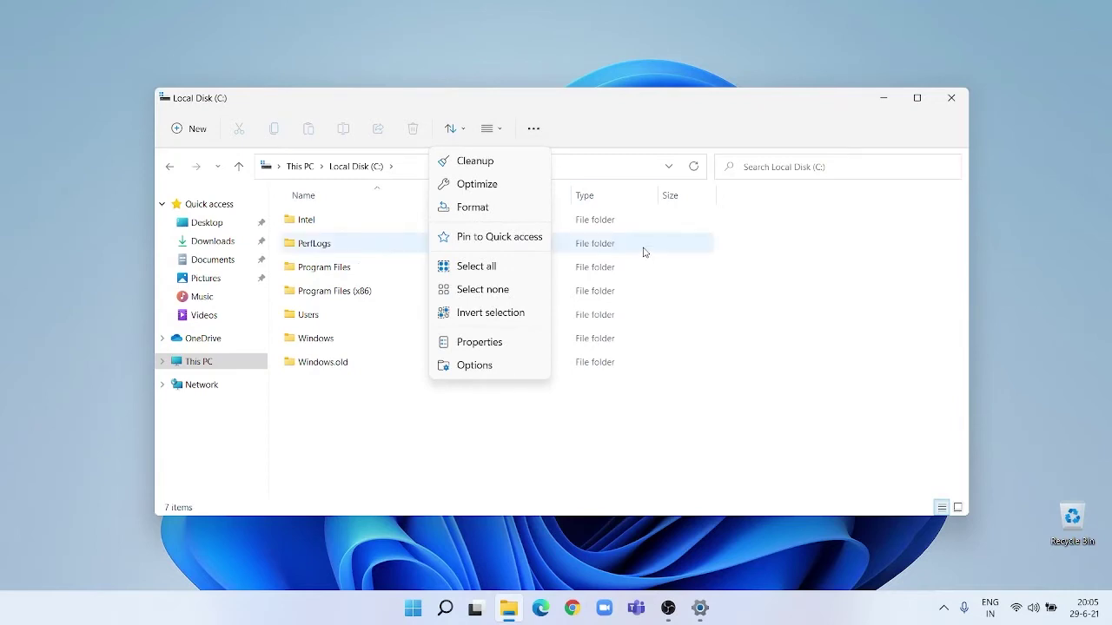
click(737, 276)
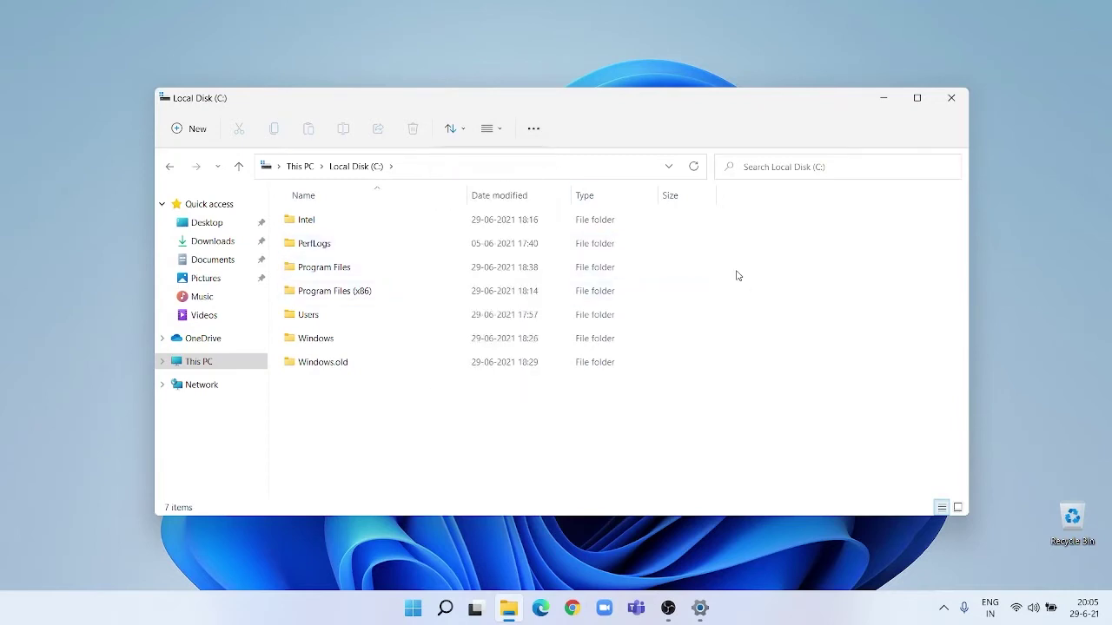
right_click(737, 276)
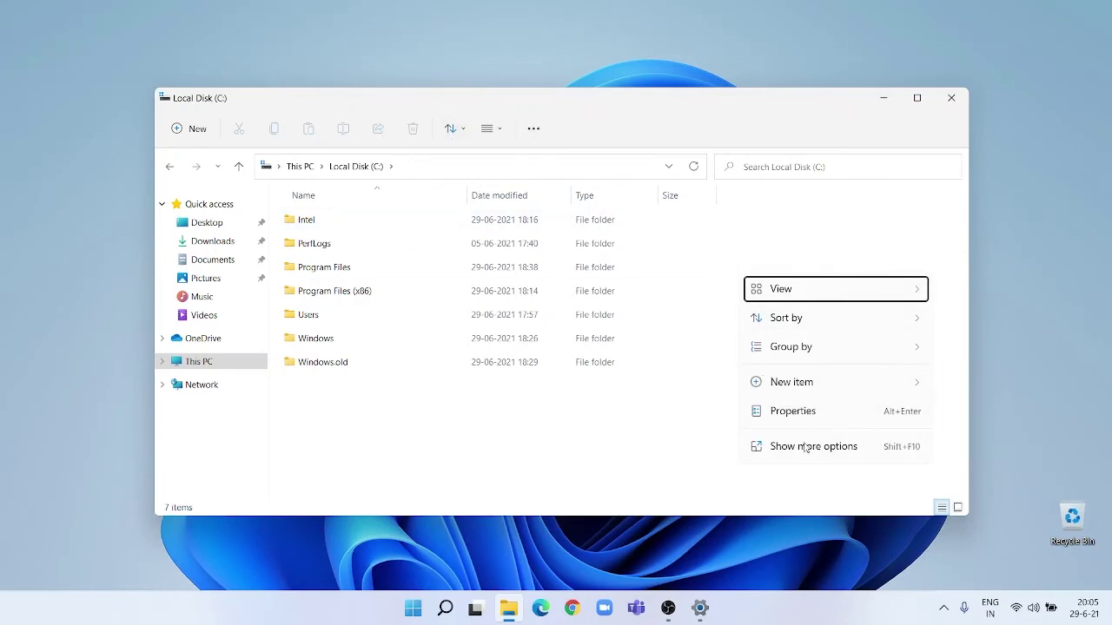
click(735, 328)
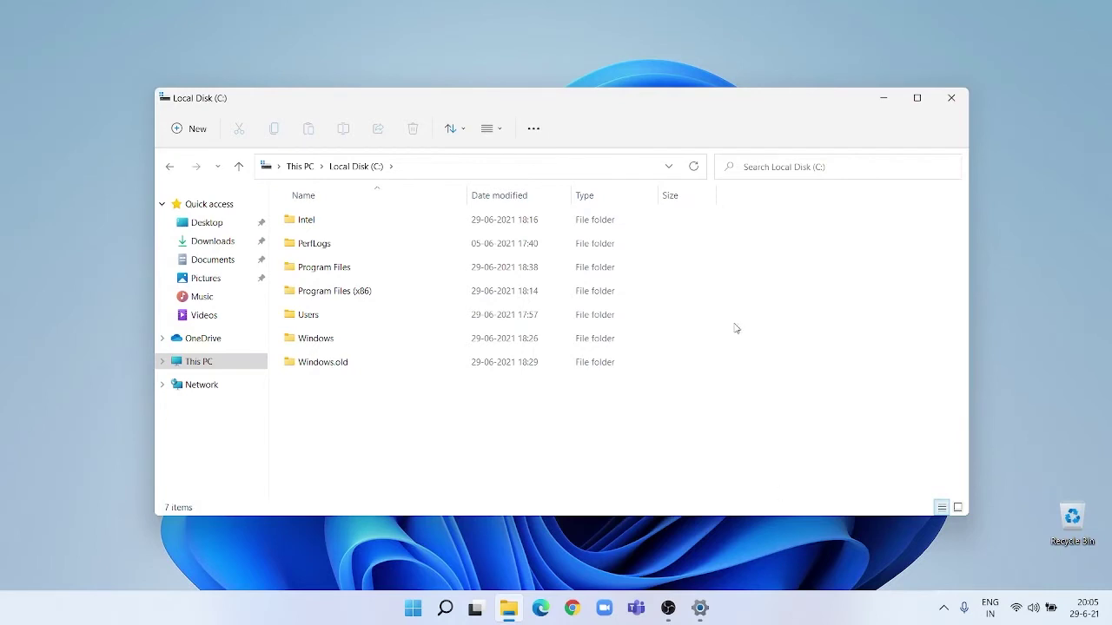
right_click(735, 328)
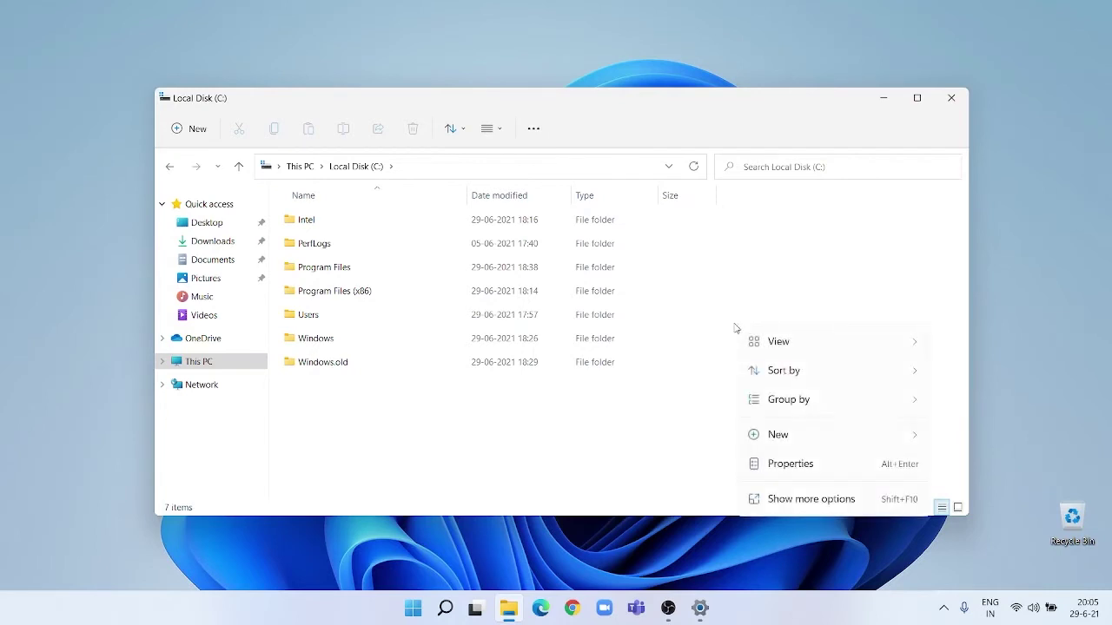
click(806, 502)
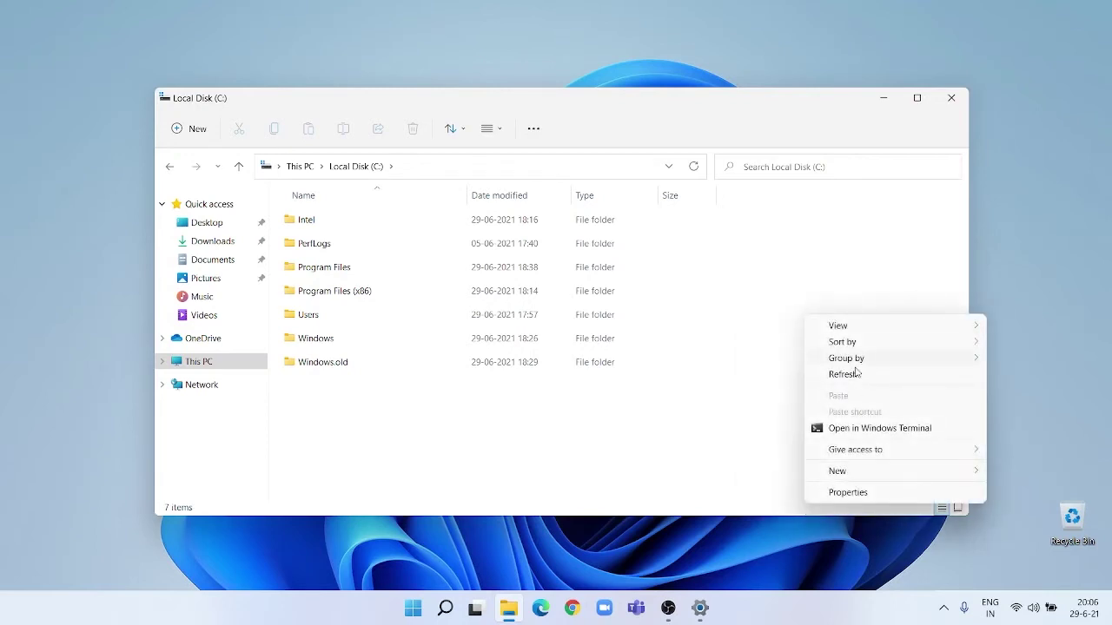
click(851, 378)
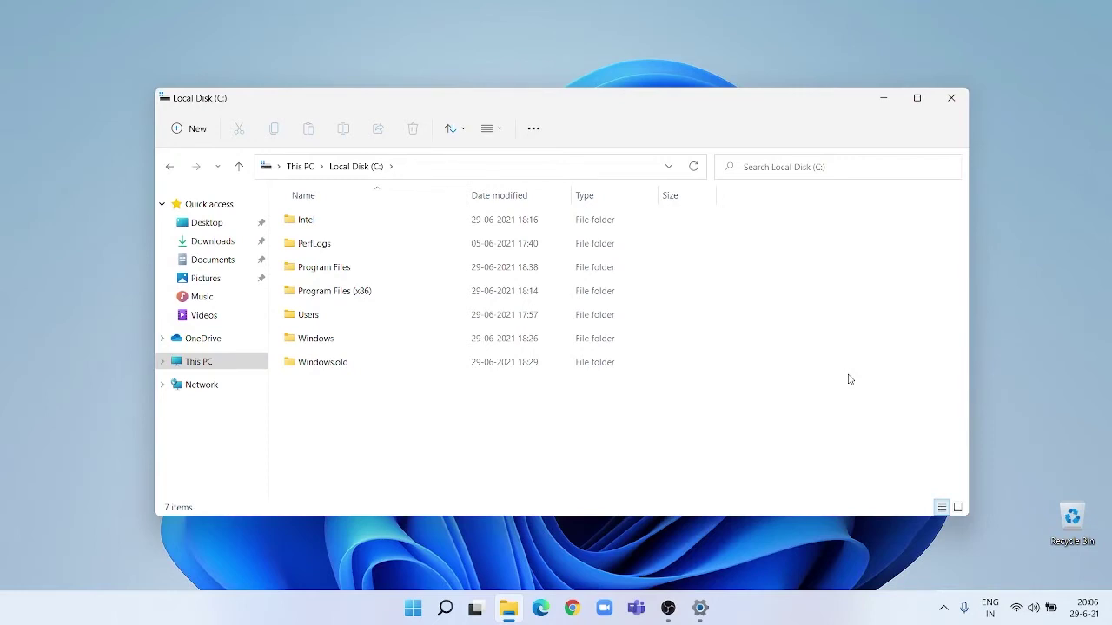
right_click(731, 261)
click(815, 442)
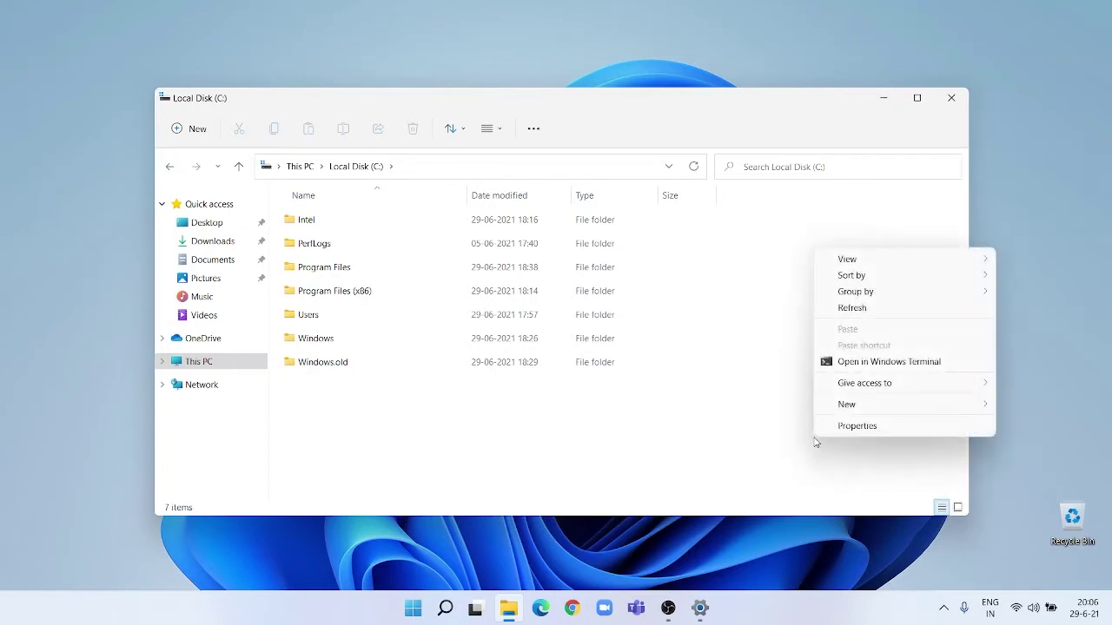
click(847, 308)
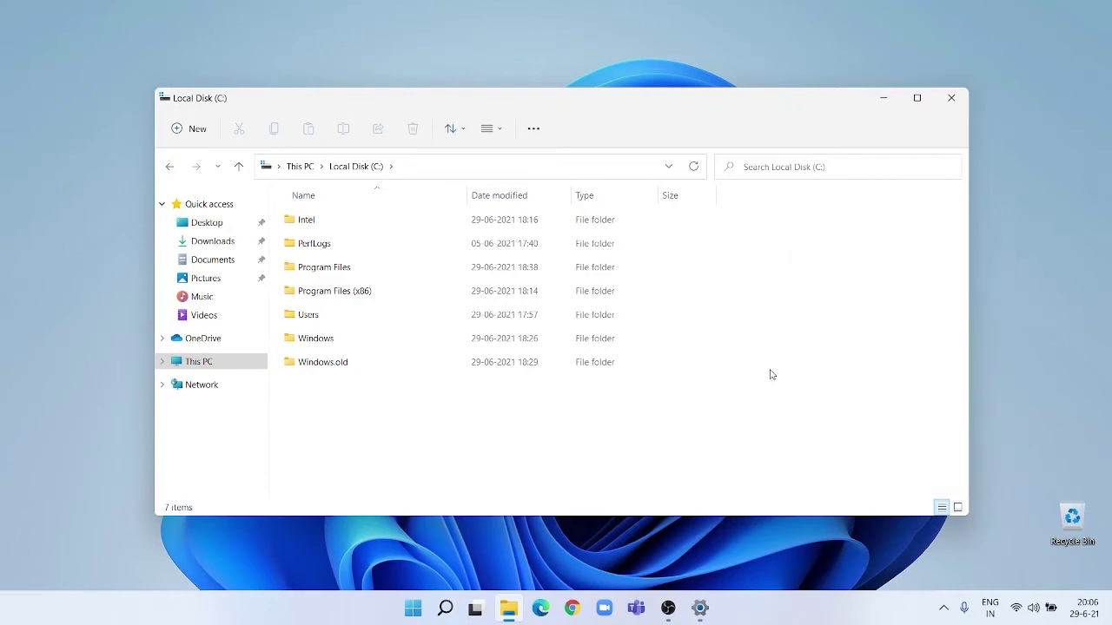
drag(734, 401, 481, 415)
Turn Compact view on in File Explorer, then turn it back off.
click(489, 129)
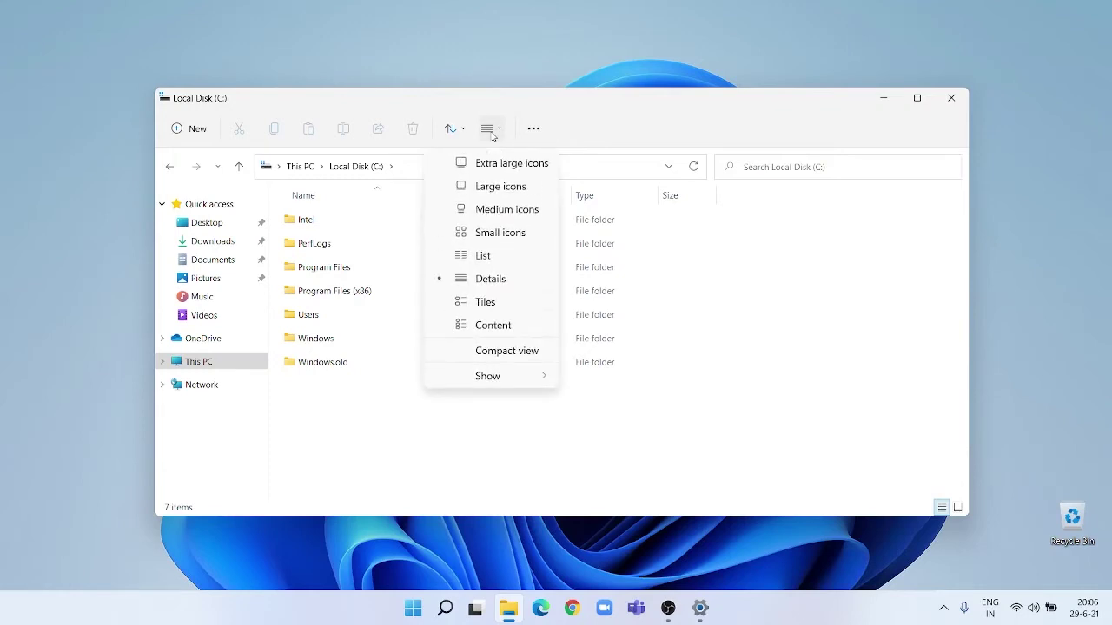
click(483, 352)
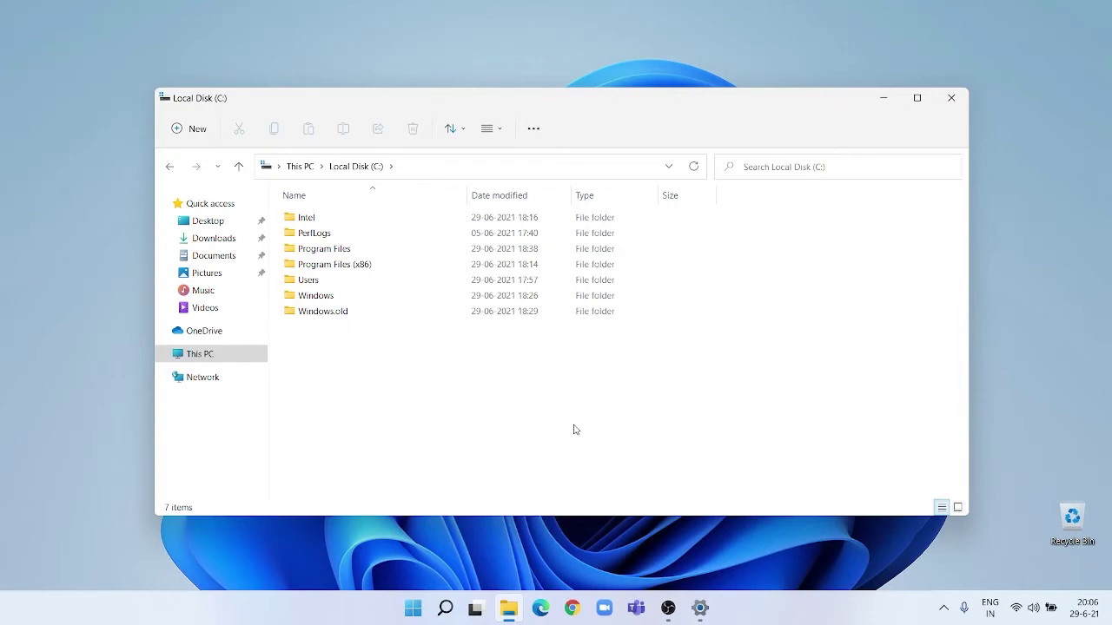
click(489, 128)
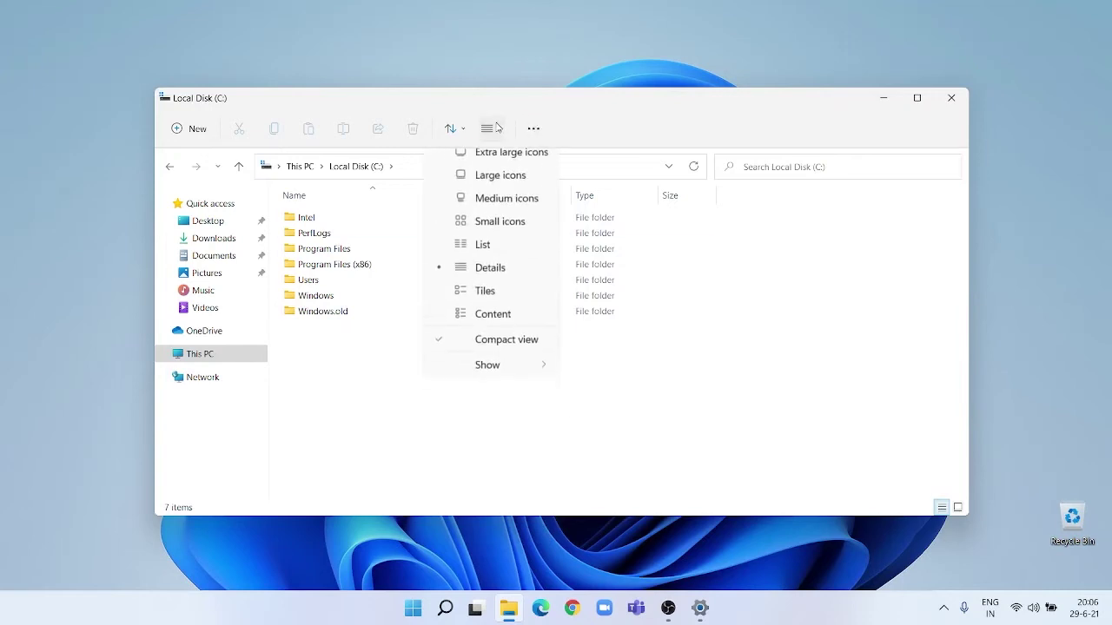
click(489, 352)
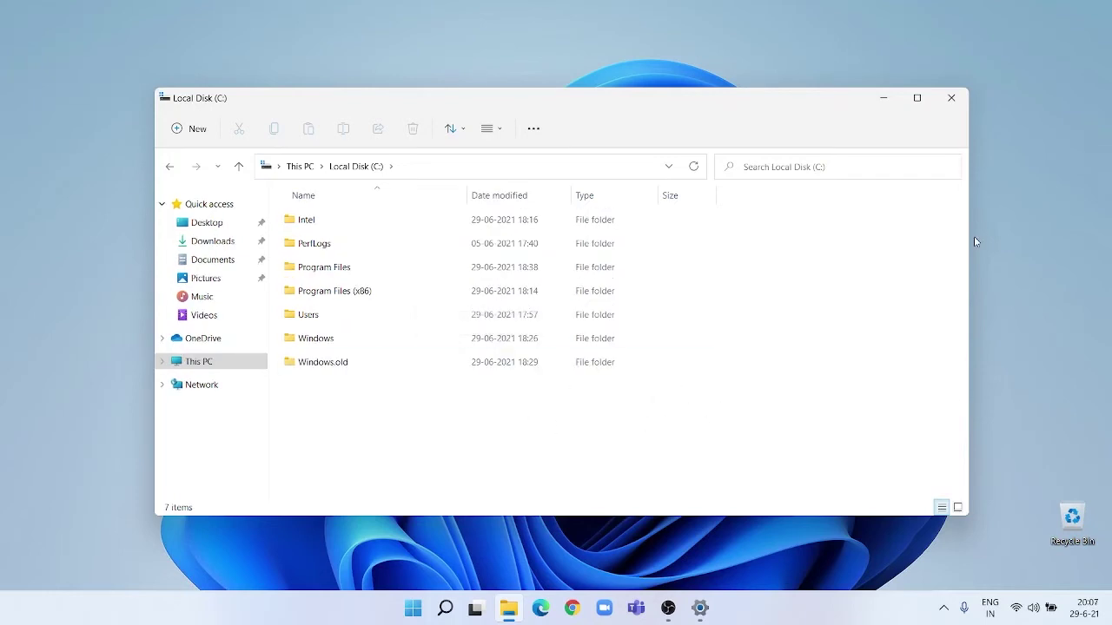
Go up to This PC, collapse Quick access, and minimize File Explorer.
click(221, 367)
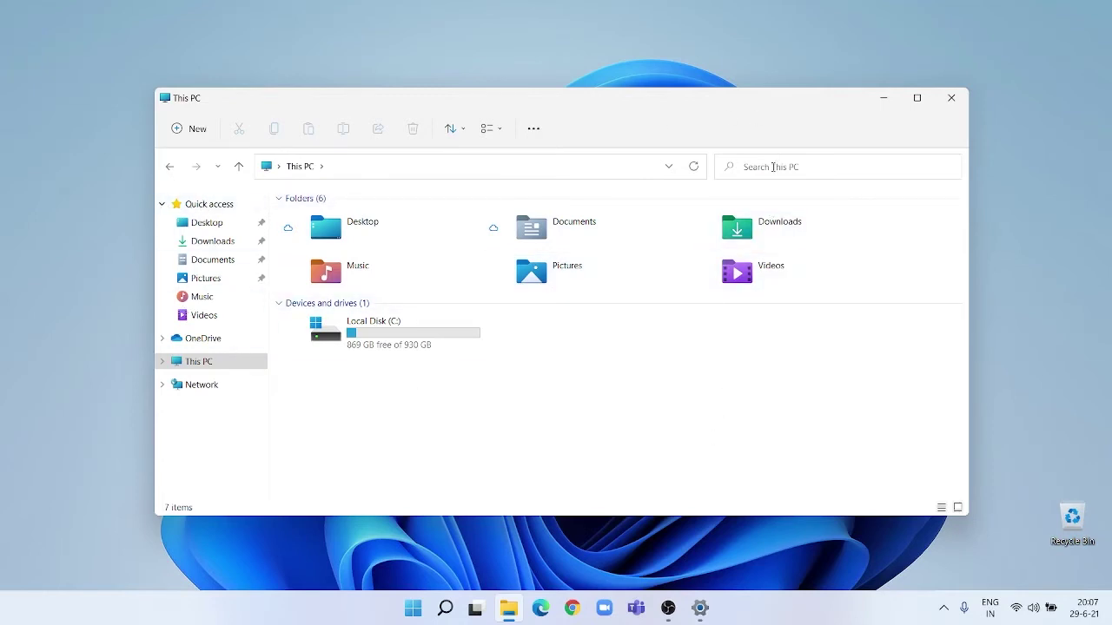
click(163, 205)
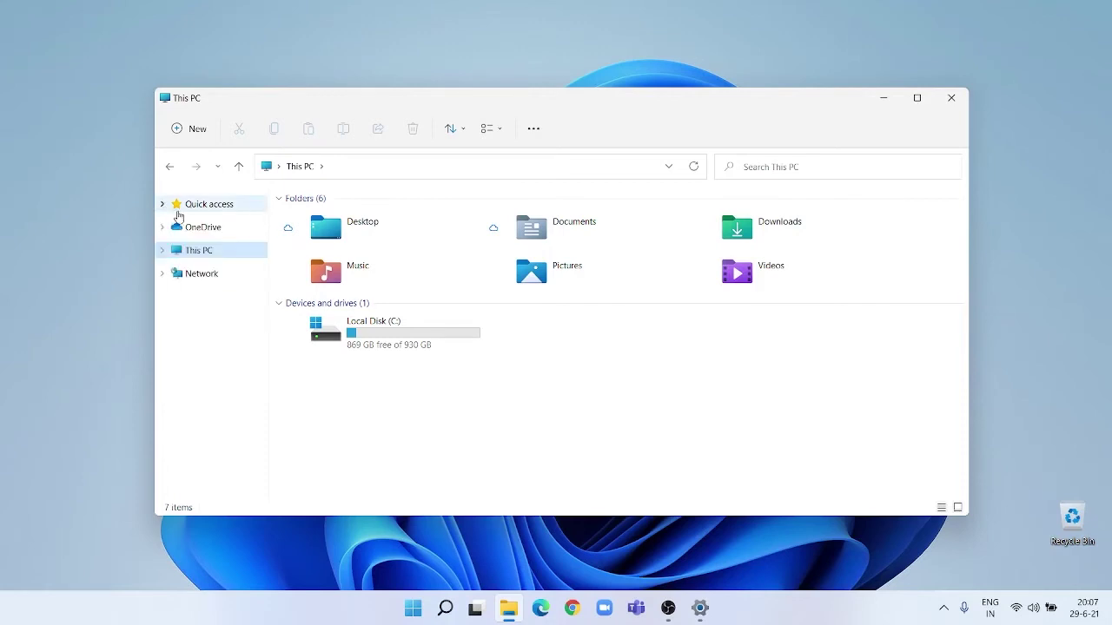
click(887, 100)
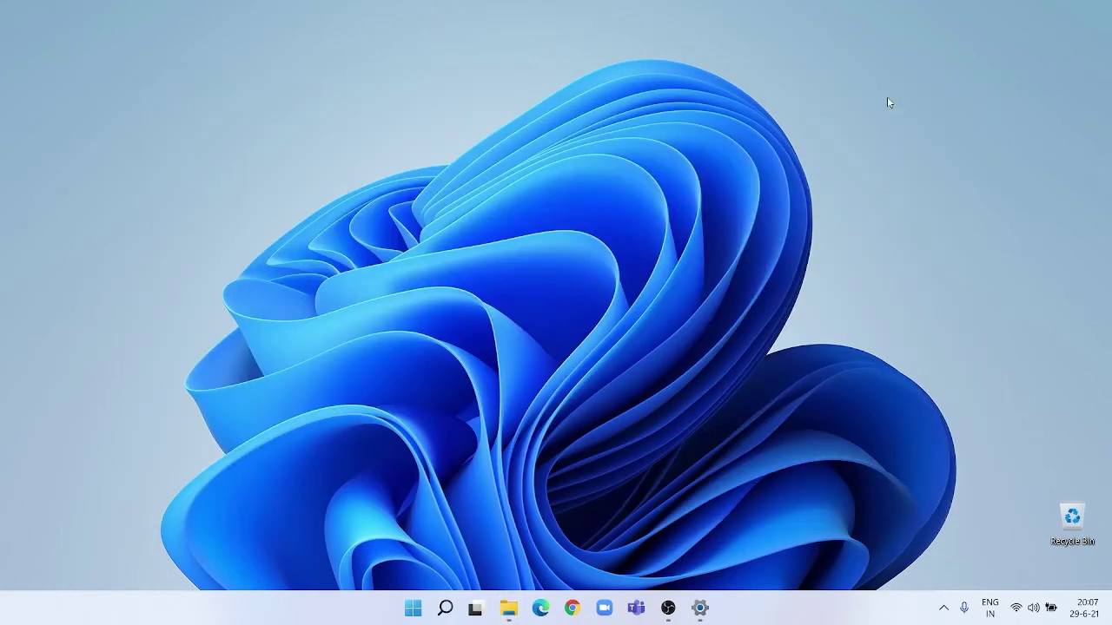
Close Settings, relaunch it by searching 'set' from Start, and maximise its window.
click(700, 608)
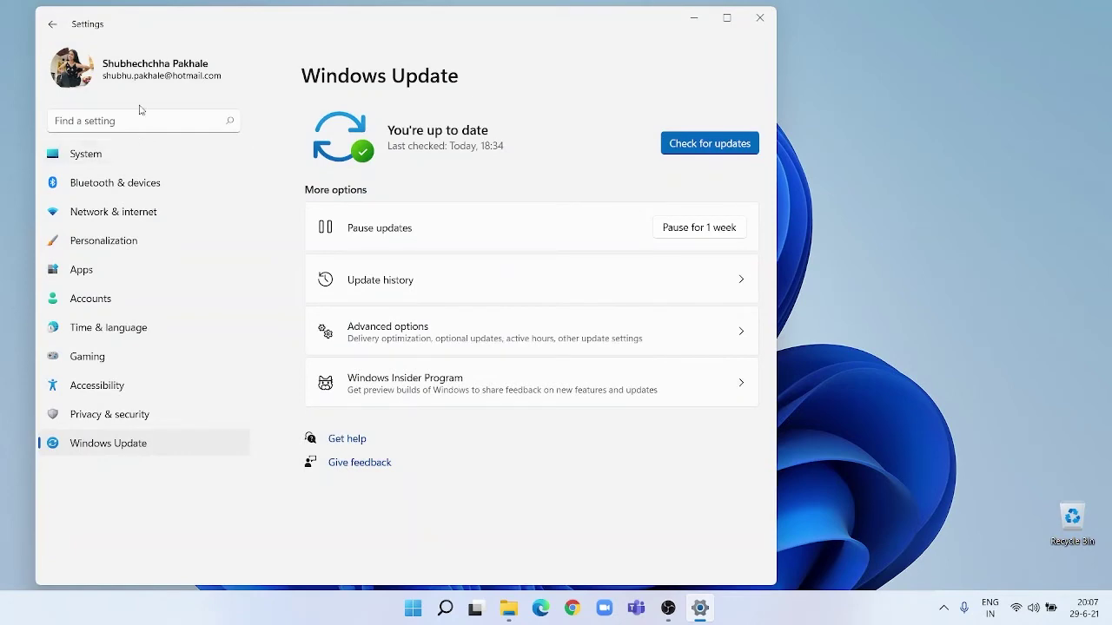
click(762, 19)
key(super)
text(set)
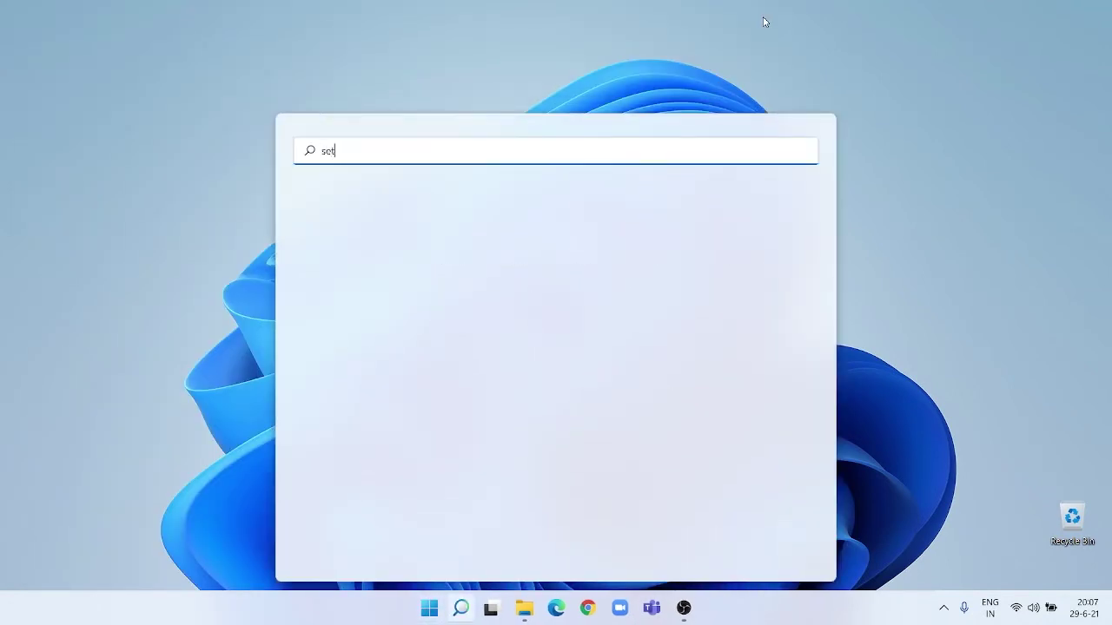
key(Return)
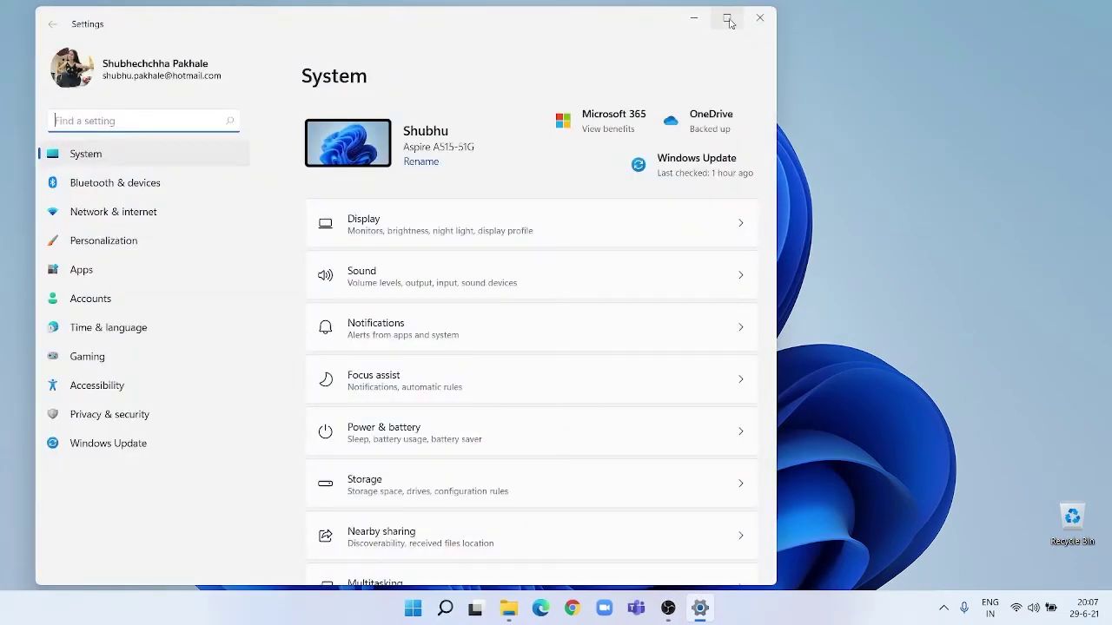
click(726, 18)
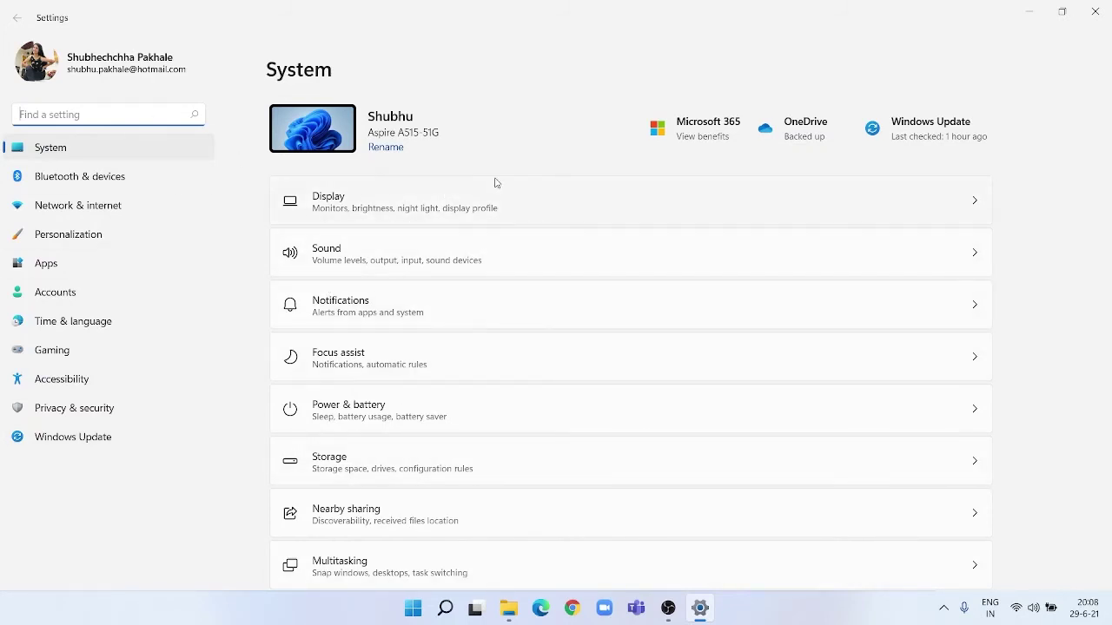
click(394, 149)
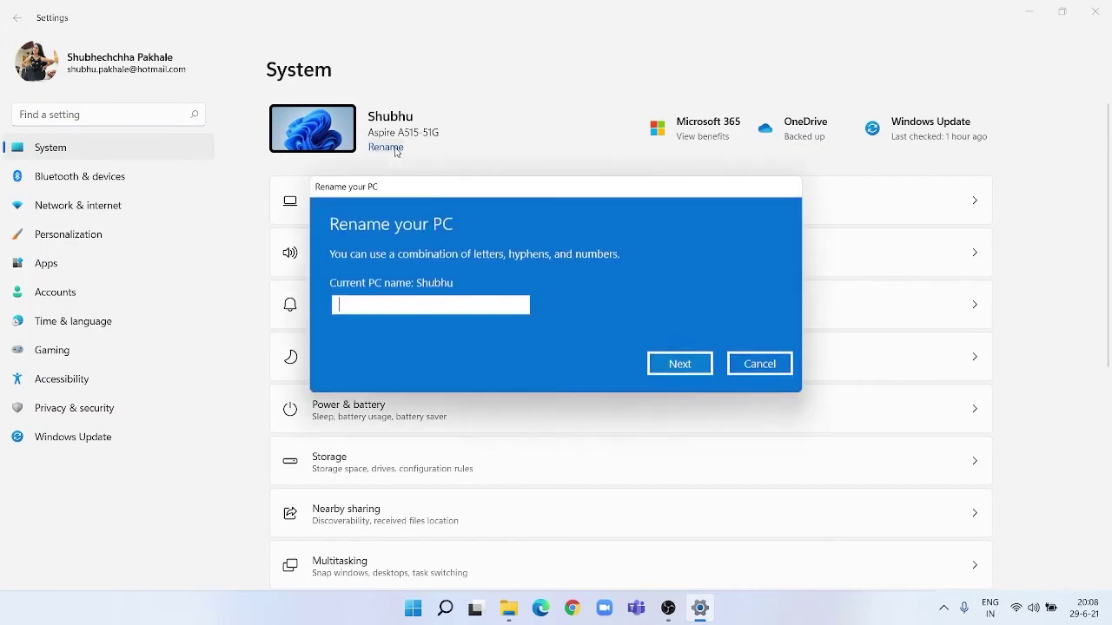
click(759, 364)
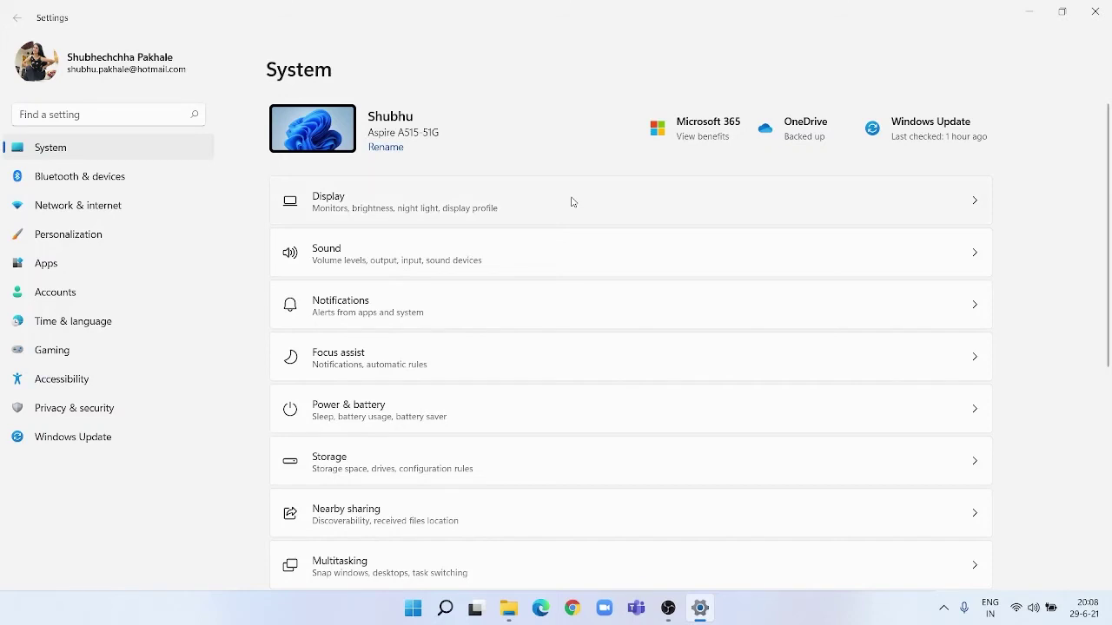
scroll(572, 202, down, 3)
scroll(571, 201, up, 3)
click(572, 202)
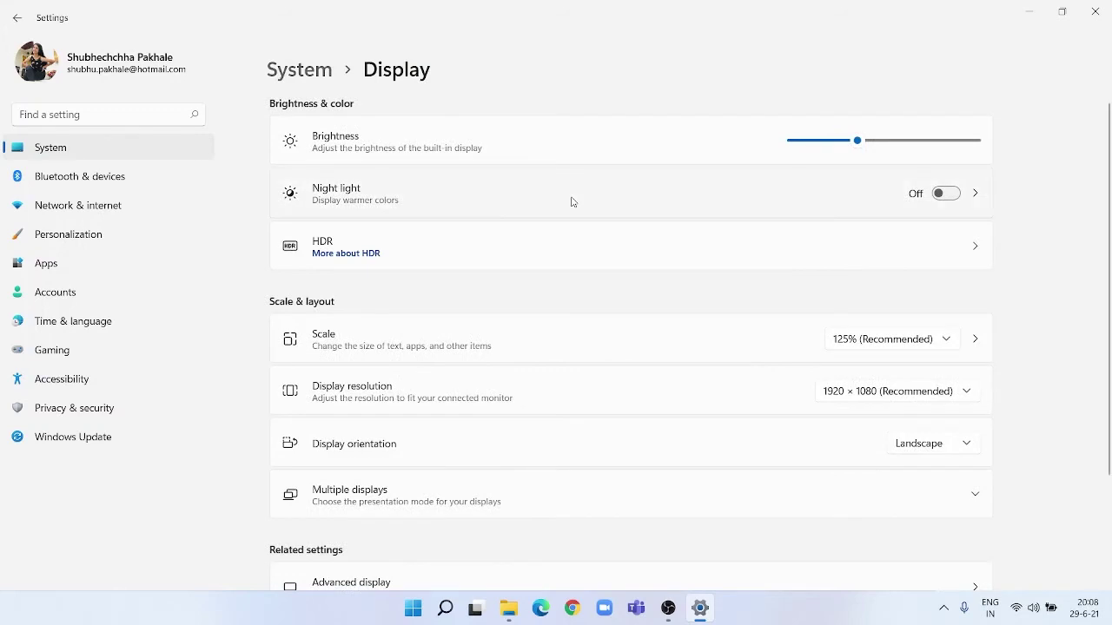
scroll(540, 278, down, 2)
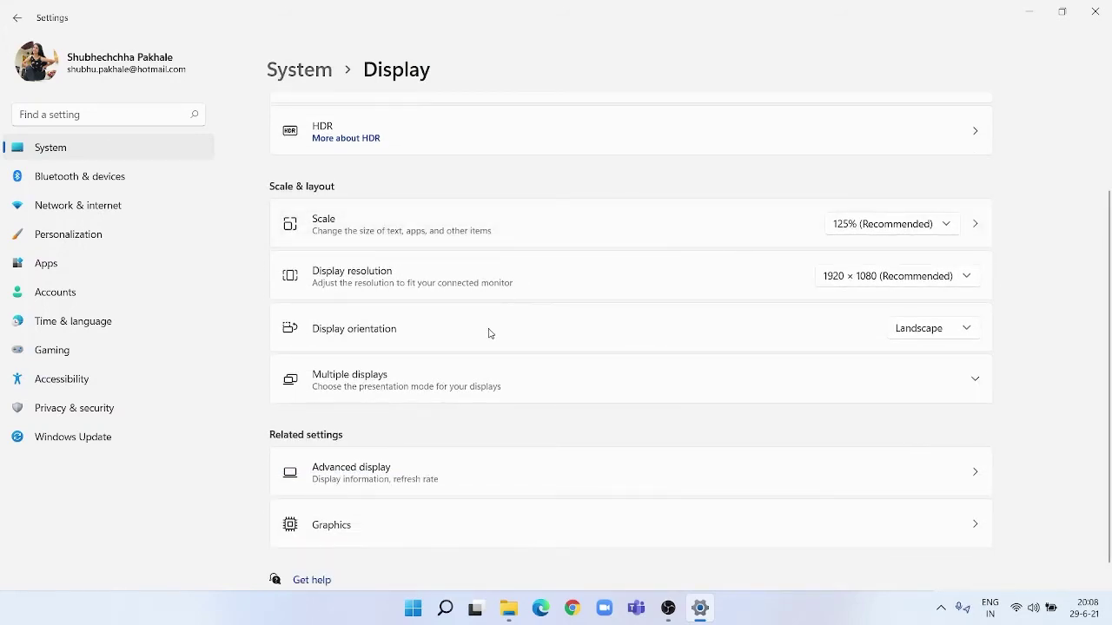
scroll(488, 334, up, 2)
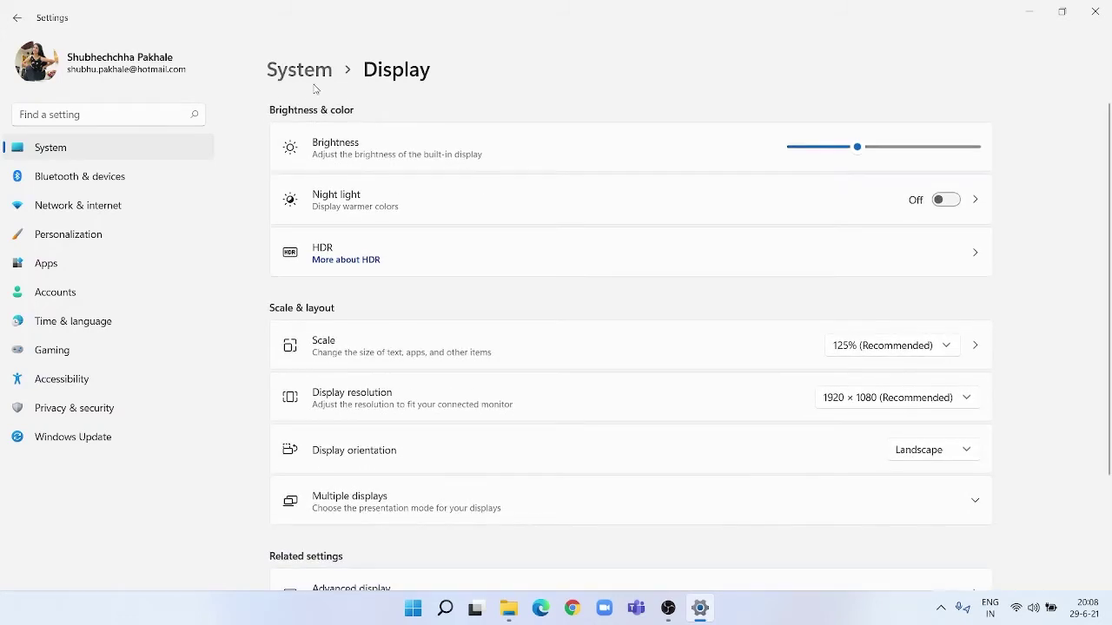
click(298, 70)
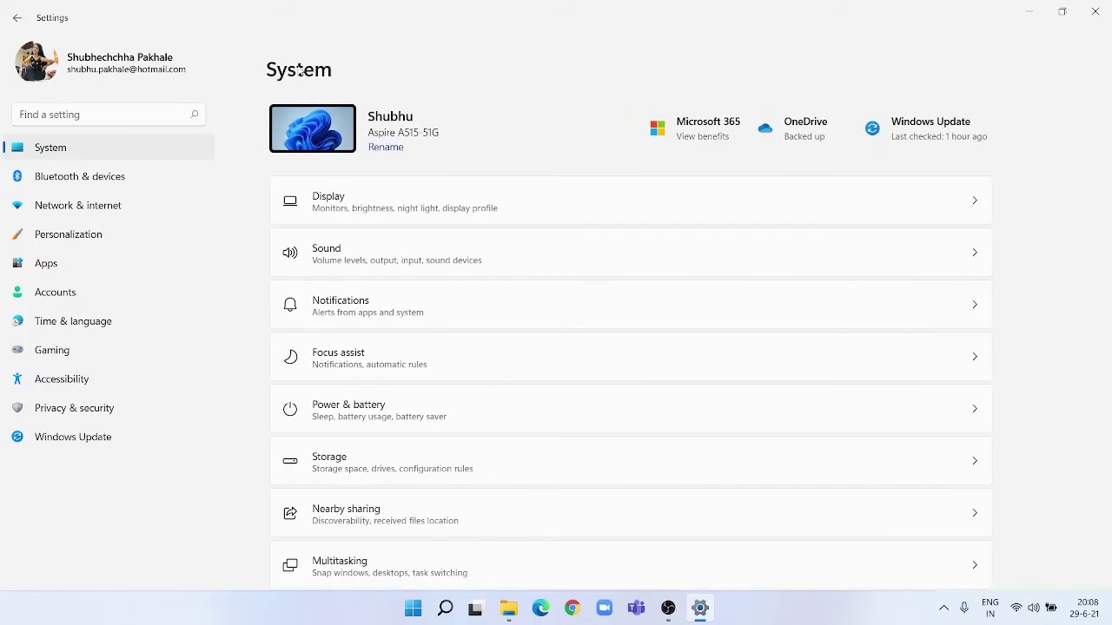
scroll(372, 265, down, 2)
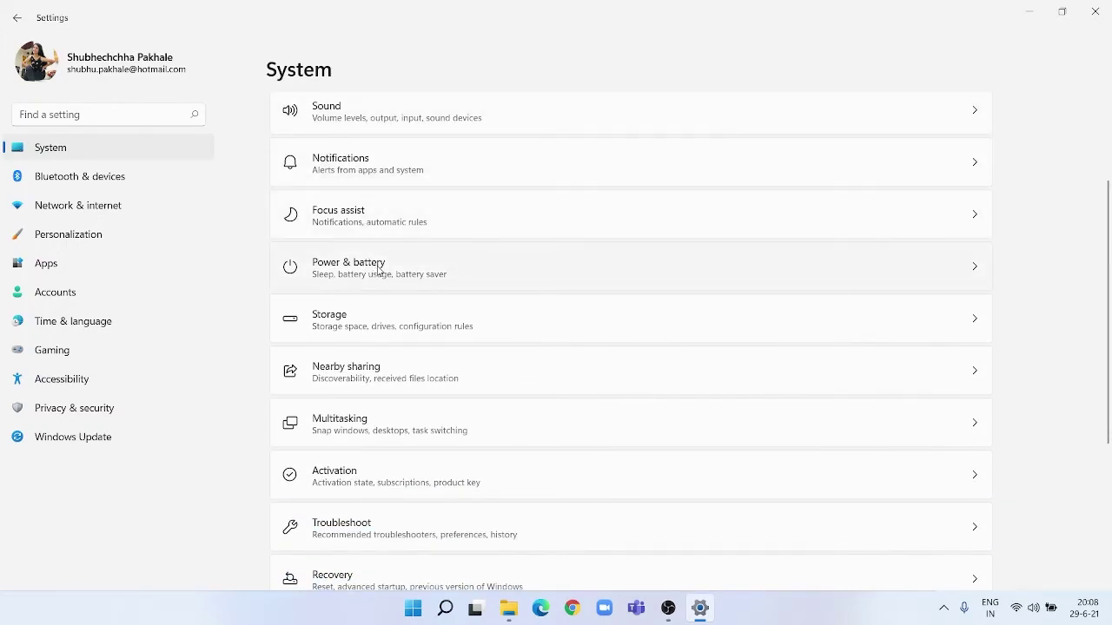
Open Power & battery, expand detailed battery usage, and scroll through the 24-hour chart and per-app list.
click(578, 265)
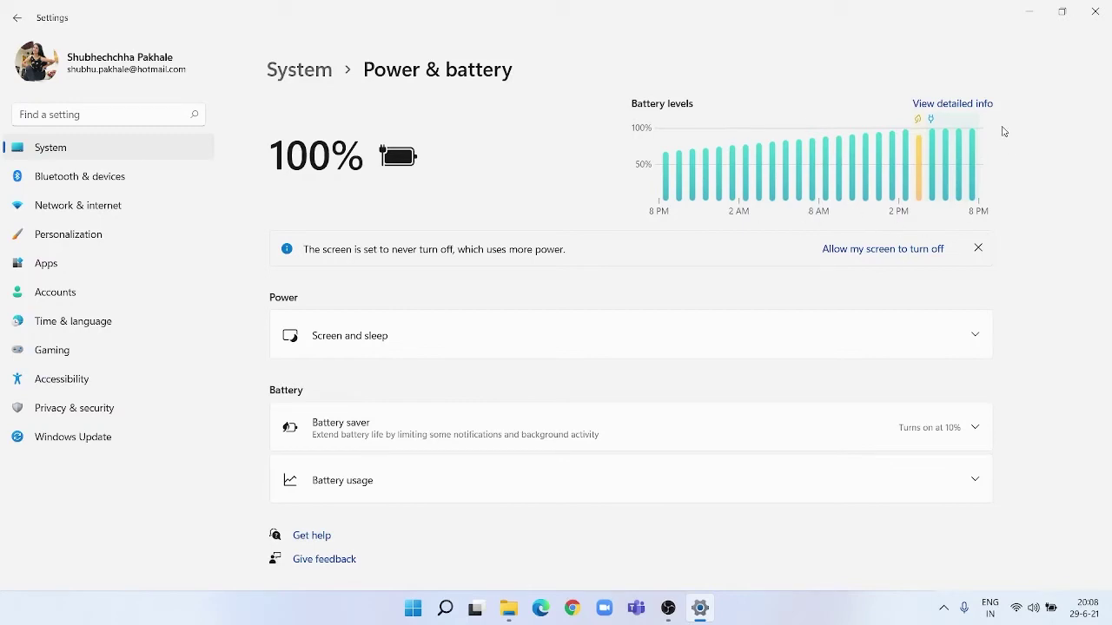
click(955, 105)
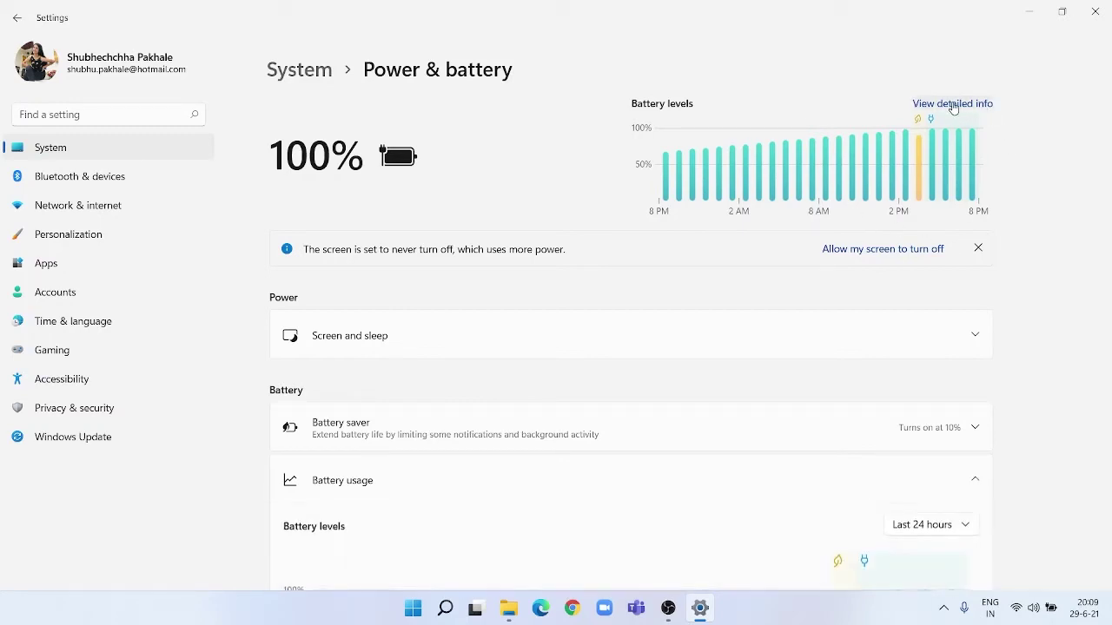
scroll(992, 318, down, 10)
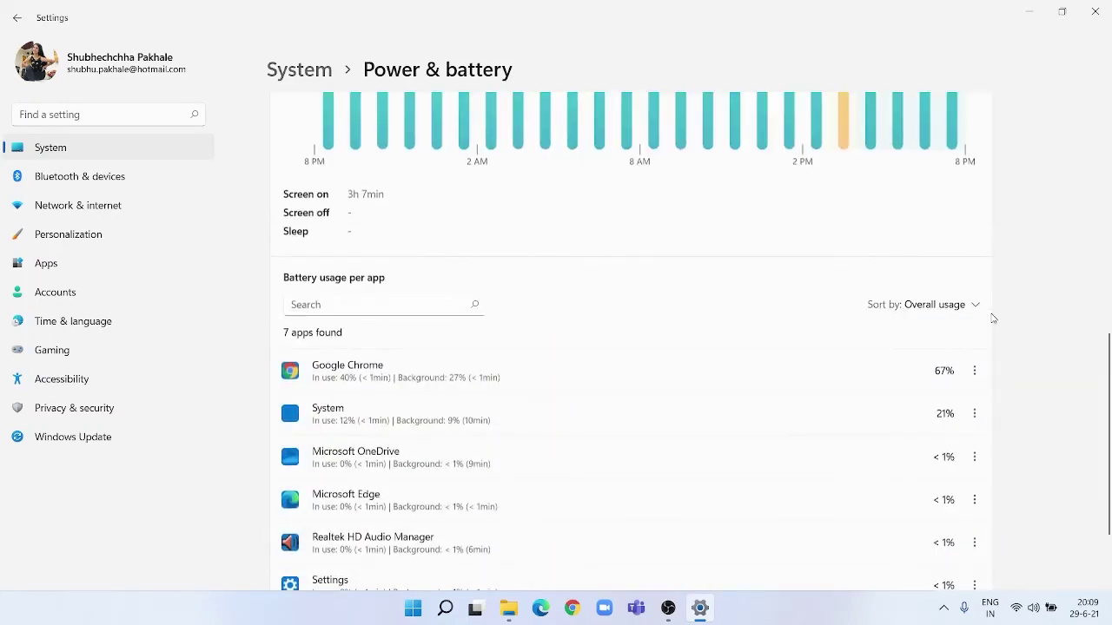
scroll(992, 318, up, 1)
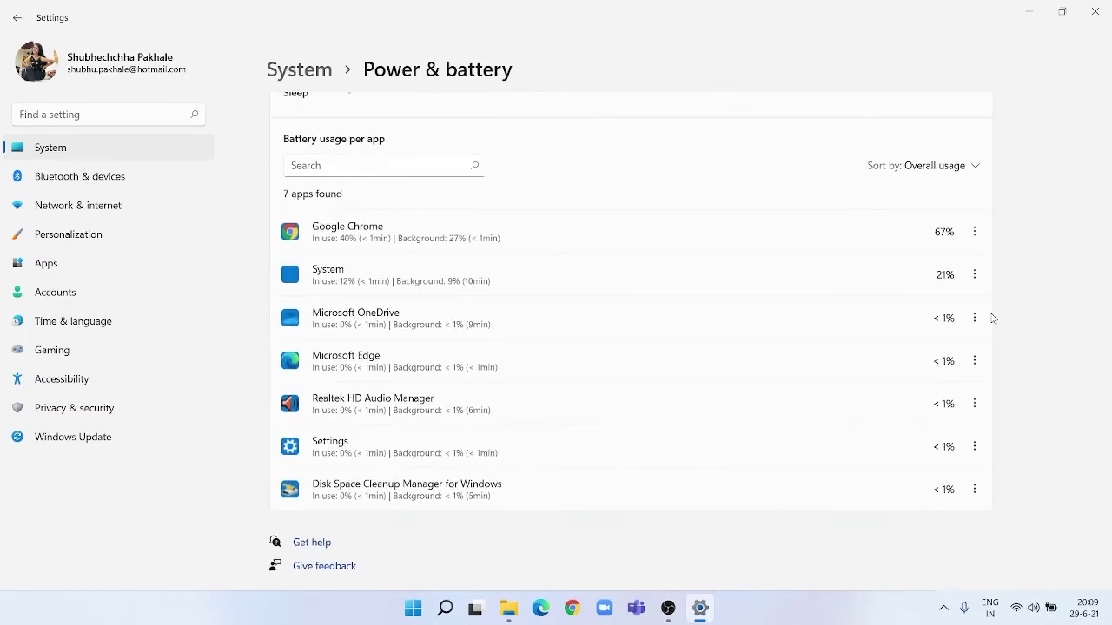
scroll(993, 318, up, 2)
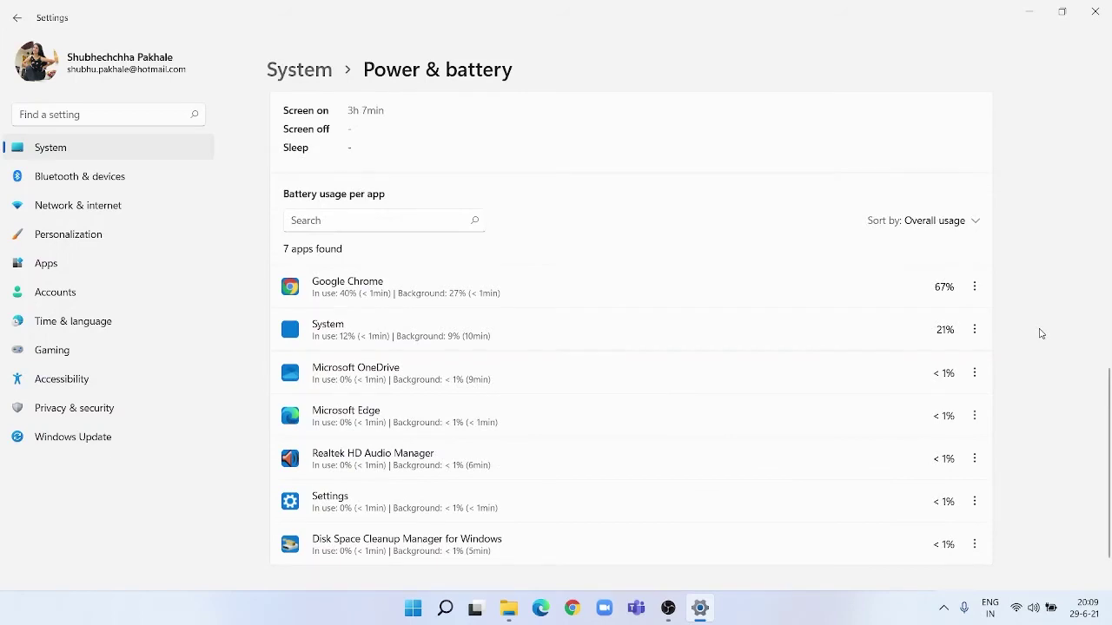
scroll(1041, 332, up, 1)
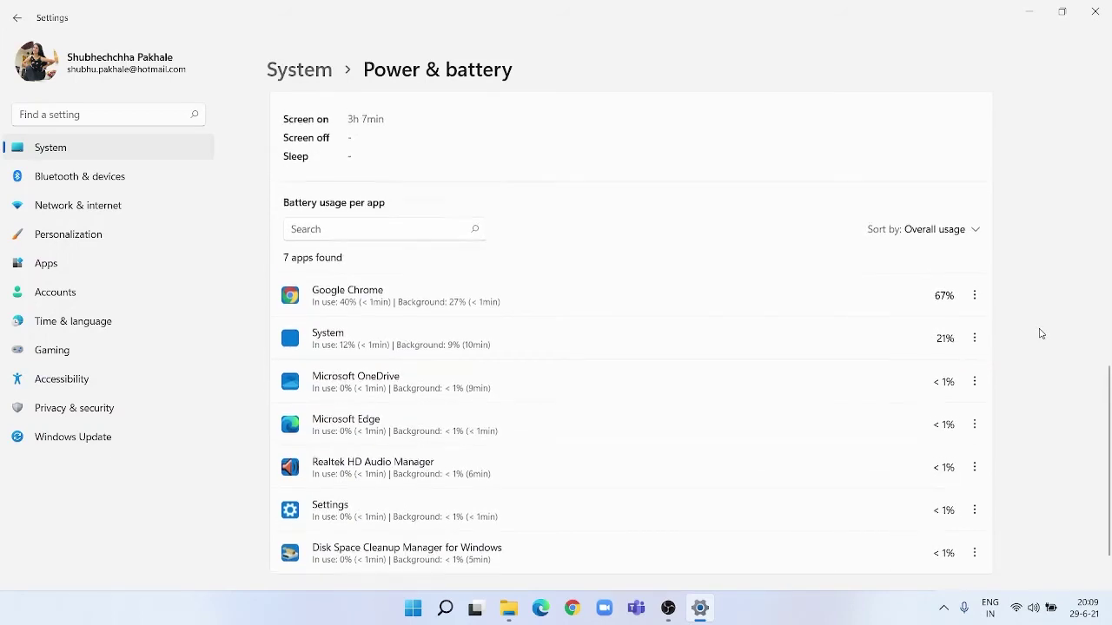
scroll(1041, 333, up, 5)
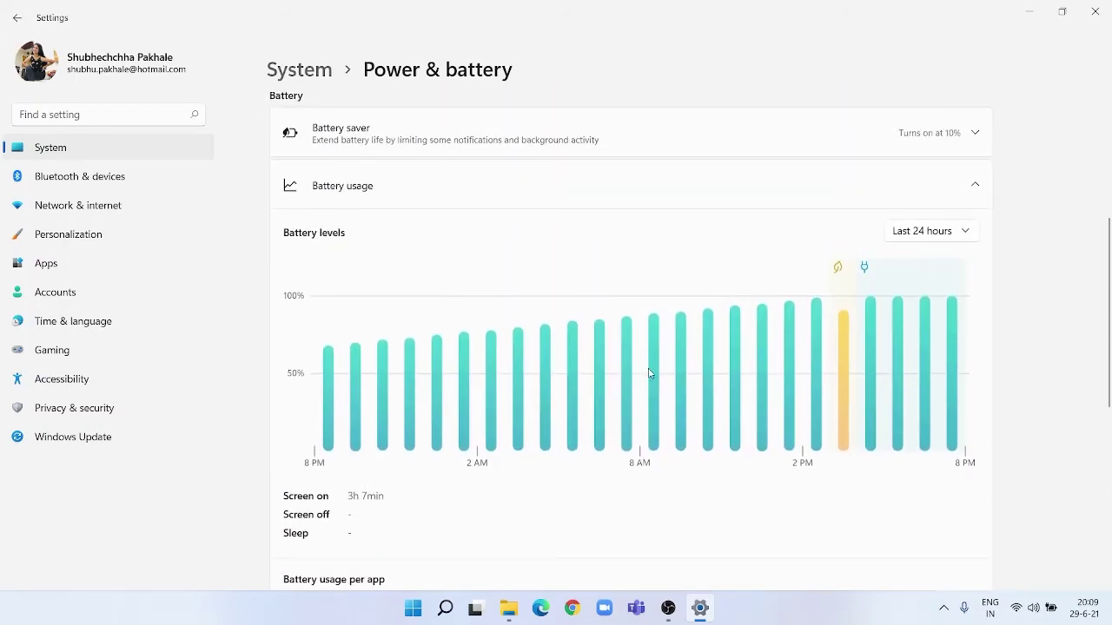
mouse_move(952, 352)
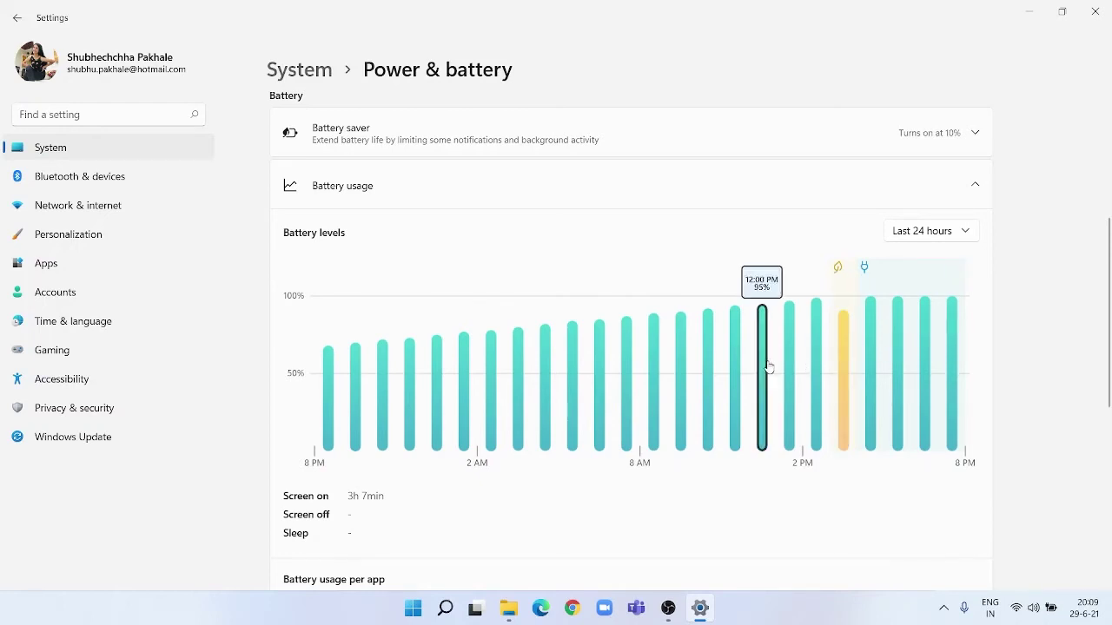
scroll(1099, 333, up, 4)
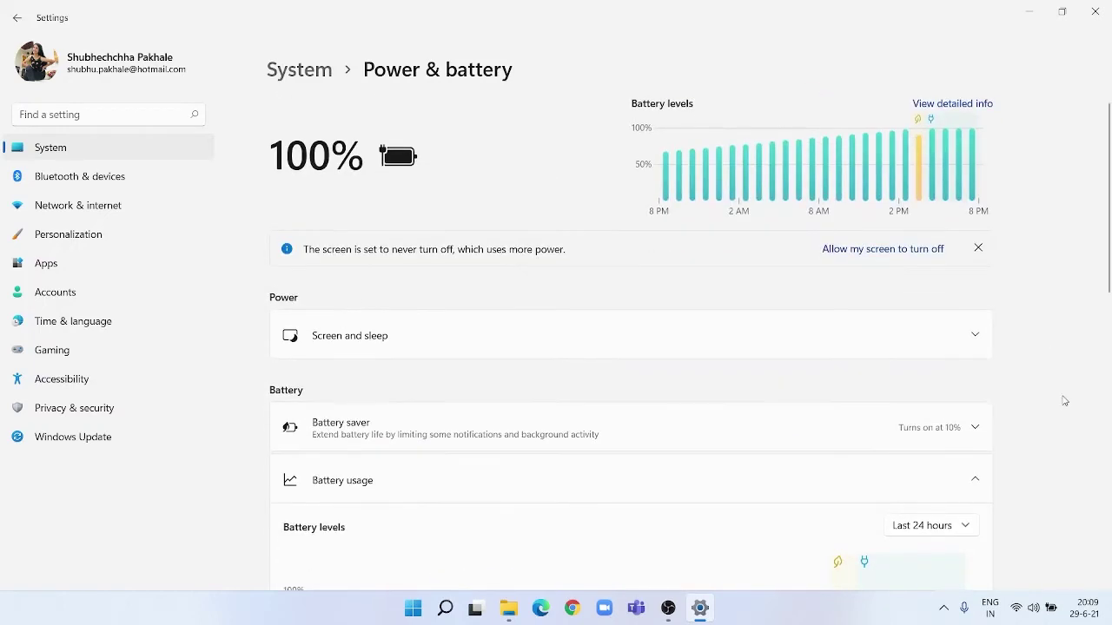
scroll(1012, 386, down, 3)
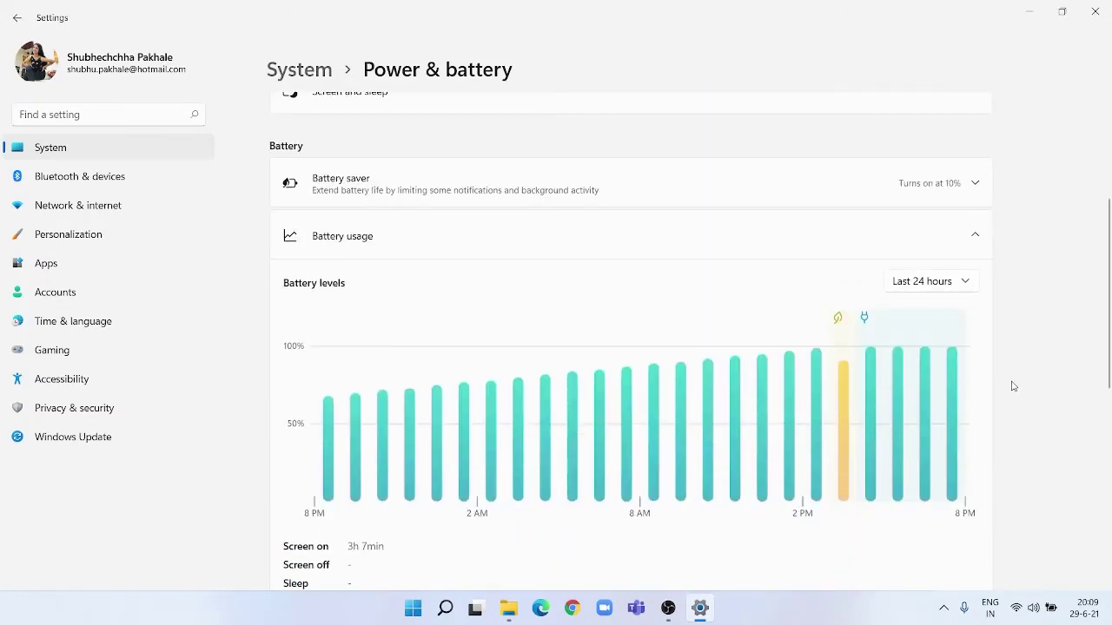
scroll(1012, 385, up, 1)
scroll(1012, 386, down, 1)
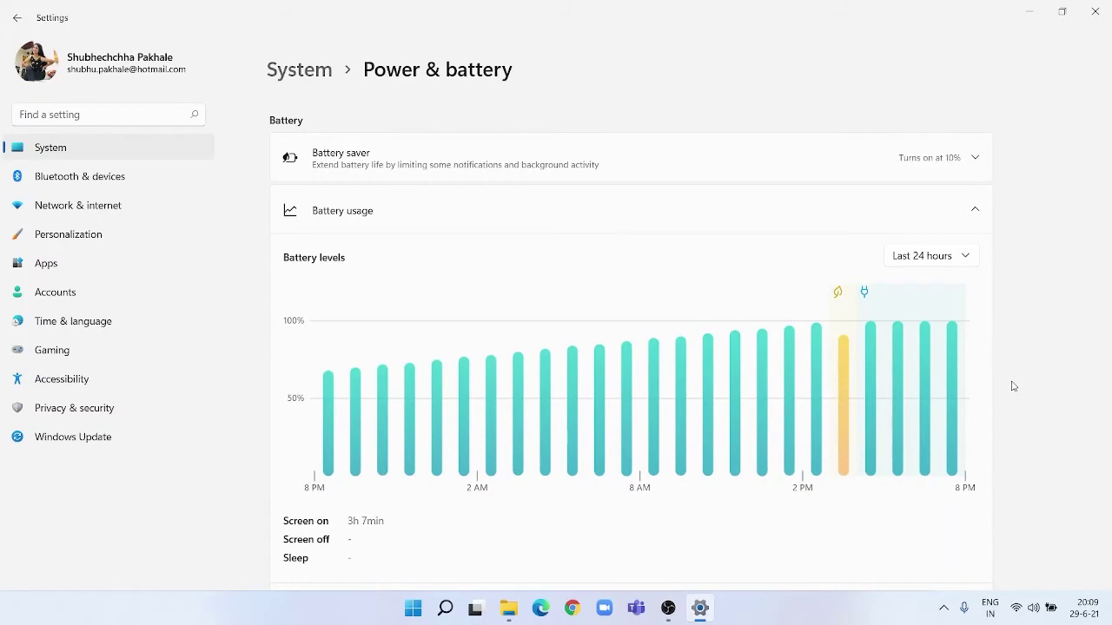
scroll(1012, 386, up, 4)
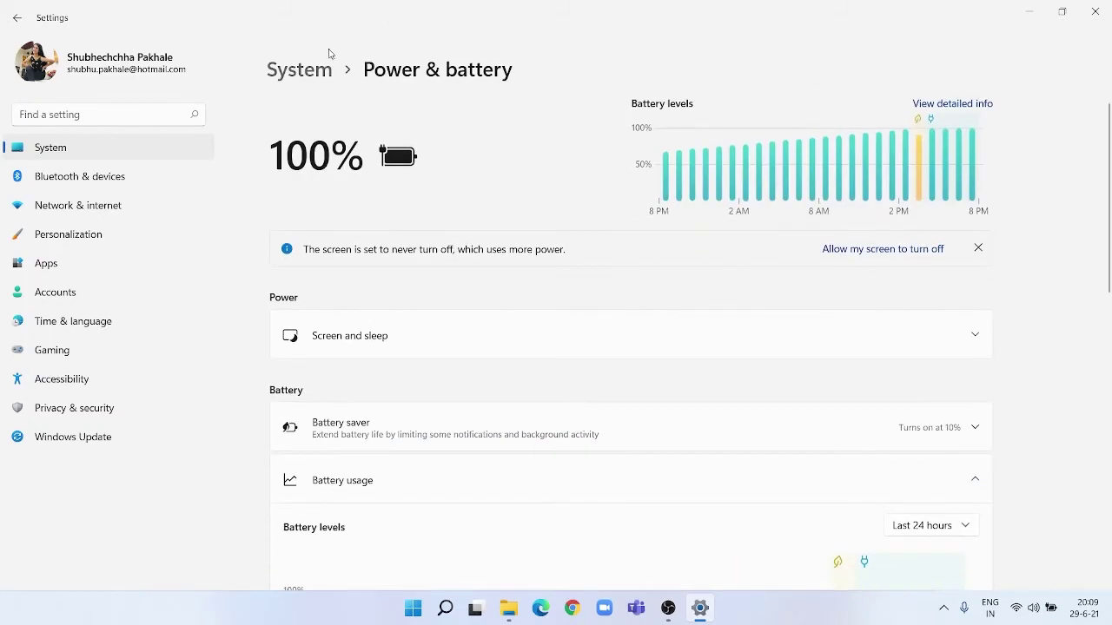
Return to System, open Nearby sharing (still Off), then go back to the System overview.
click(301, 73)
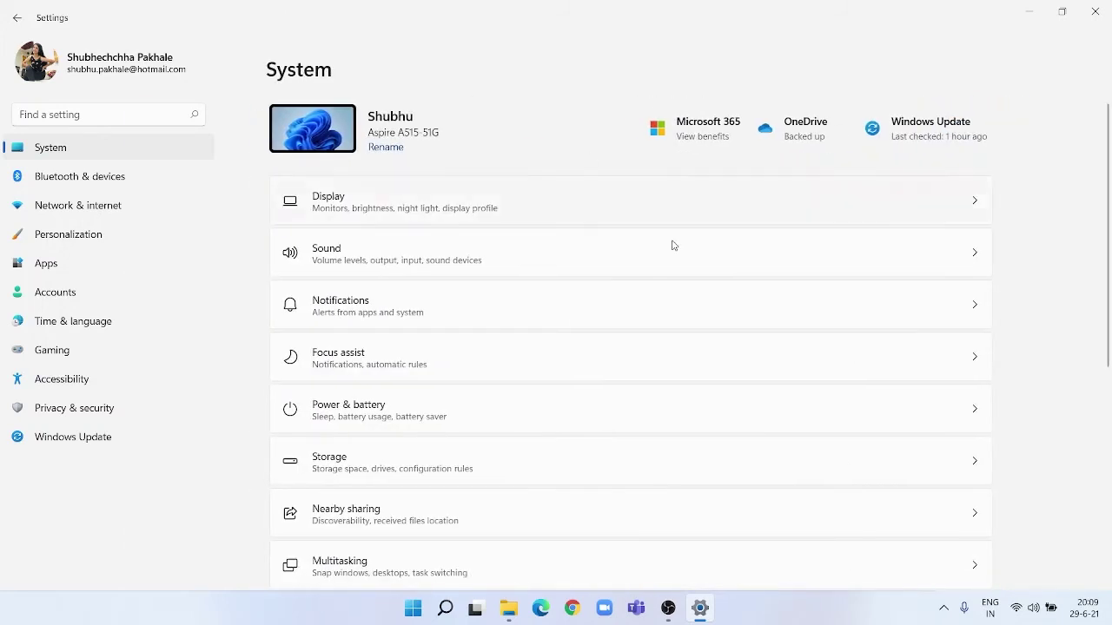
scroll(692, 290, down, 4)
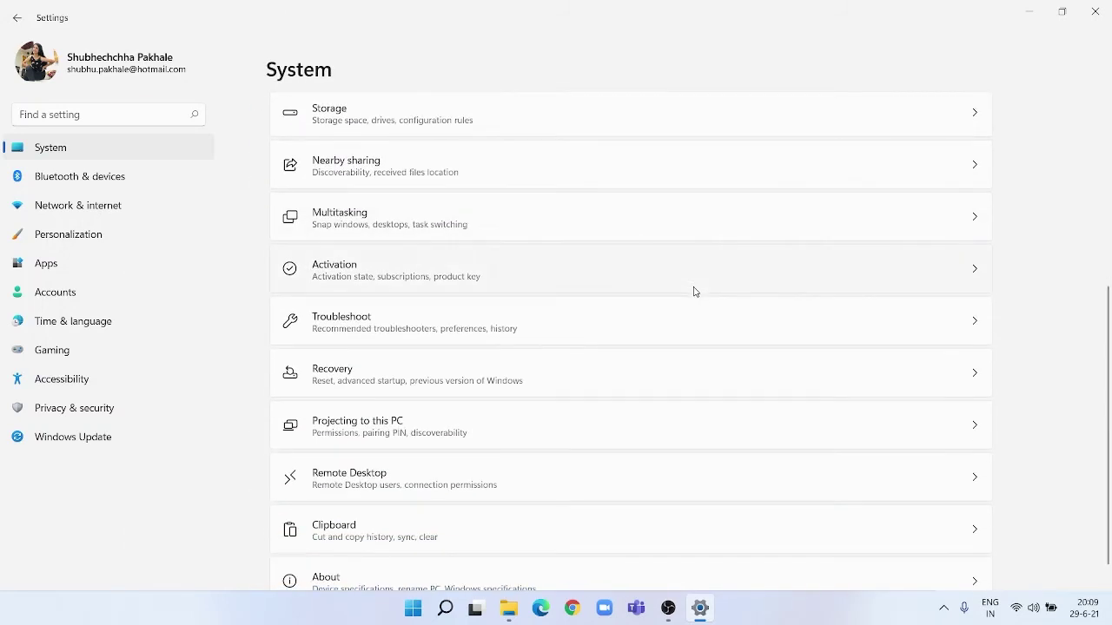
scroll(693, 291, down, 1)
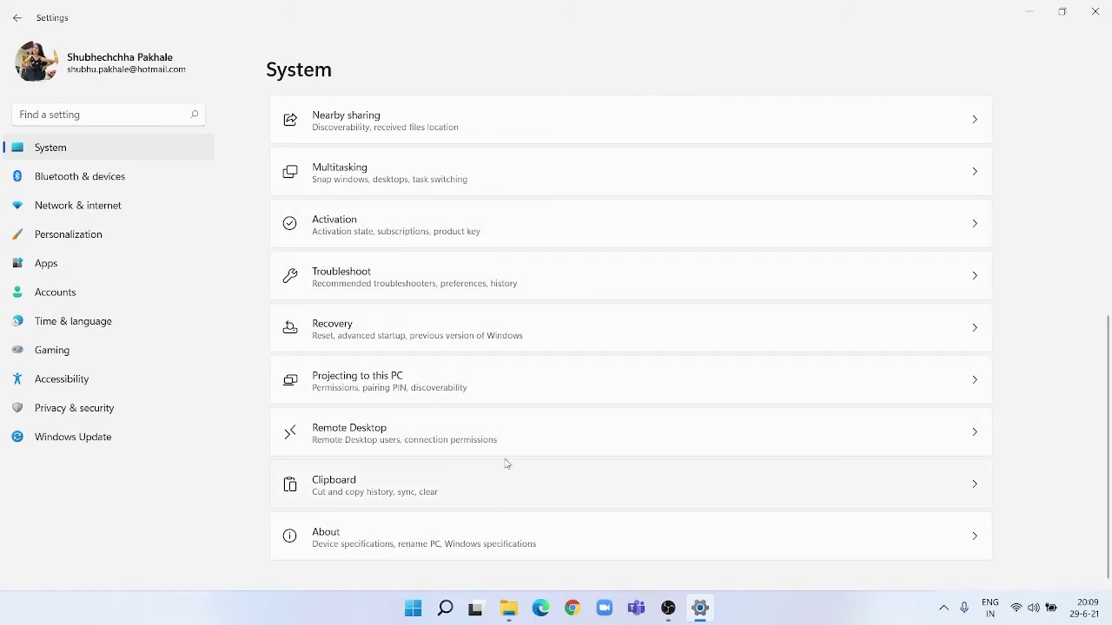
scroll(551, 258, up, 1)
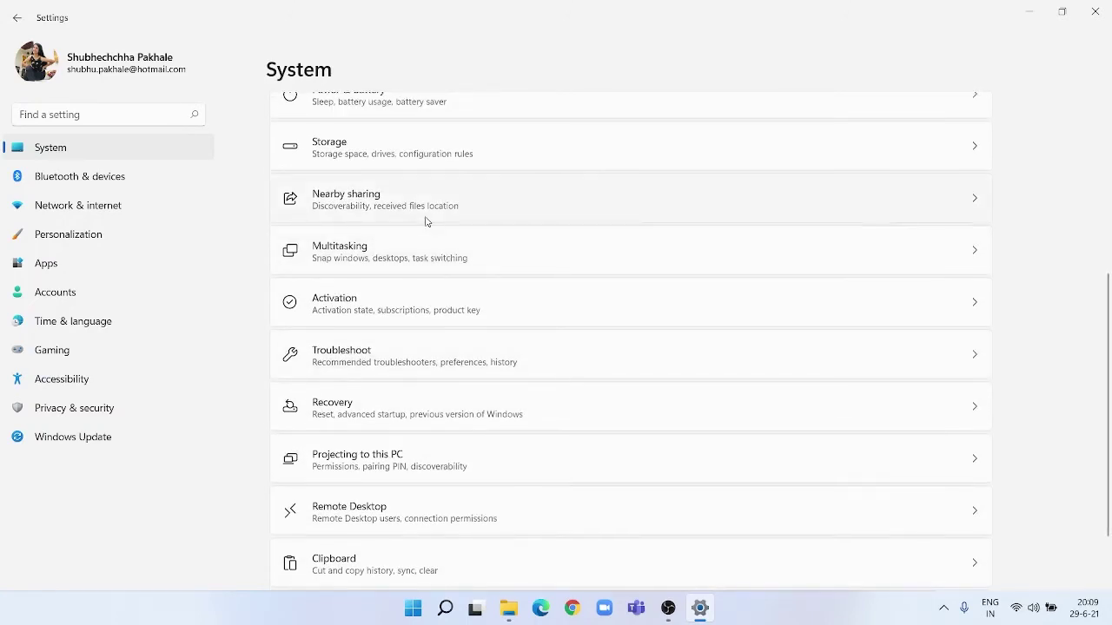
click(426, 219)
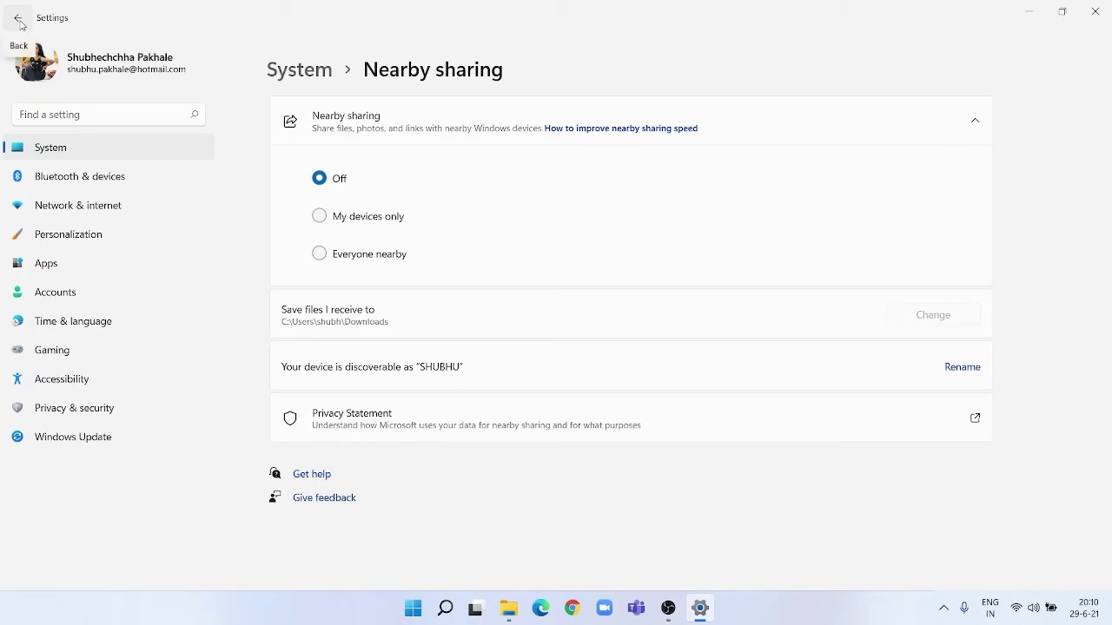
click(19, 19)
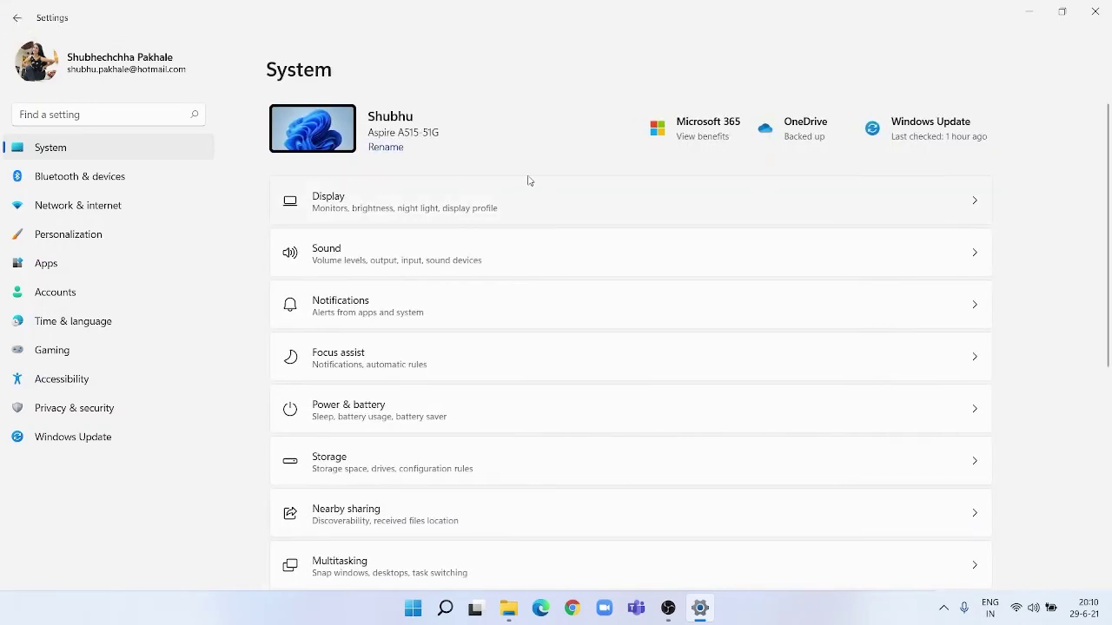
Browse the Bluetooth & devices and Network & internet pages, then move to Personalization.
scroll(528, 180, down, 3)
scroll(529, 180, down, 2)
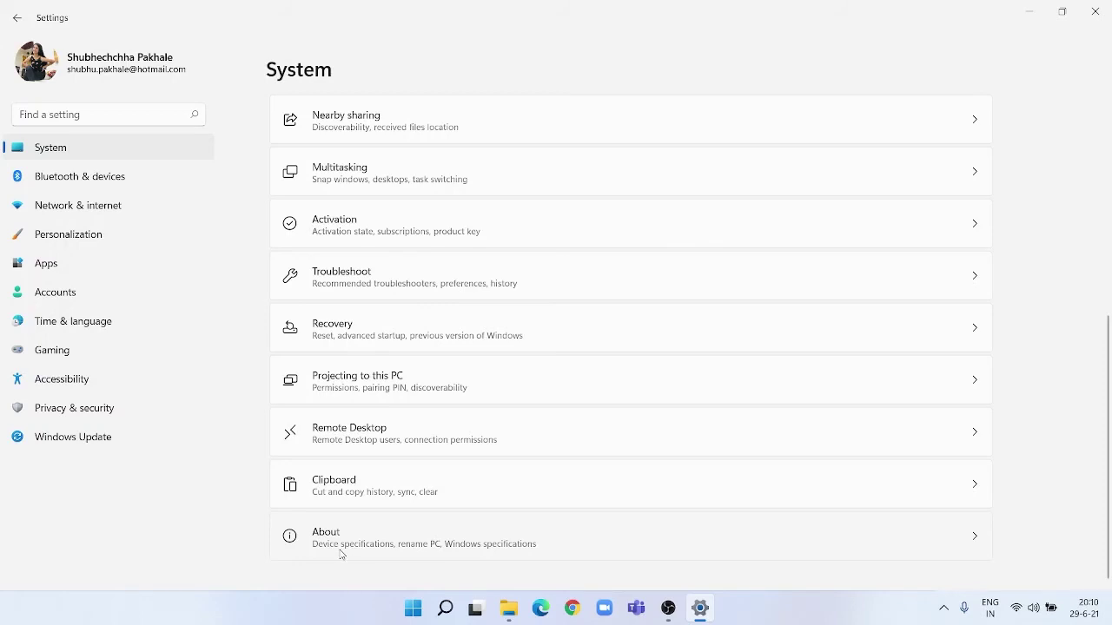
click(170, 190)
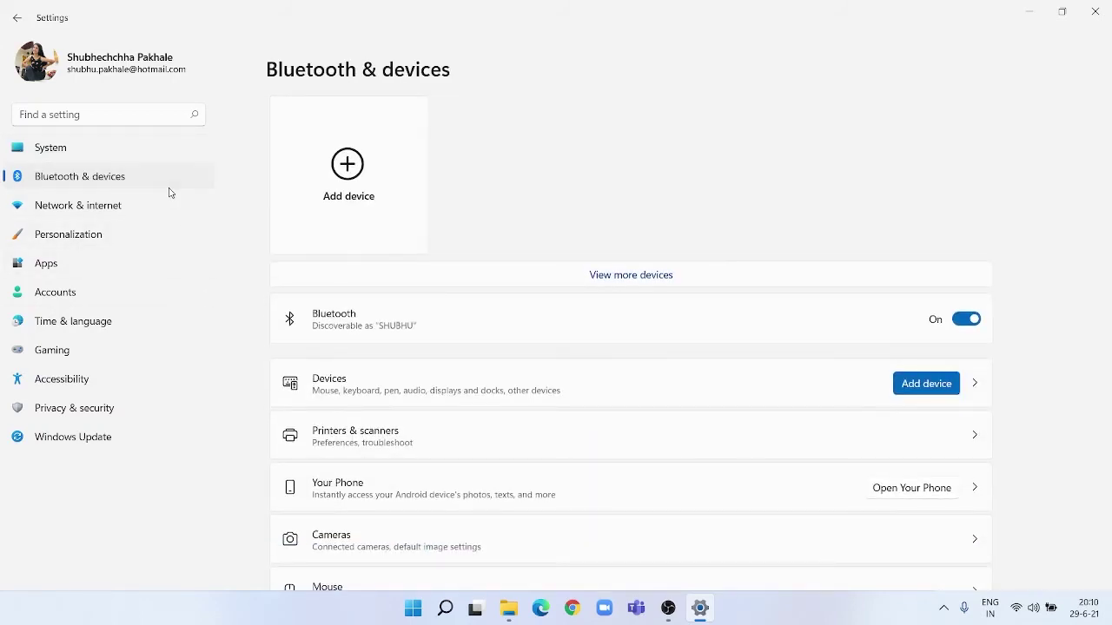
click(143, 213)
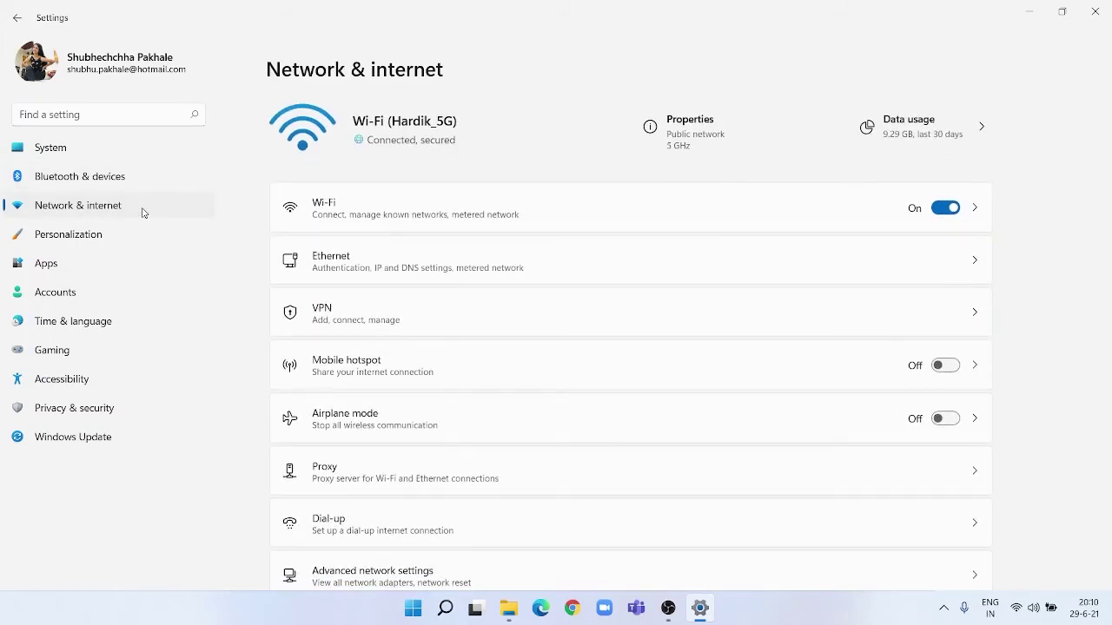
scroll(414, 335, down, 2)
scroll(414, 335, up, 2)
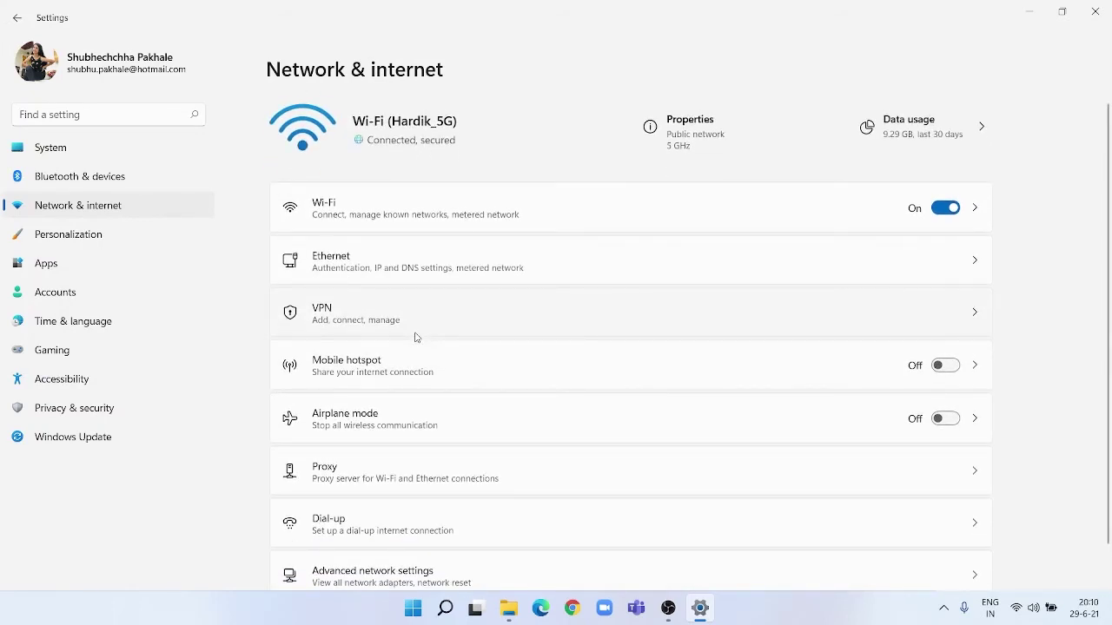
click(89, 245)
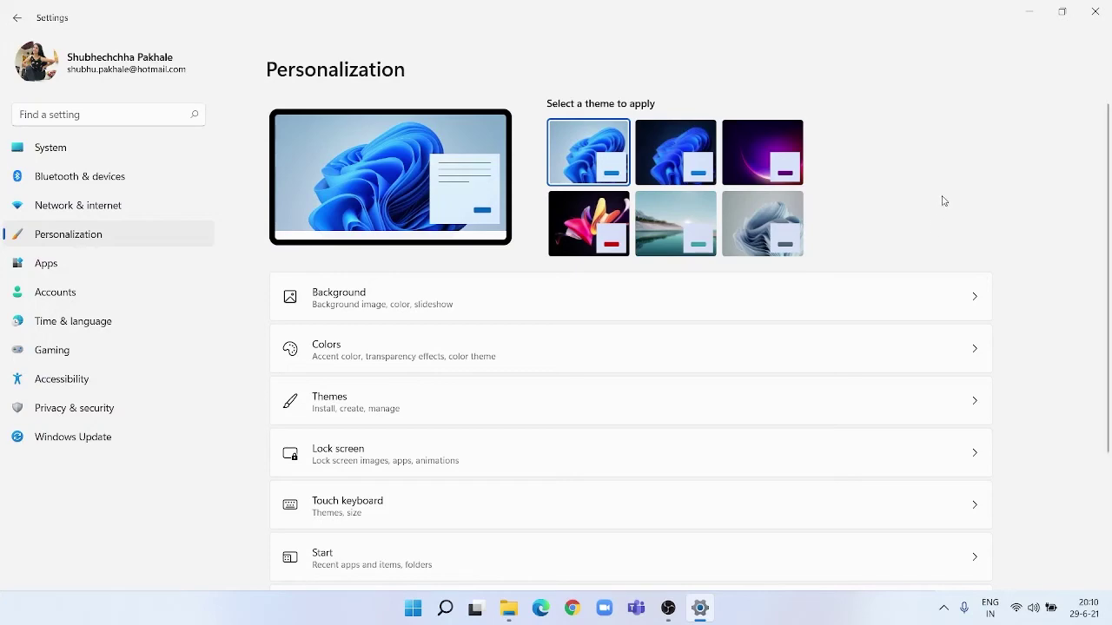
scroll(961, 161, down, 3)
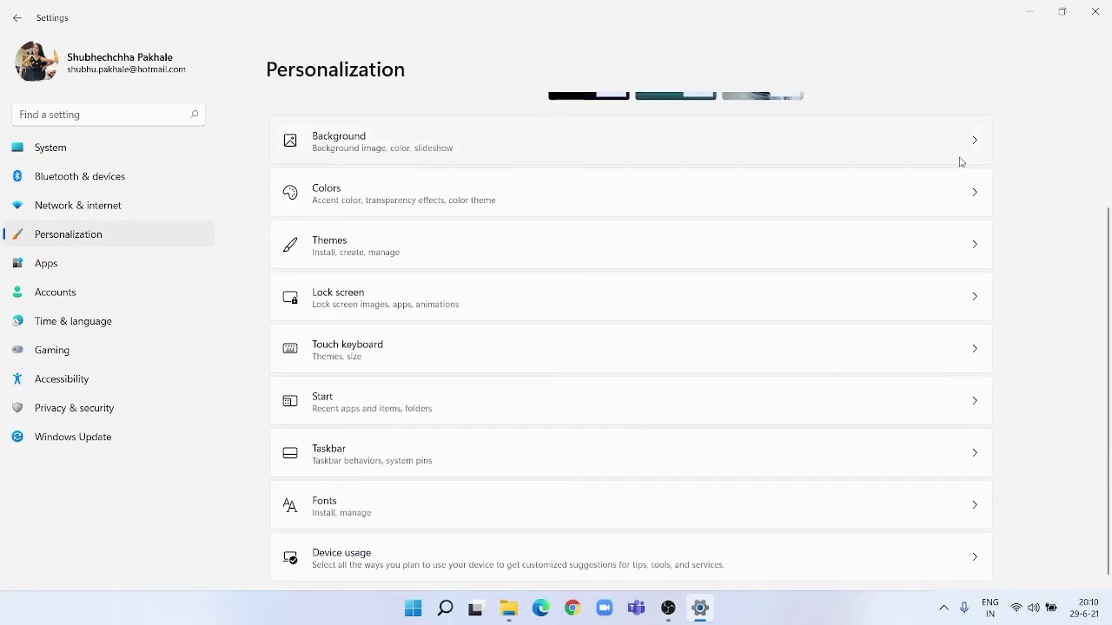
scroll(961, 162, down, 1)
scroll(961, 162, up, 3)
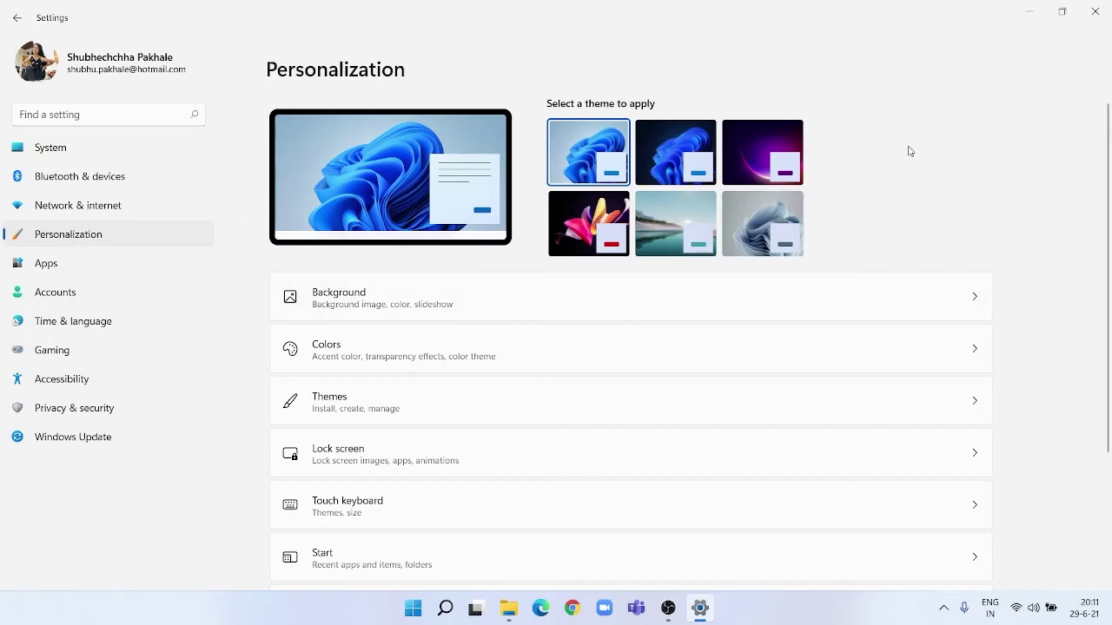
Restore the Settings window from full screen and apply the dark Windows theme.
double_click(864, 11)
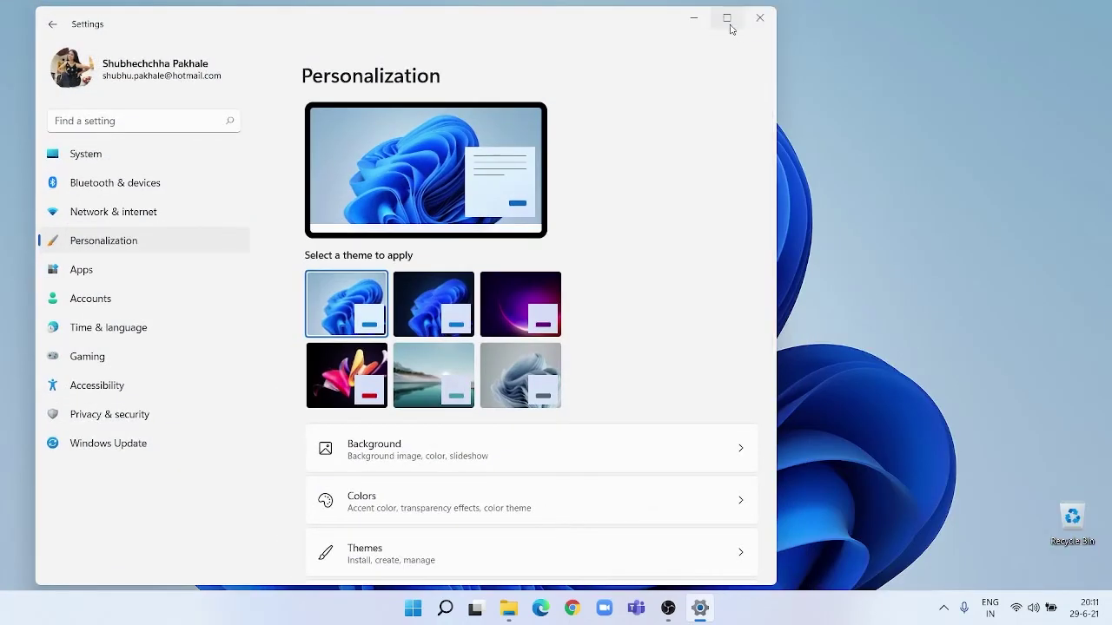
mouse_move(727, 18)
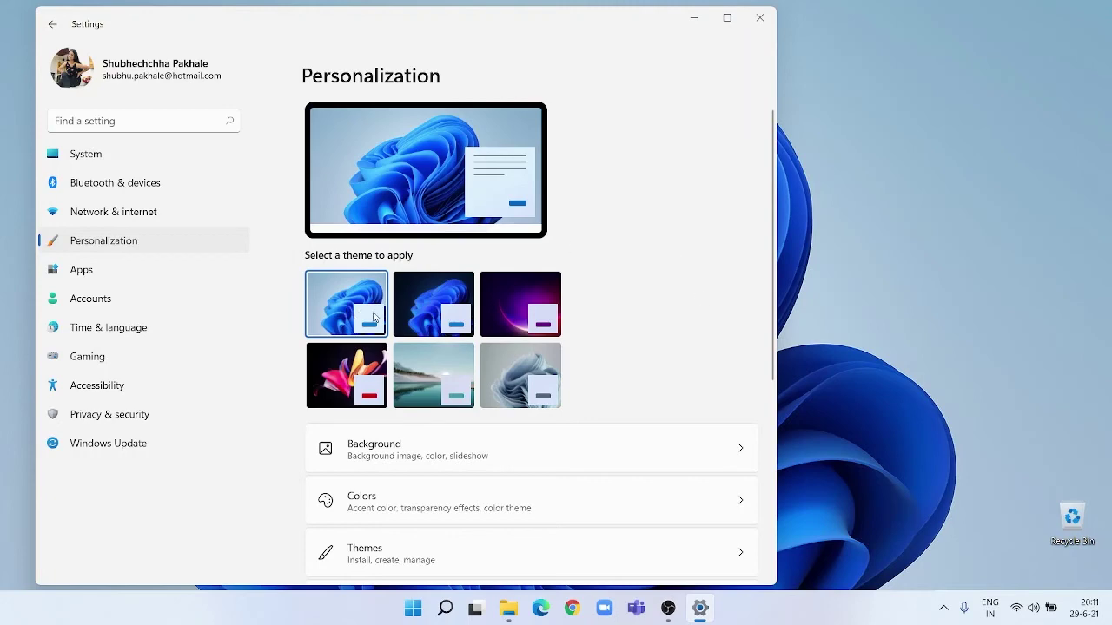
click(417, 311)
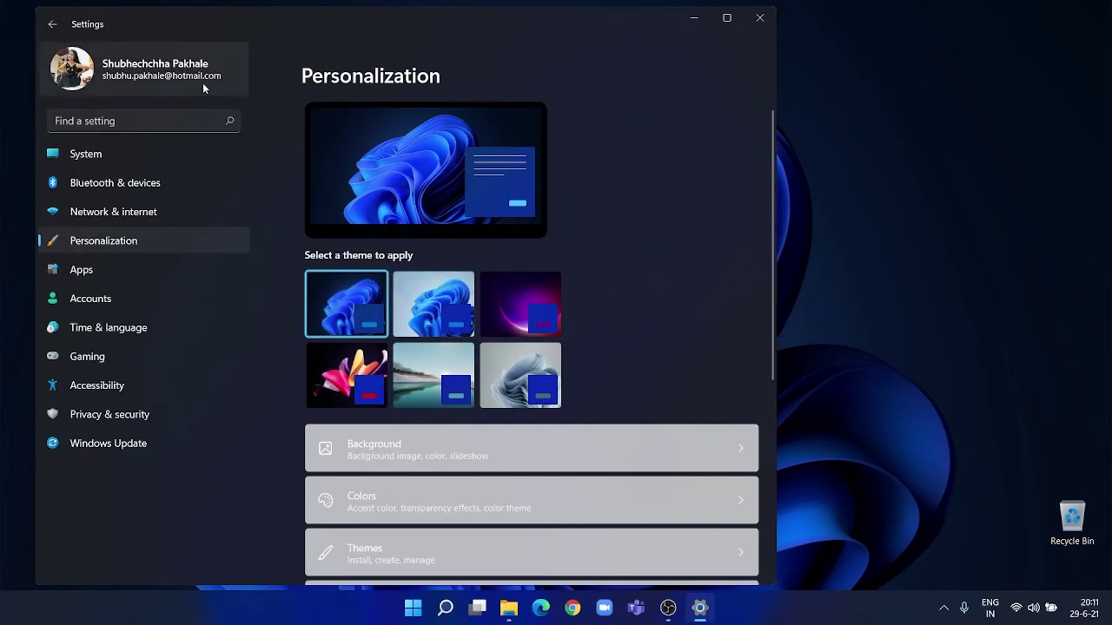
Visit Network & internet, return to Personalization, and switch back to the light theme.
click(52, 24)
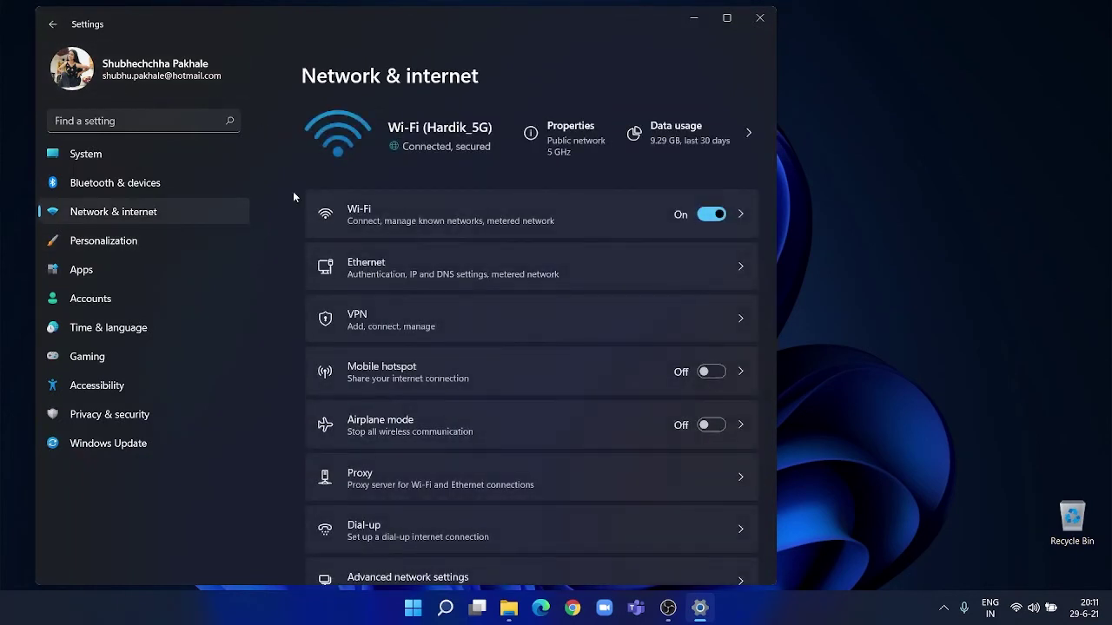
click(72, 242)
scroll(700, 283, down, 4)
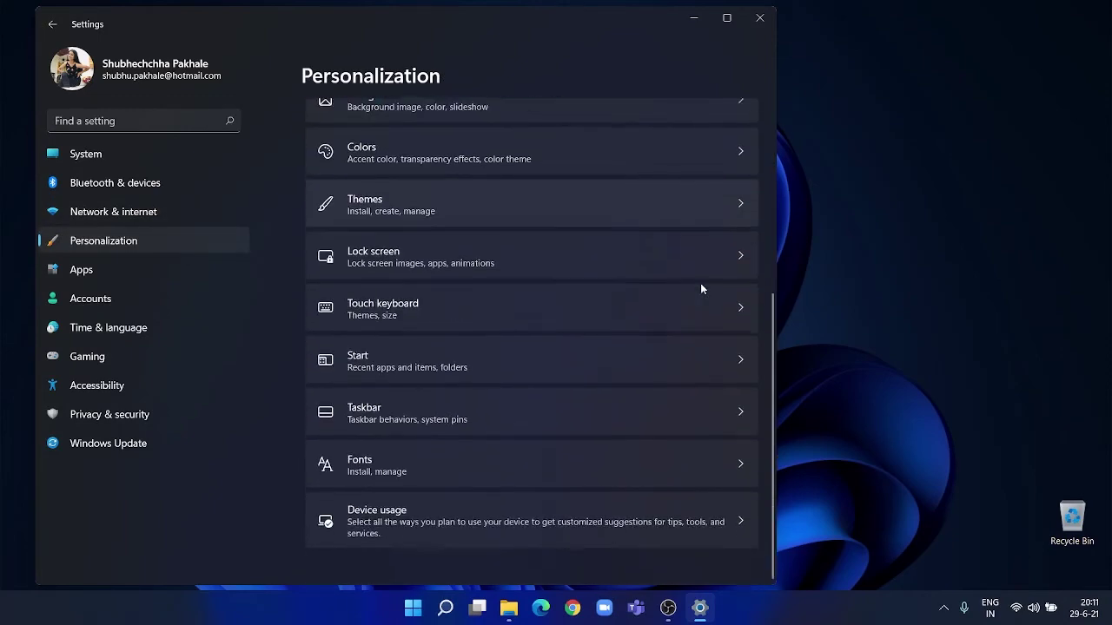
scroll(700, 283, up, 4)
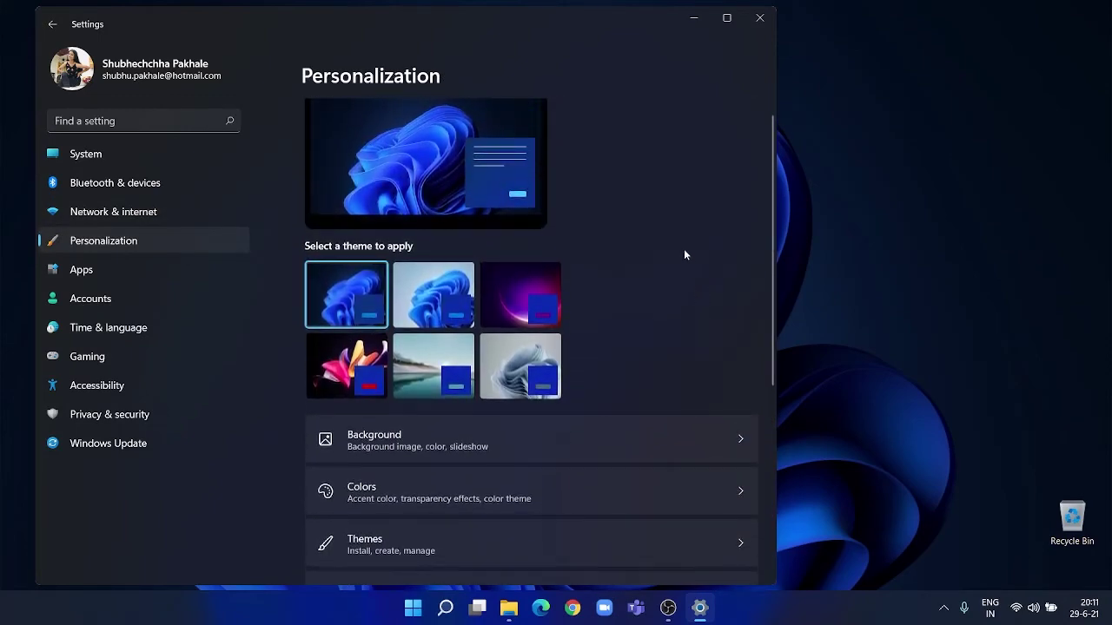
click(434, 286)
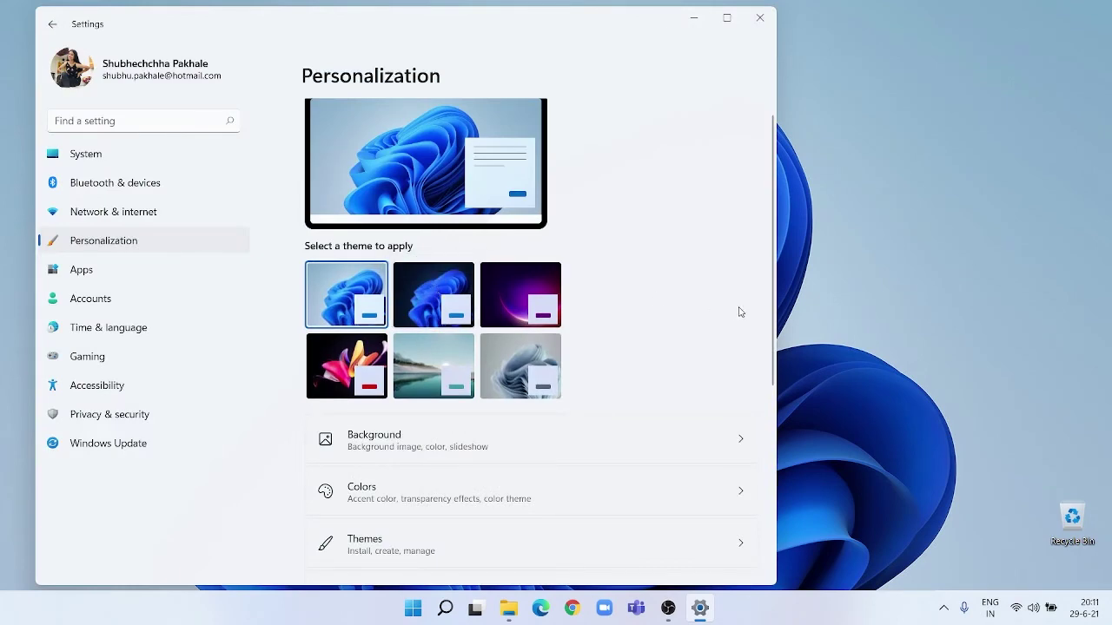
scroll(739, 312, down, 5)
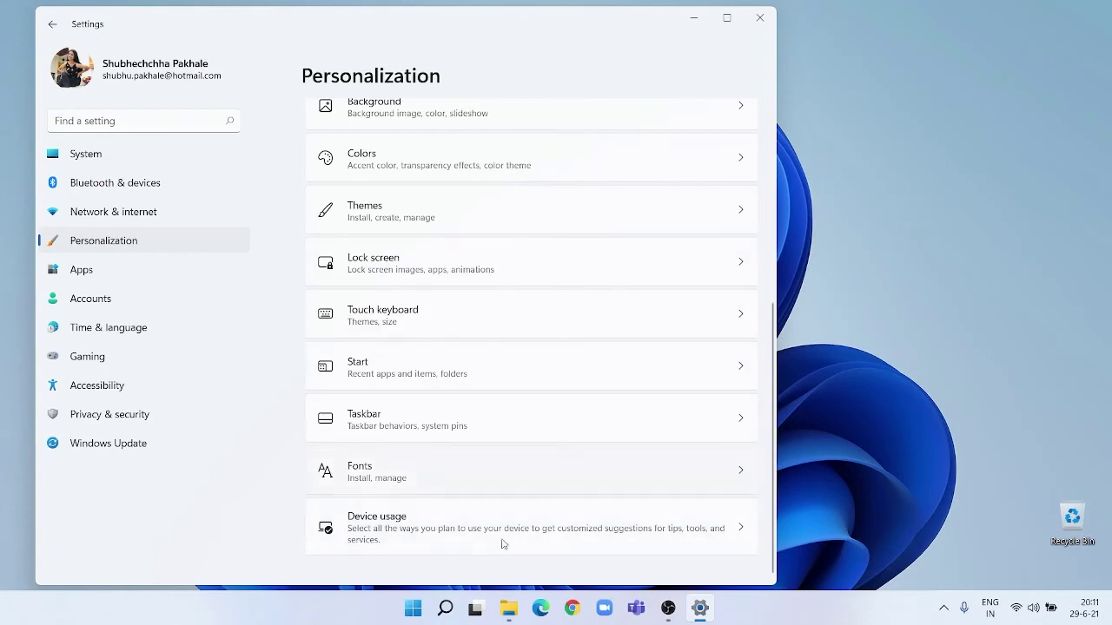
scroll(534, 377, up, 1)
scroll(534, 377, down, 1)
Open Taskbar settings, expand Taskbar behaviors, and turn Widgets on.
click(480, 427)
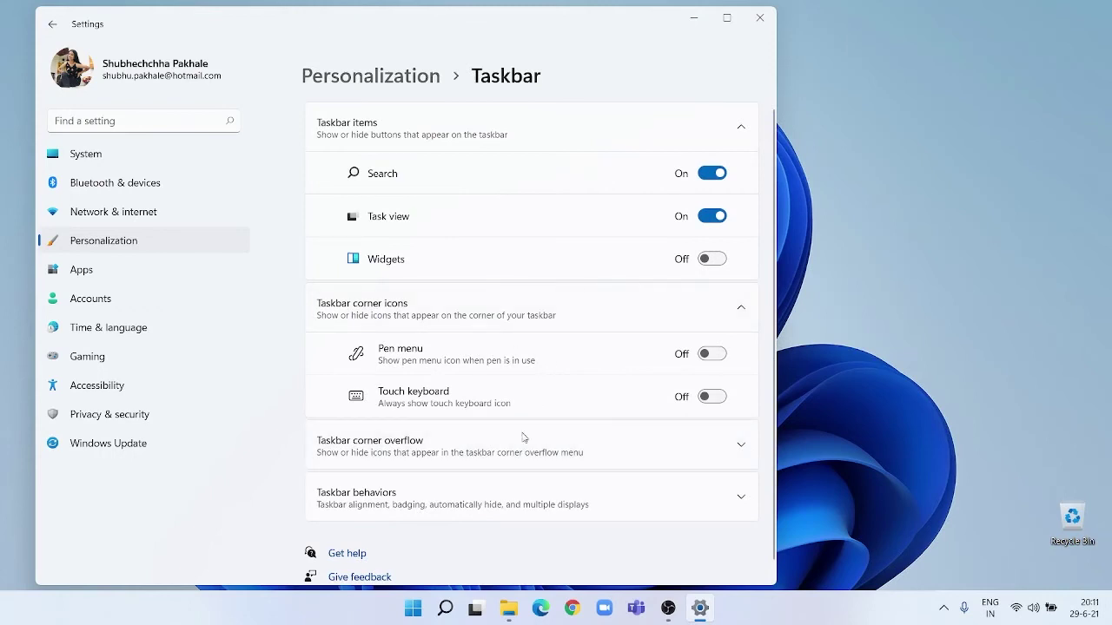
click(489, 502)
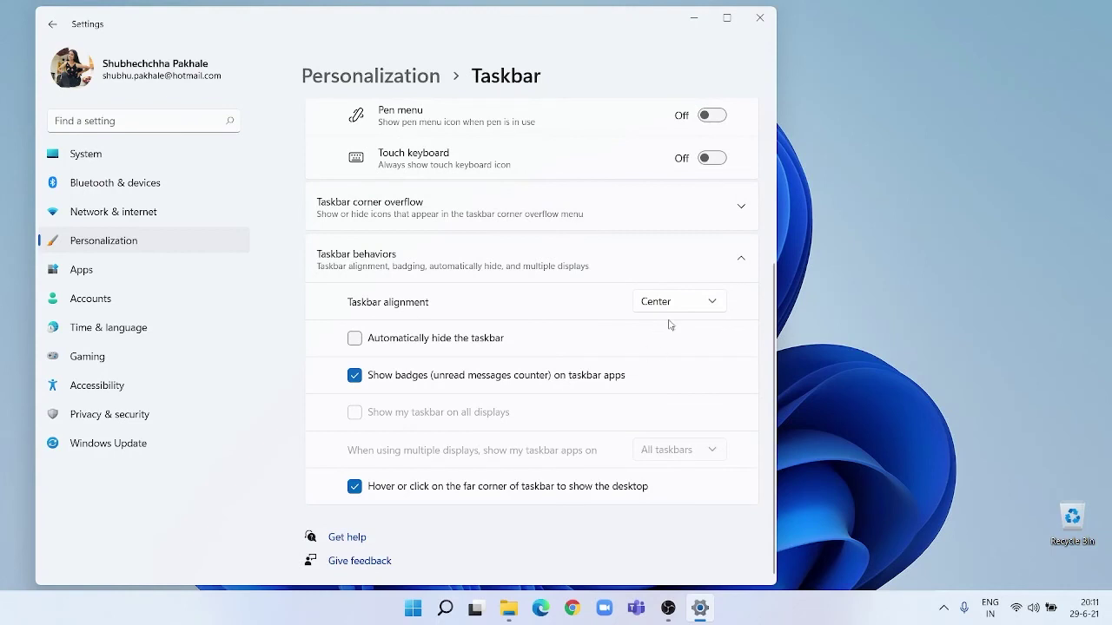
scroll(484, 374, up, 2)
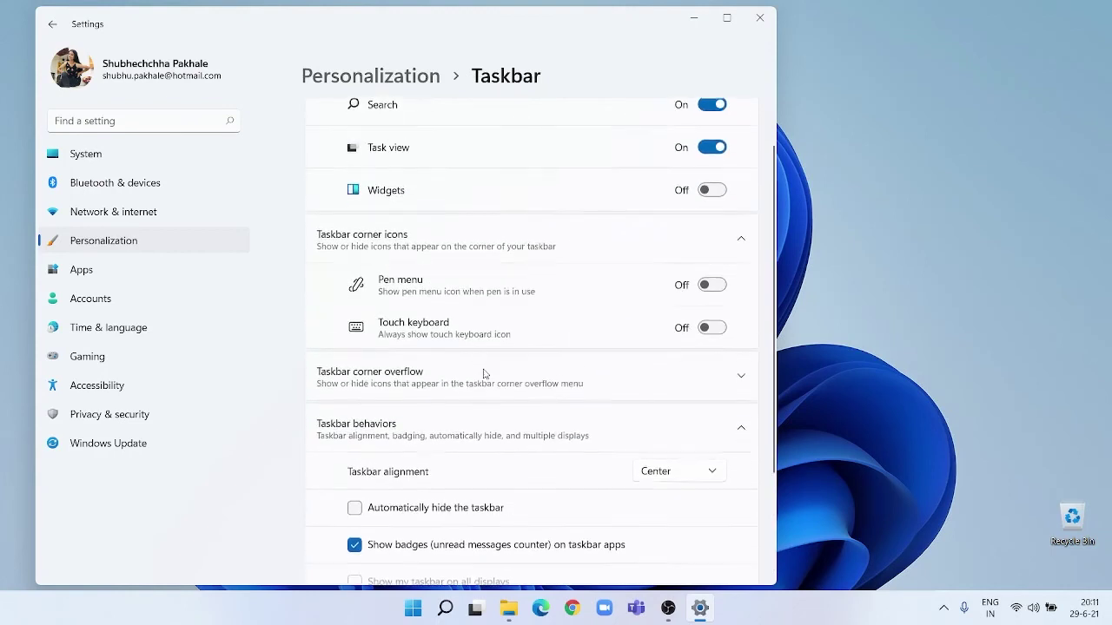
scroll(484, 373, down, 1)
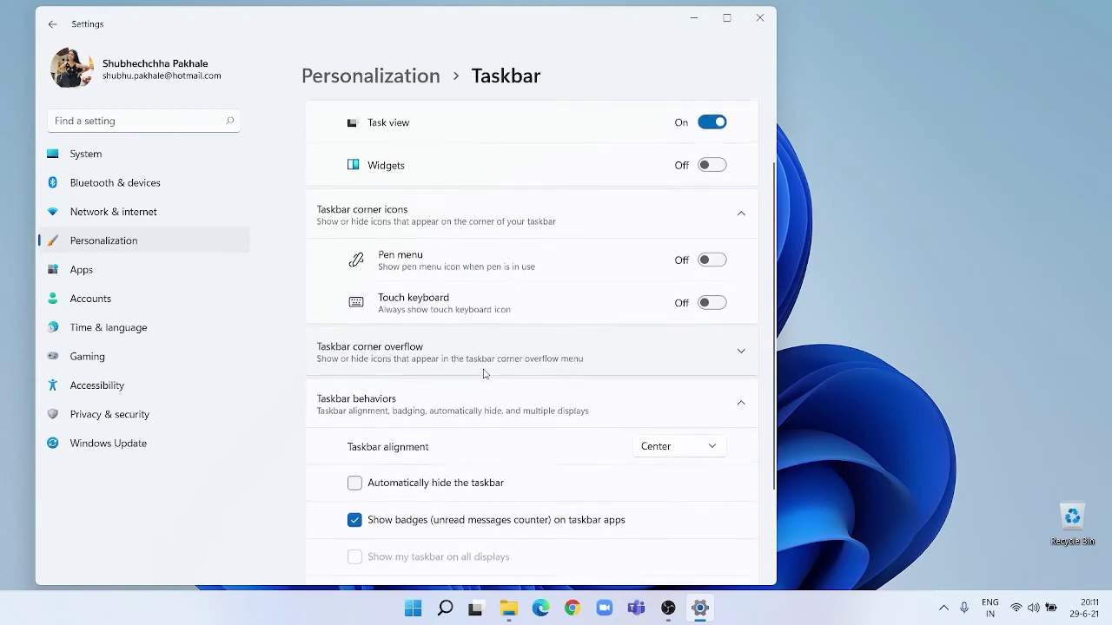
scroll(484, 372, up, 2)
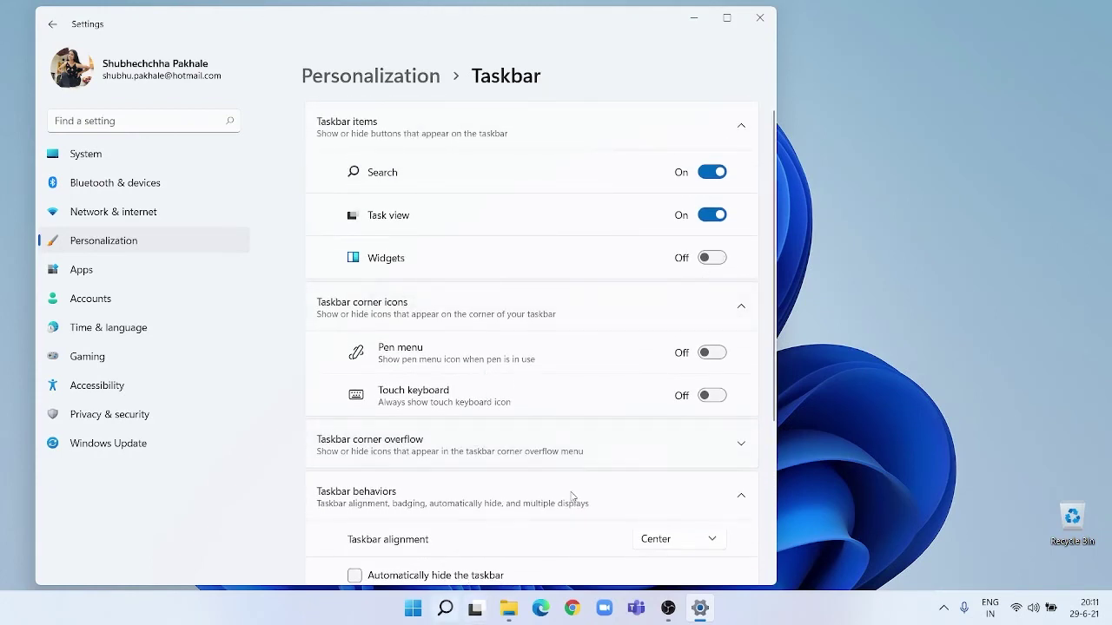
click(712, 257)
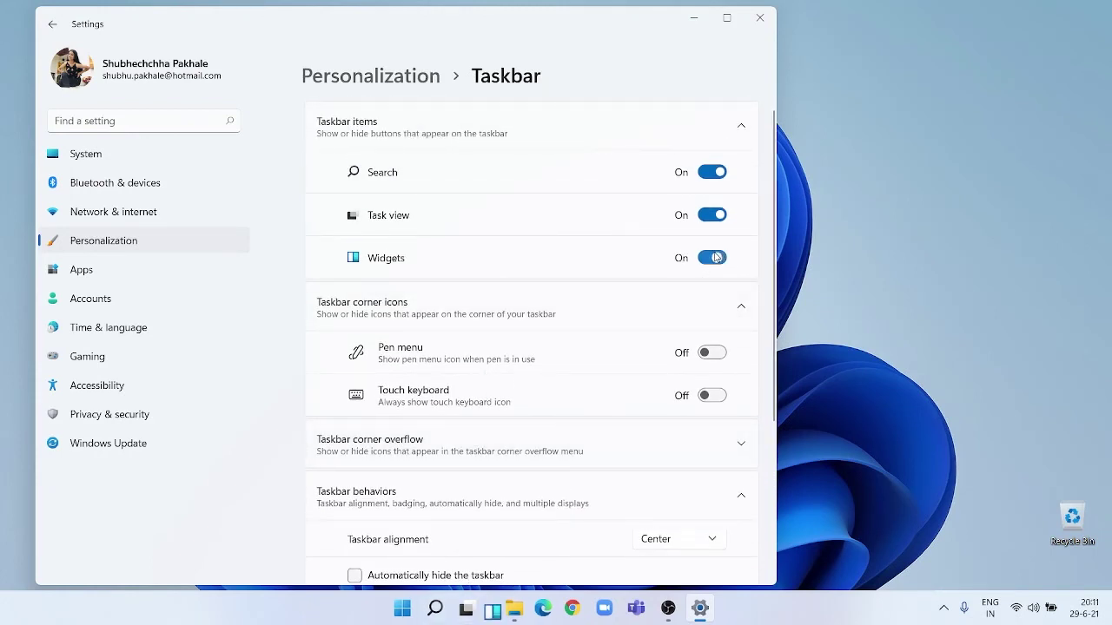
Set Taskbar alignment to Left, then return it to Center.
scroll(582, 441, down, 3)
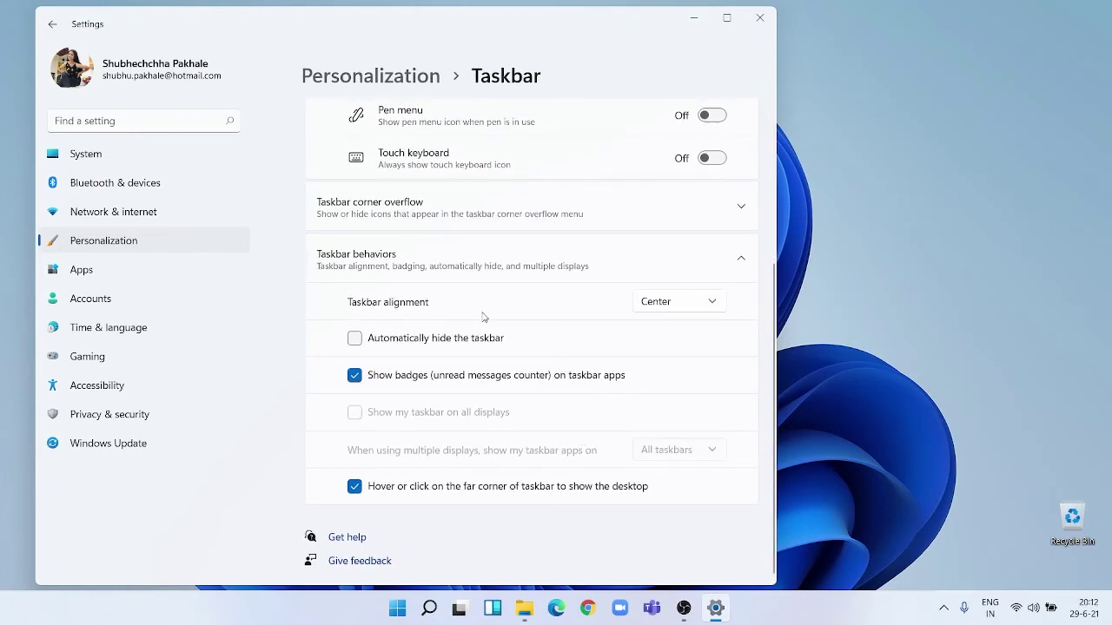
click(689, 311)
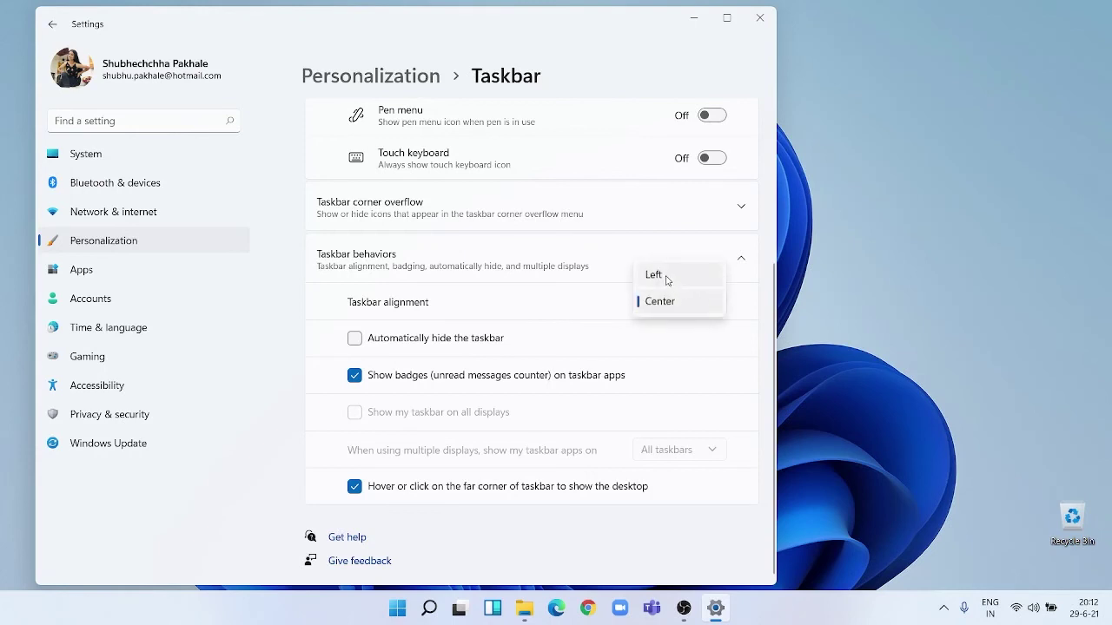
click(666, 278)
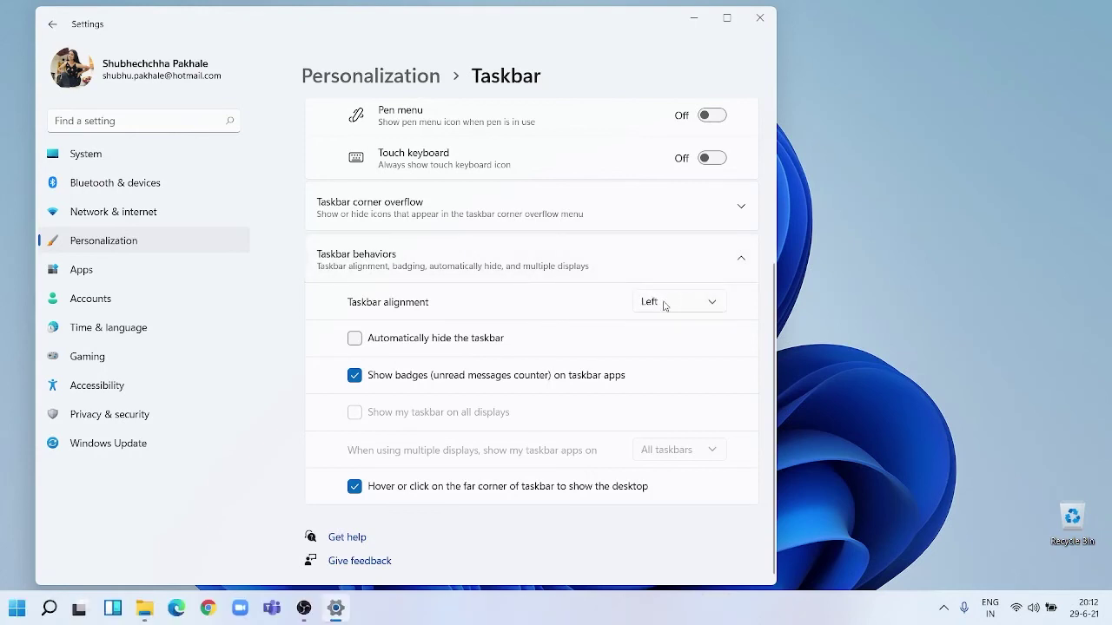
click(663, 304)
click(654, 333)
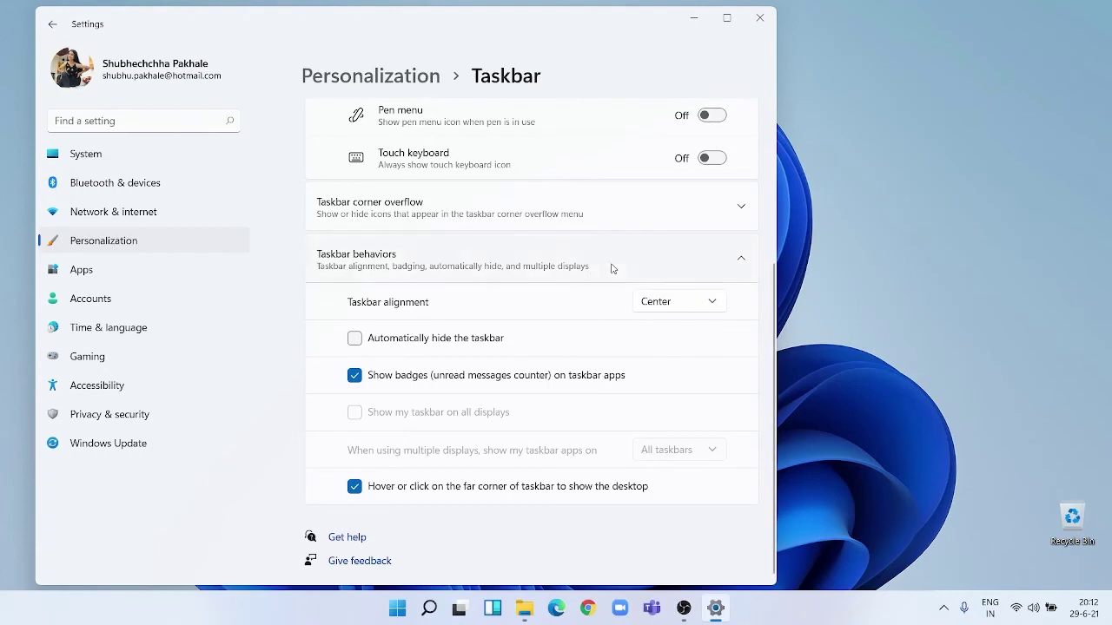
scroll(551, 318, up, 2)
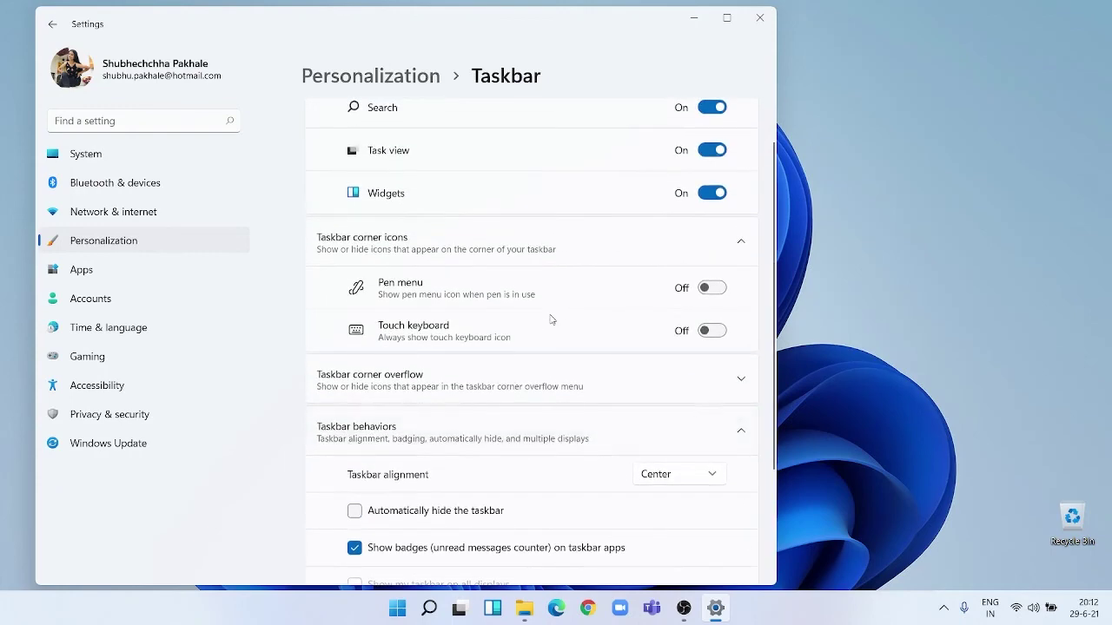
scroll(551, 318, up, 1)
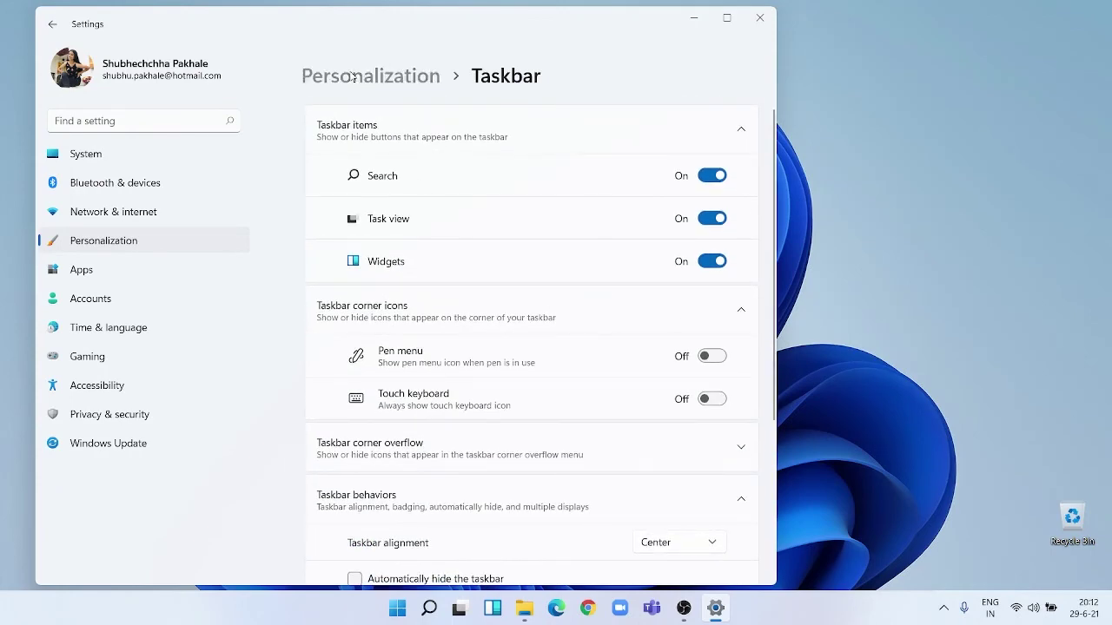
Look through Personalization's Device usage page, then go to the Apps settings.
click(353, 77)
scroll(459, 325, down, 4)
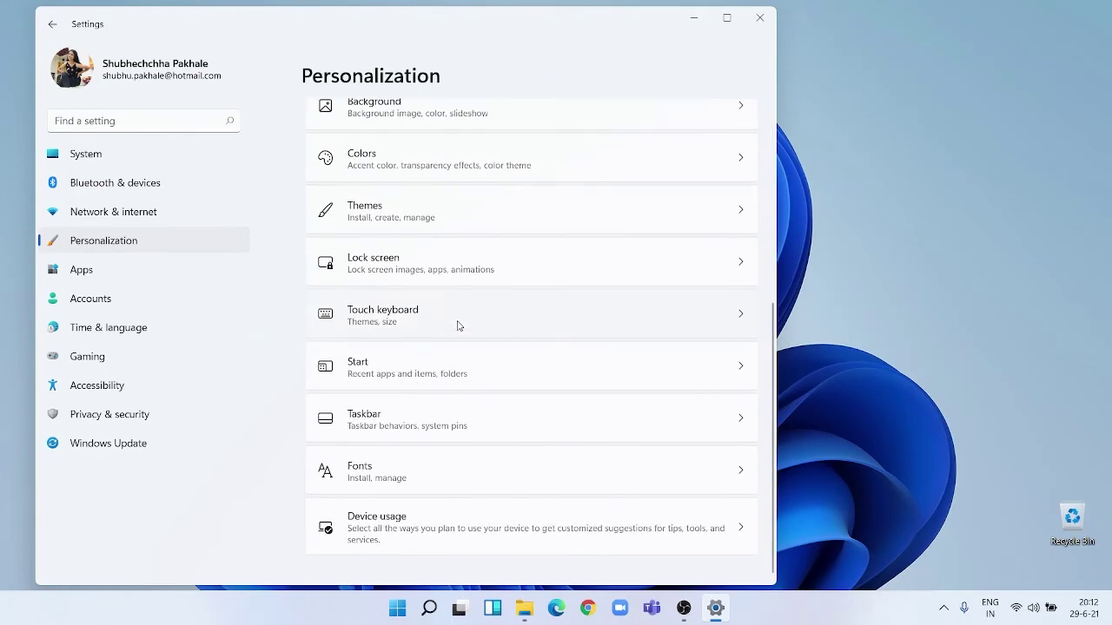
click(416, 531)
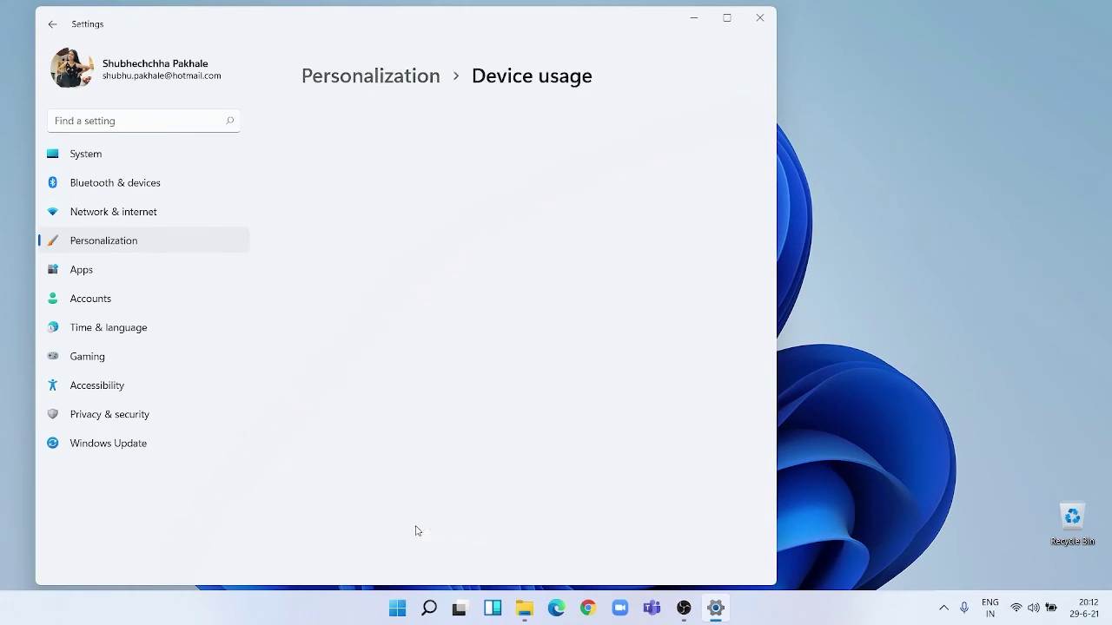
scroll(416, 530, down, 1)
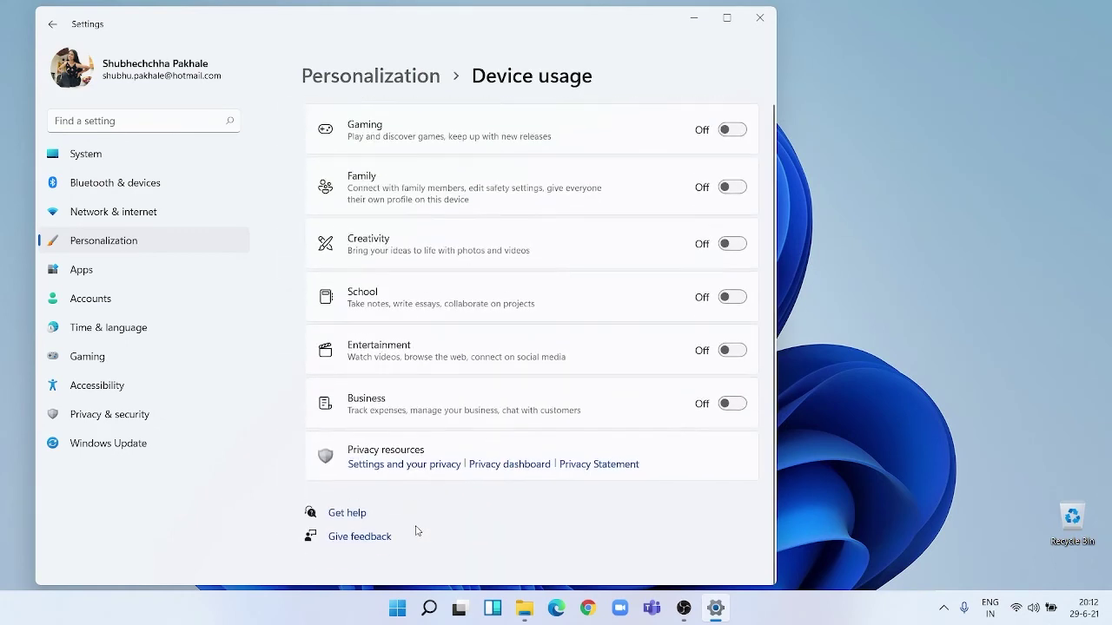
scroll(416, 531, up, 1)
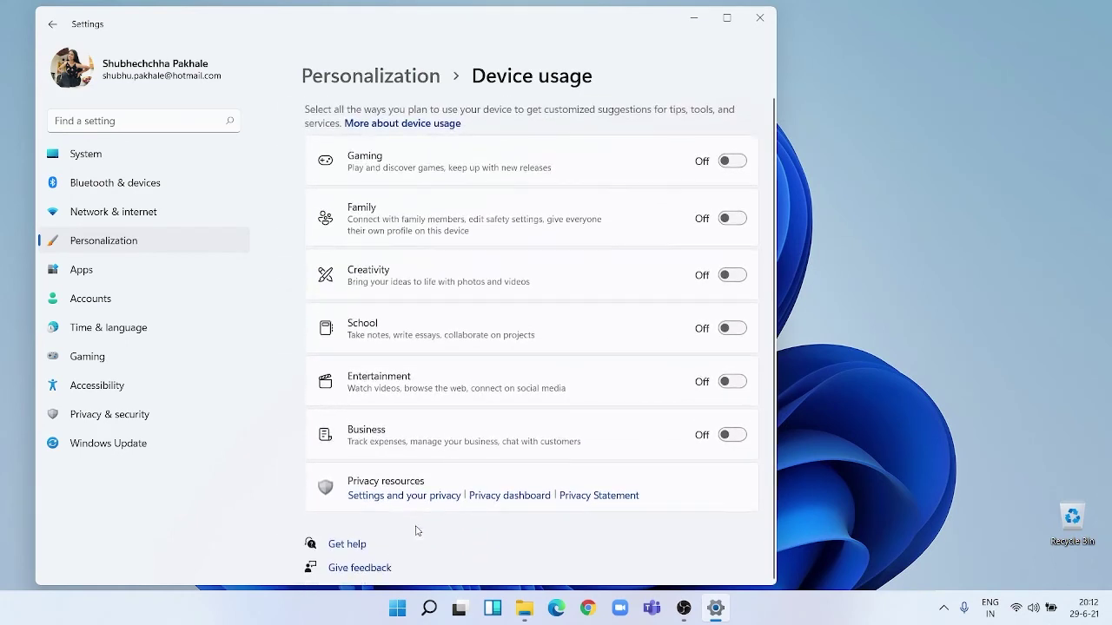
click(343, 76)
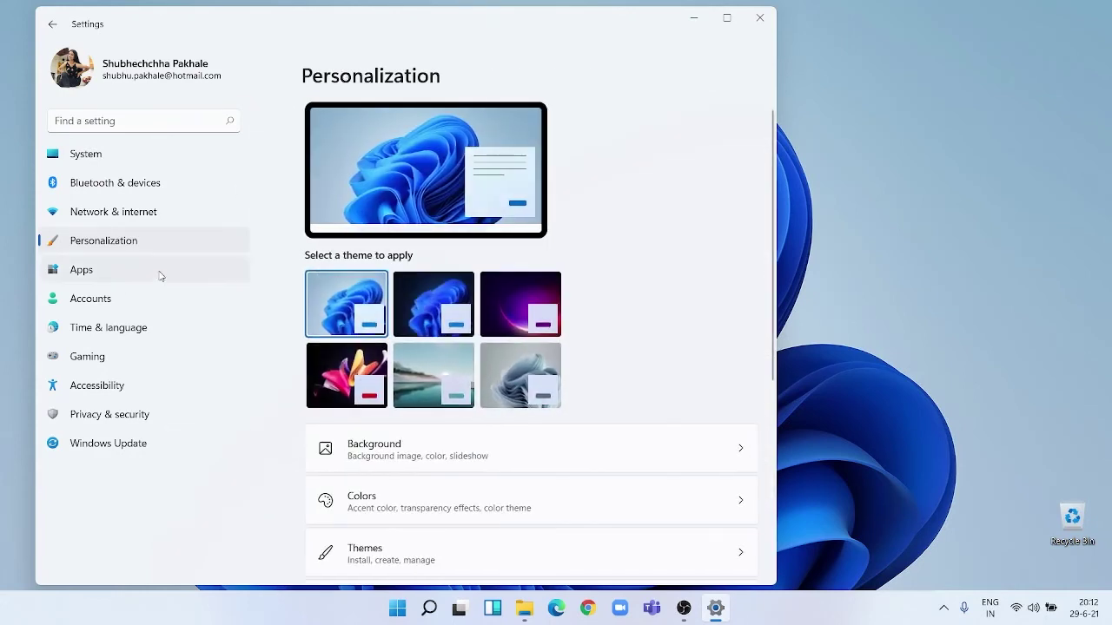
click(103, 280)
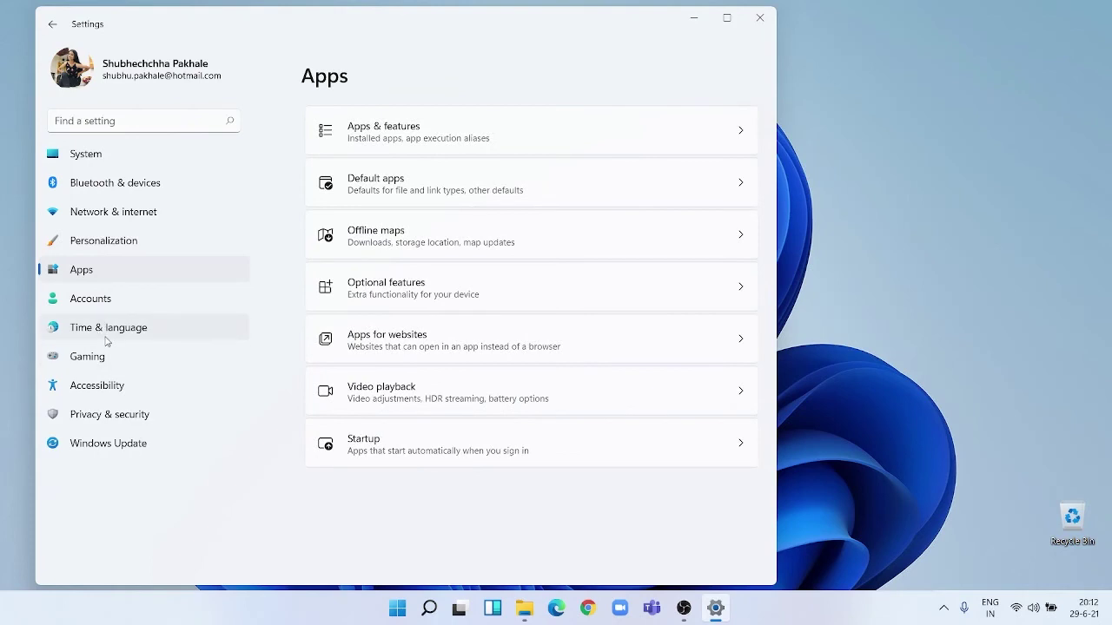
Browse the Accessibility, Windows Update and Privacy & security pages, then return to System.
click(119, 398)
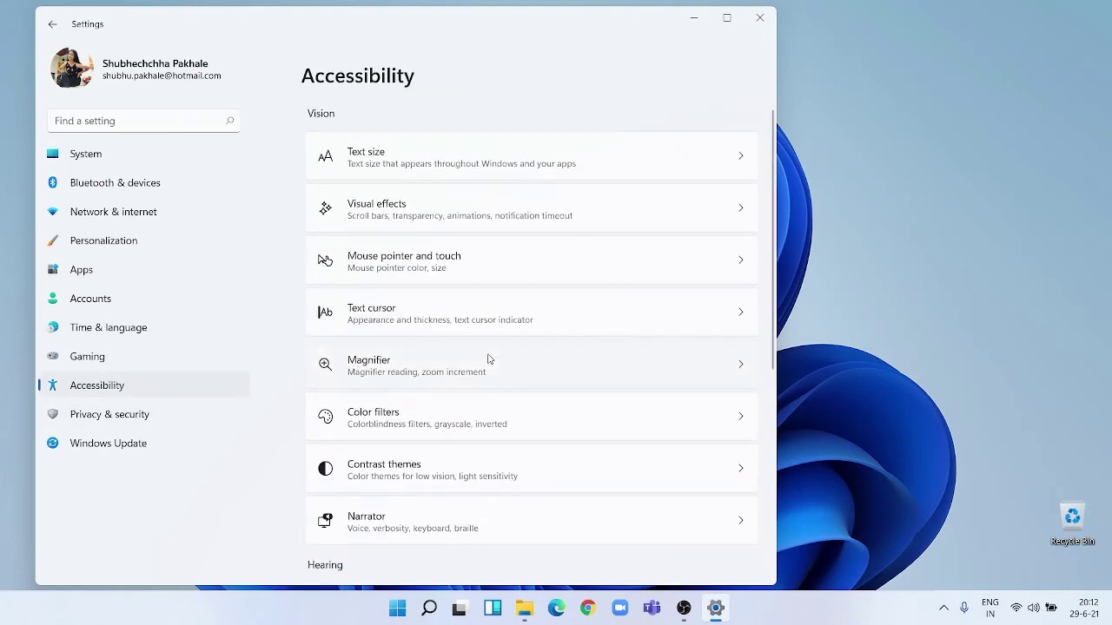
scroll(486, 359, down, 3)
scroll(488, 358, down, 2)
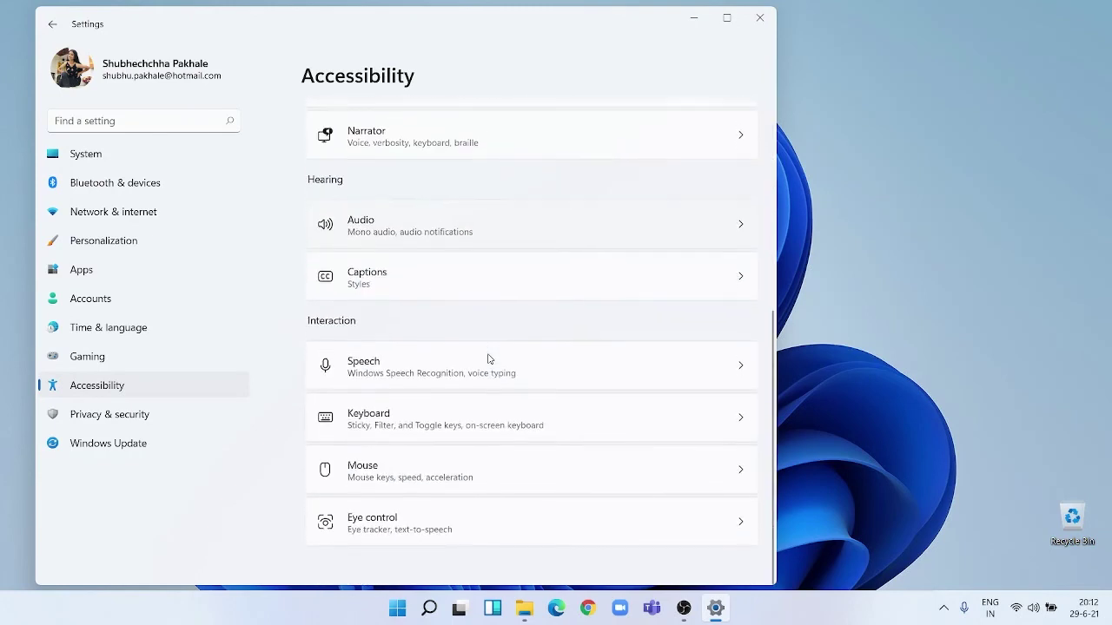
click(87, 447)
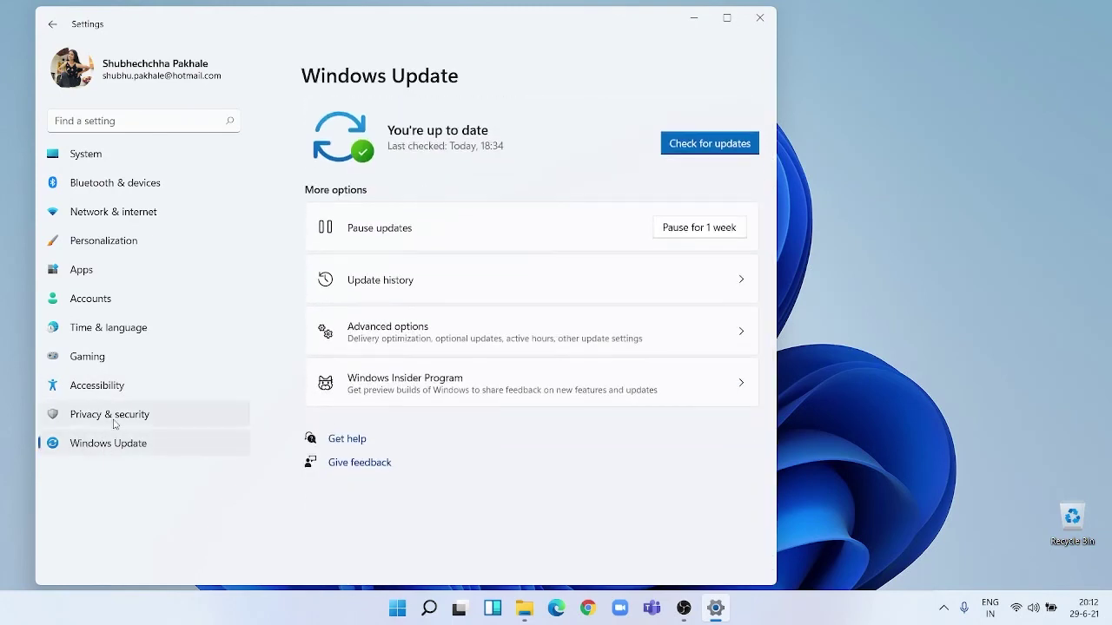
click(114, 419)
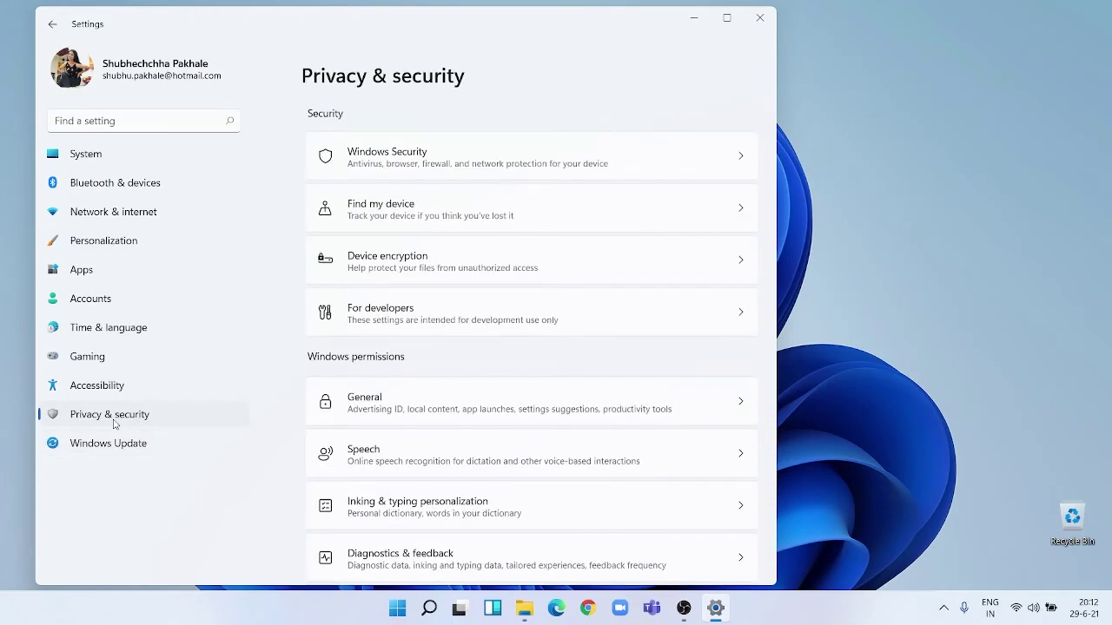
scroll(576, 234, down, 5)
scroll(576, 233, down, 9)
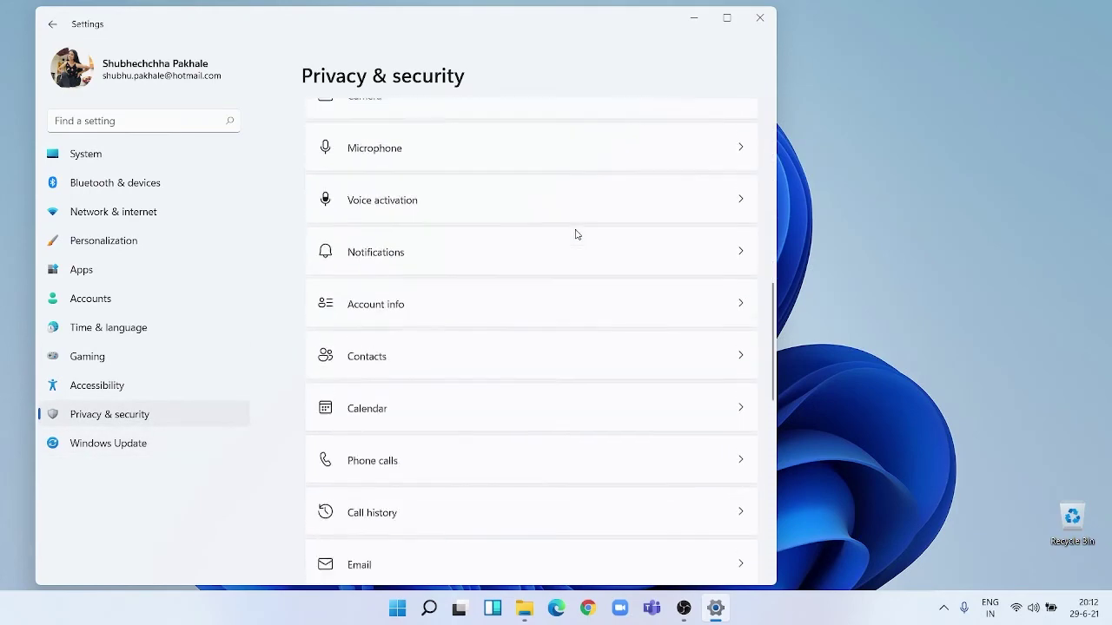
scroll(576, 233, up, 12)
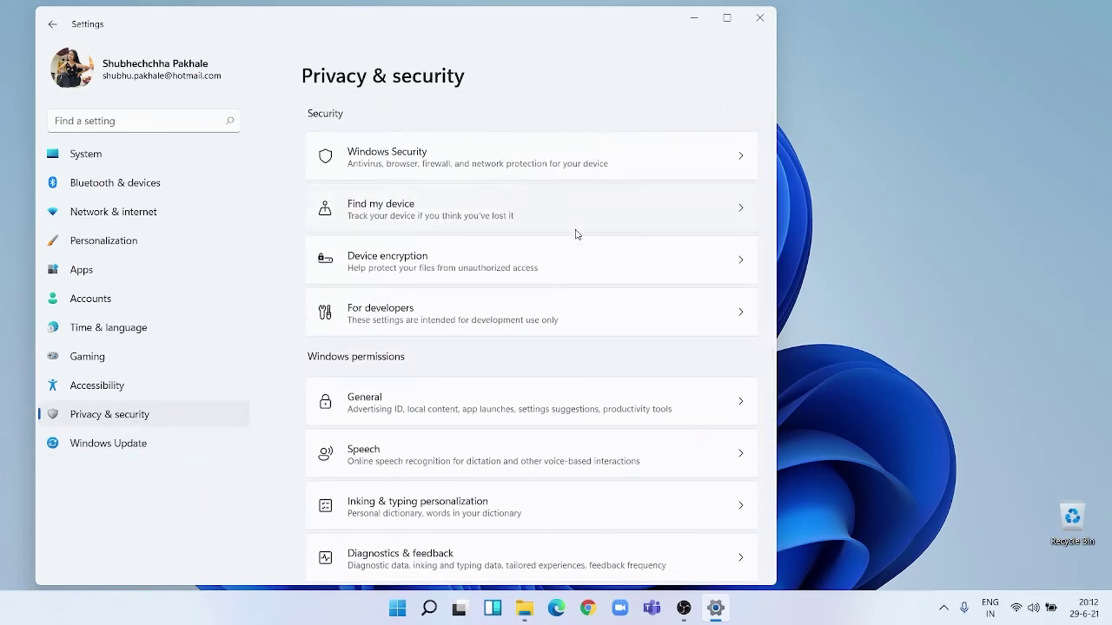
click(114, 161)
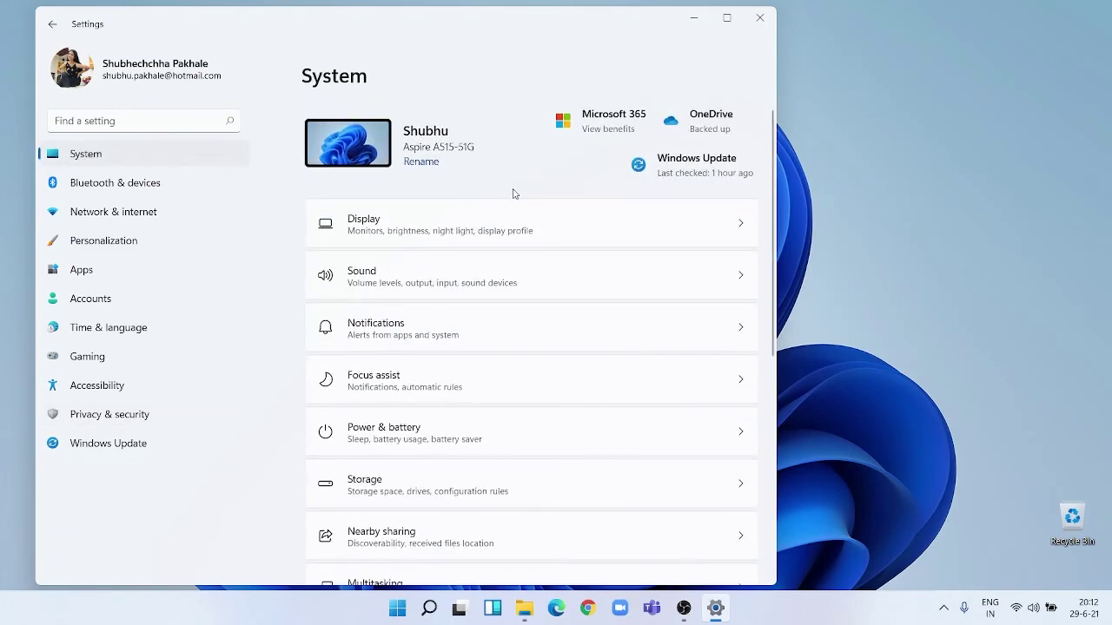
Maximise then restore the Settings window, bringing up the Snap Layouts flyout on its maximize button.
click(727, 17)
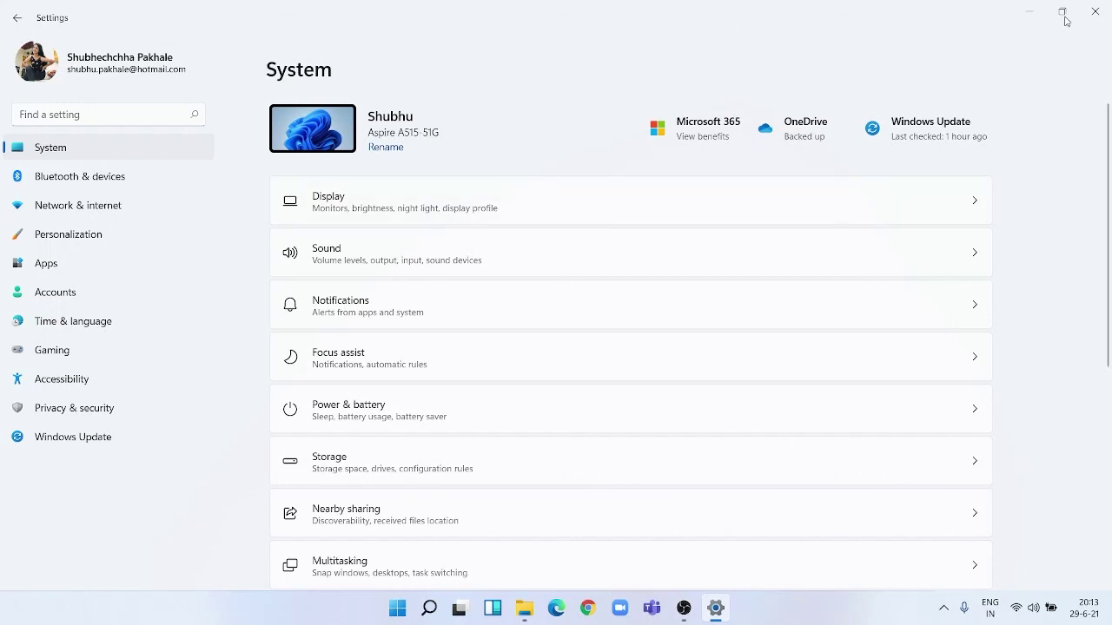
click(1063, 13)
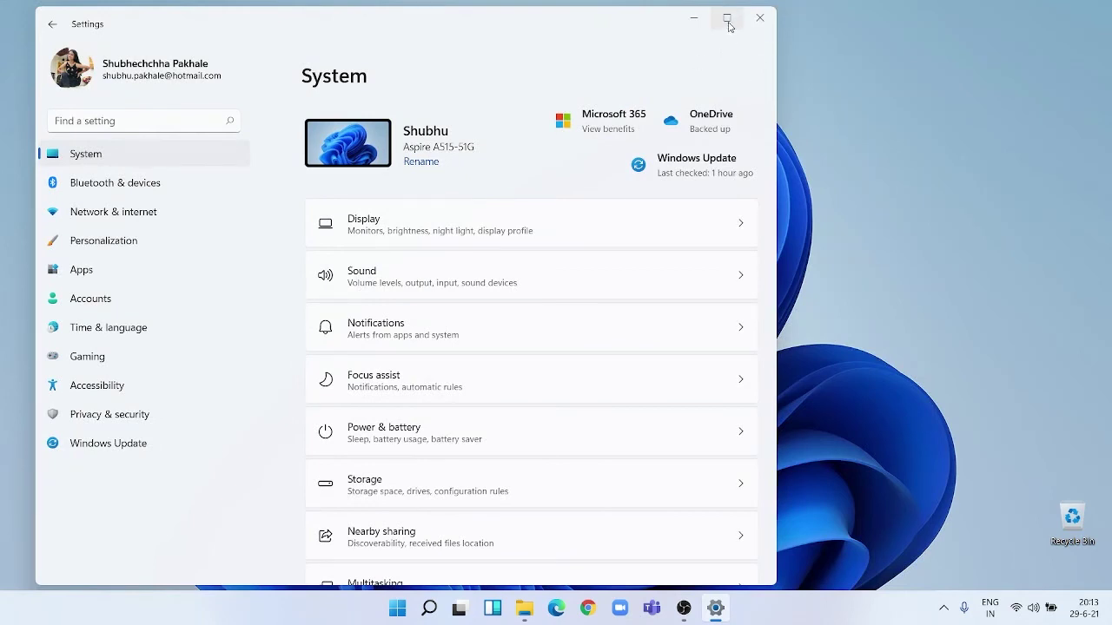
mouse_move(729, 26)
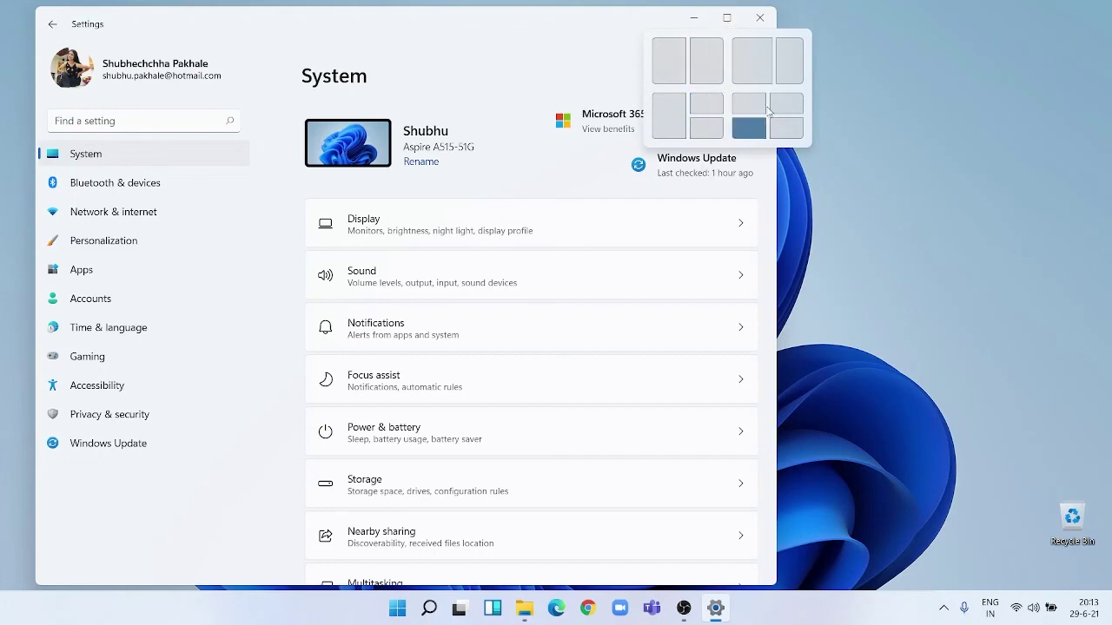
Tile Settings left with This PC right, then File Explorer left with Settings in the top-right quarter.
click(669, 65)
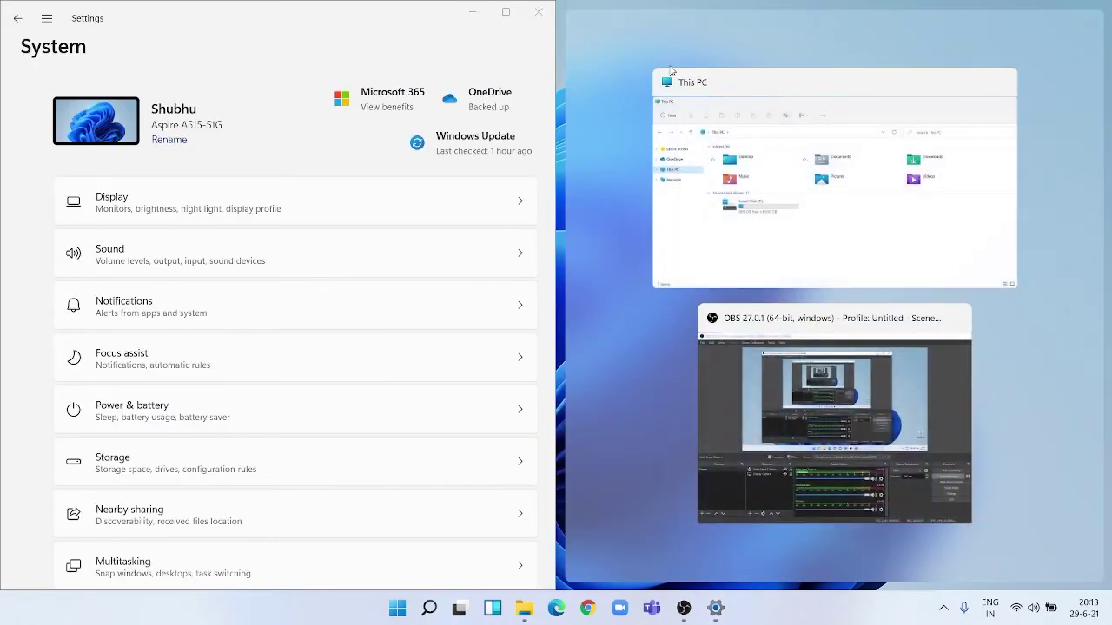
click(745, 158)
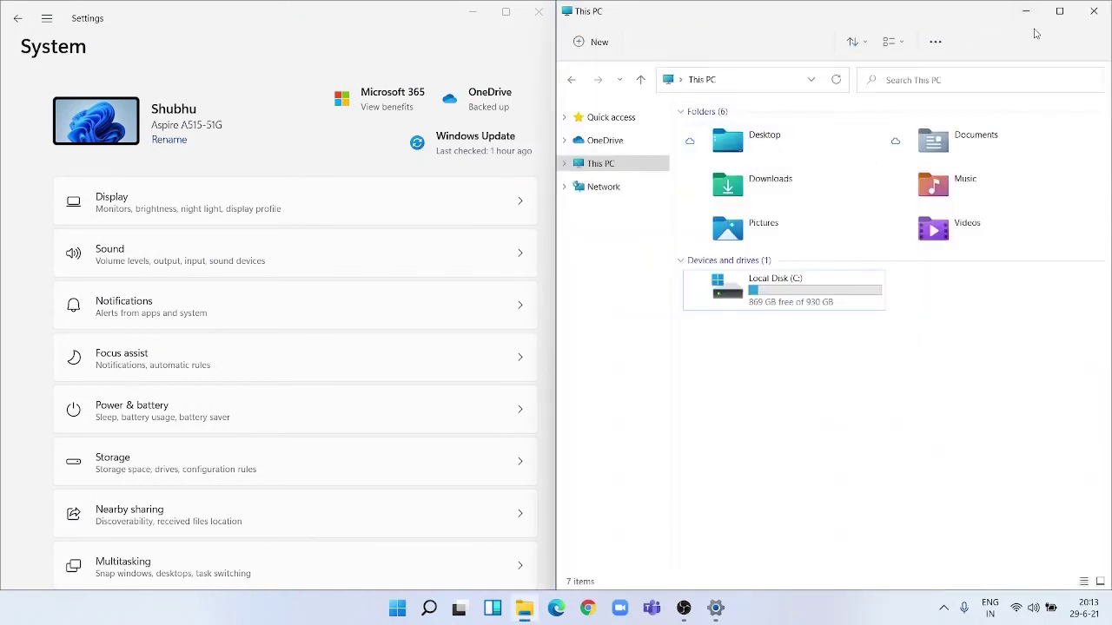
mouse_move(1052, 17)
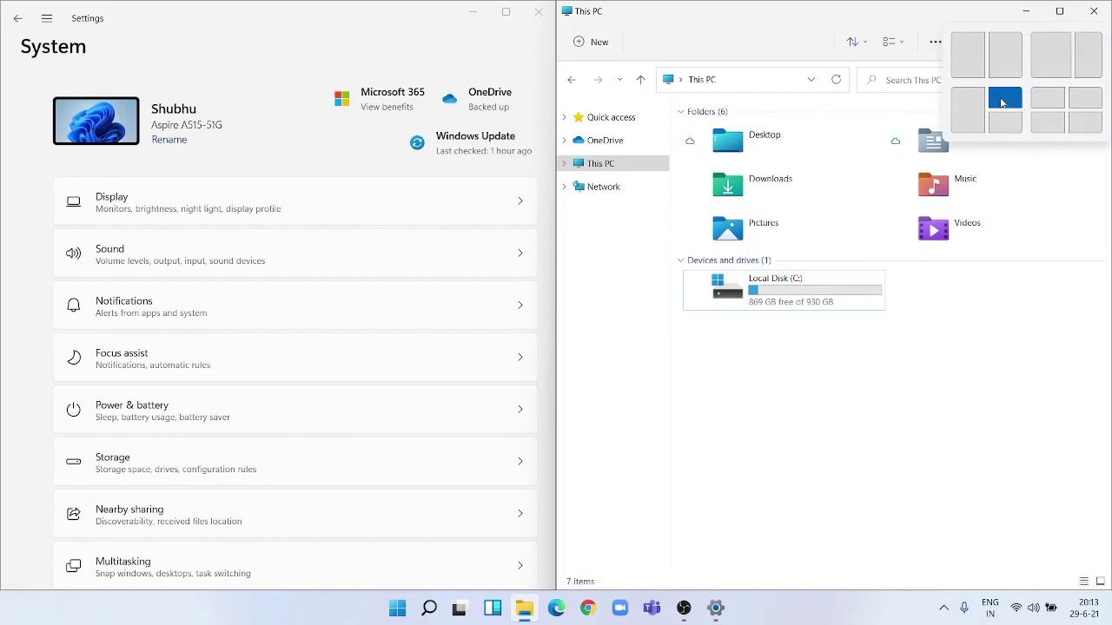
click(969, 108)
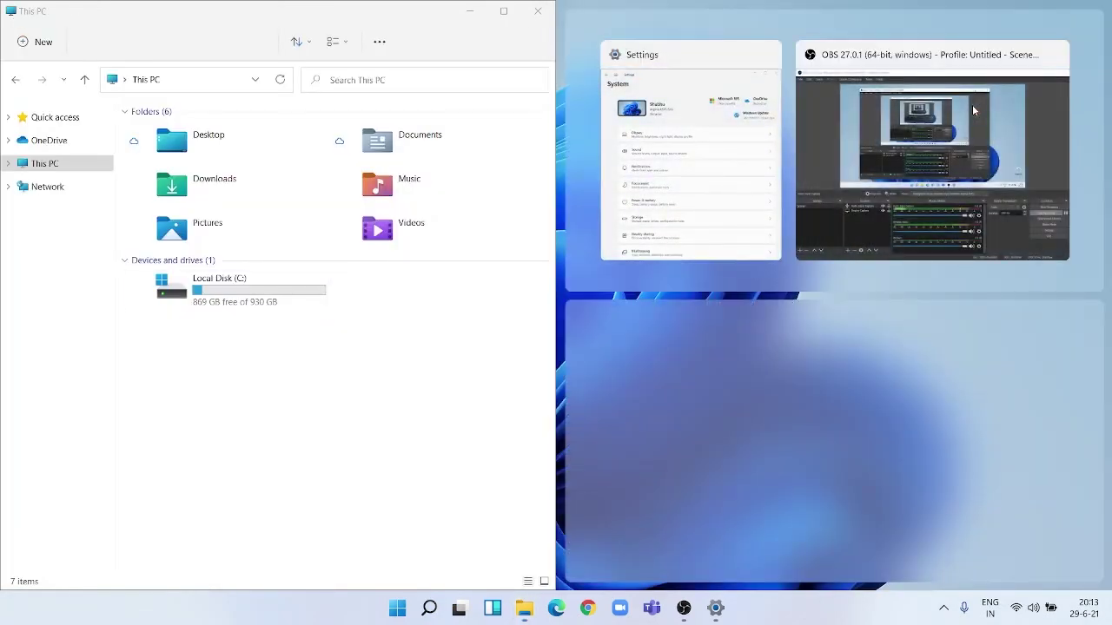
click(688, 165)
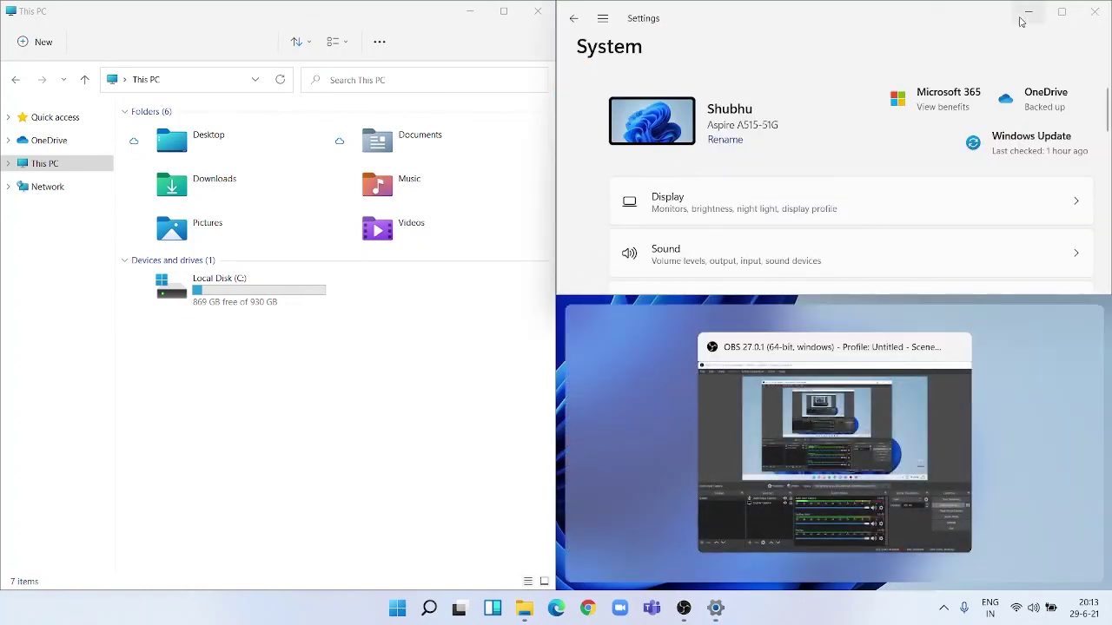
Snap Settings to the left half and File Explorer to the right, then minimise everything with Win+D.
mouse_move(1056, 22)
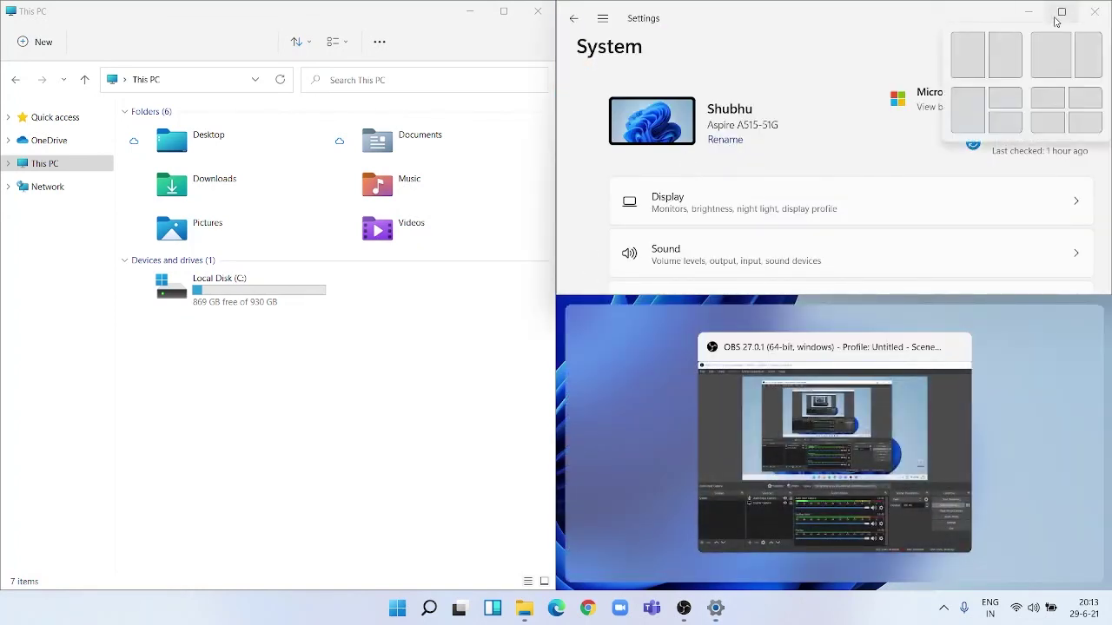
click(968, 59)
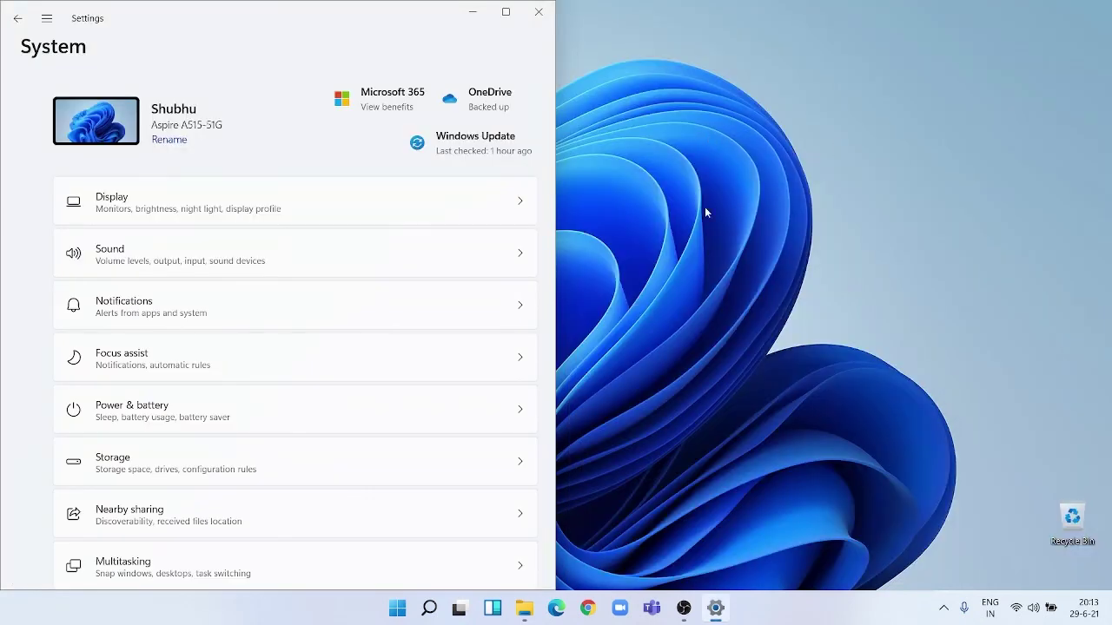
click(661, 144)
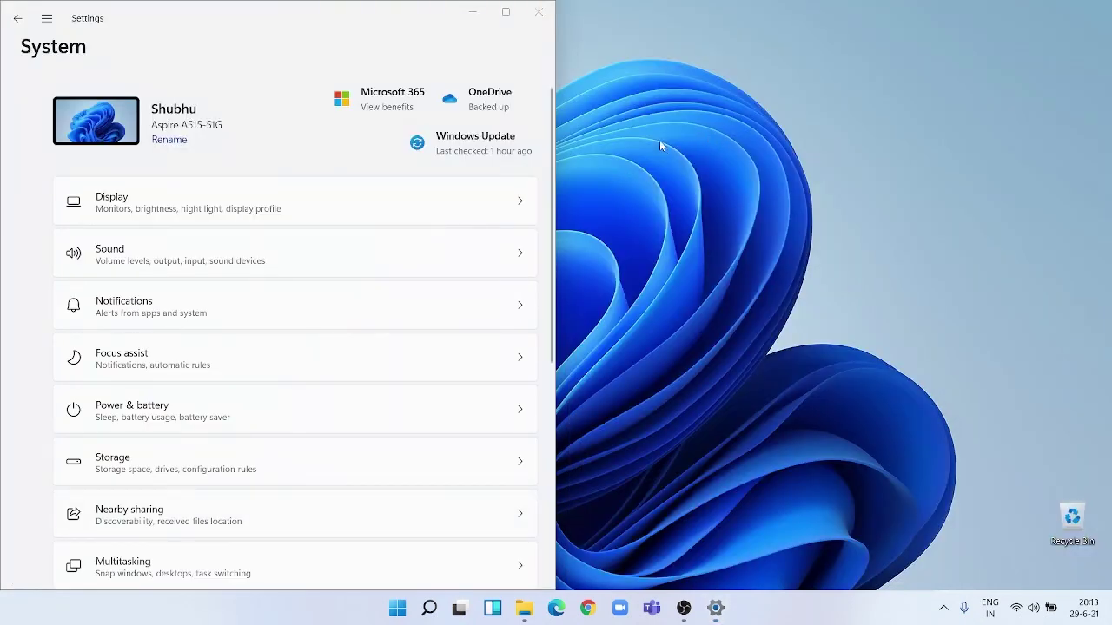
mouse_move(506, 12)
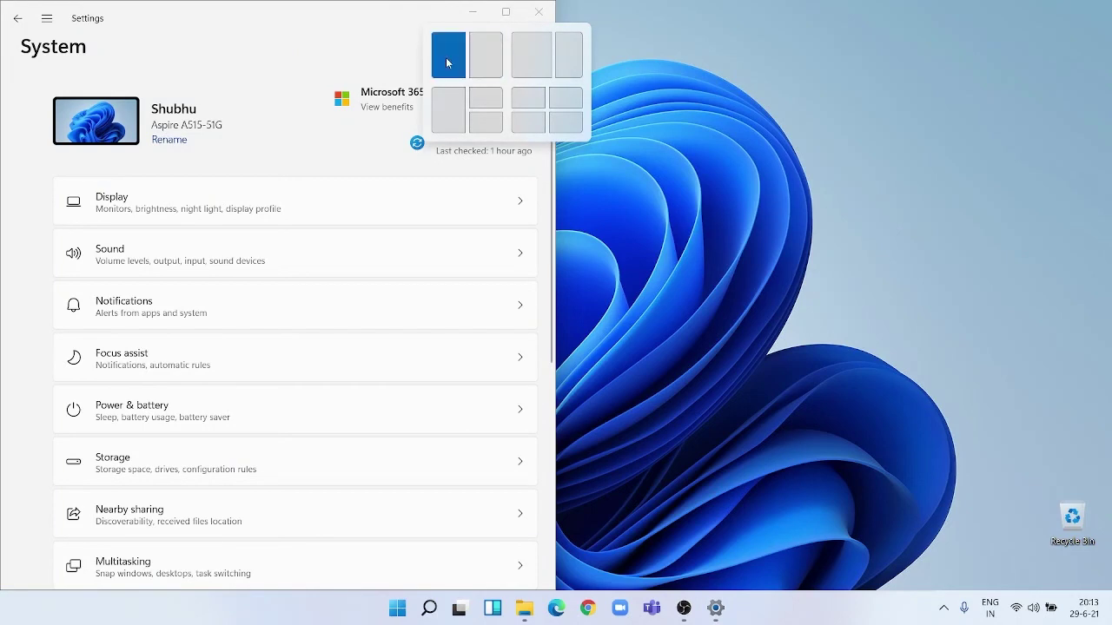
click(447, 62)
click(685, 276)
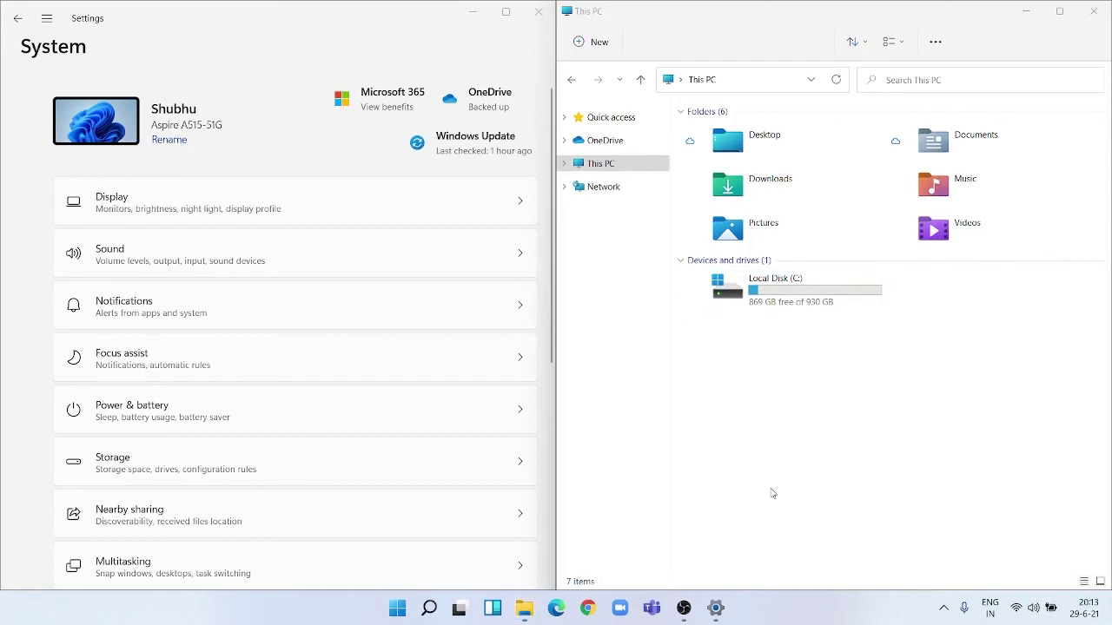
key(super+d)
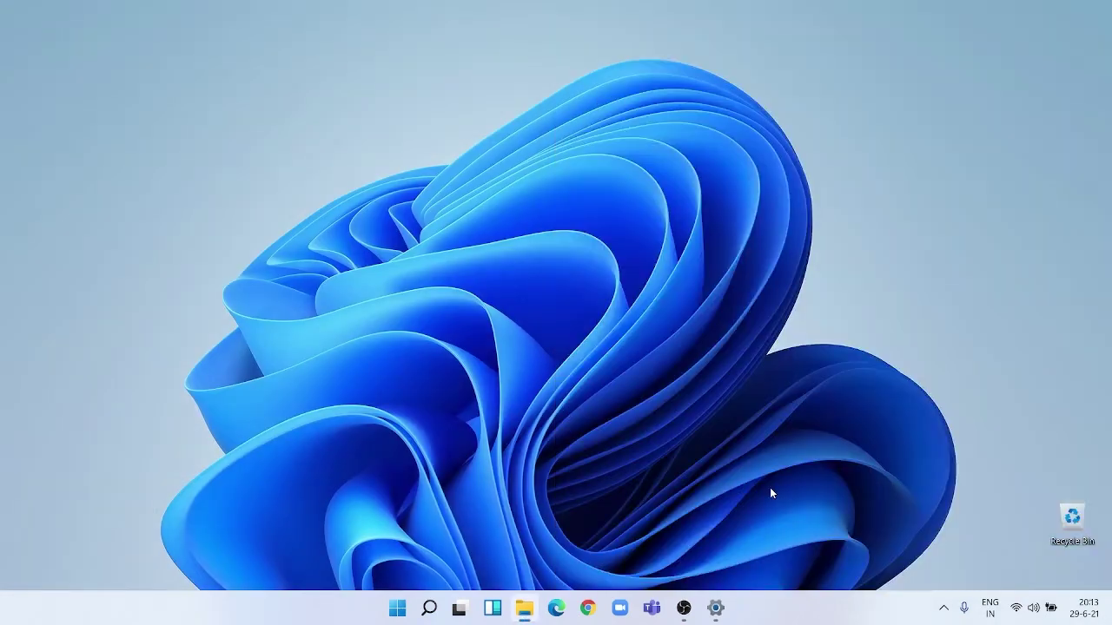
Refresh the desktop from the legacy Show more options menu, then bring up the OBS Studio window.
right_click(317, 93)
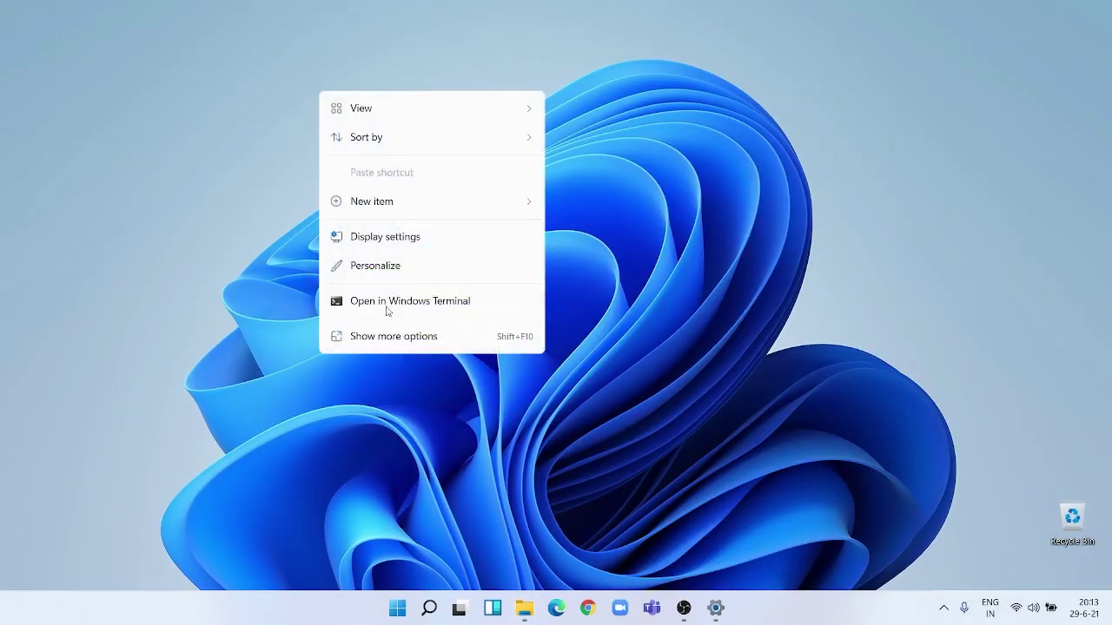
click(387, 333)
click(437, 105)
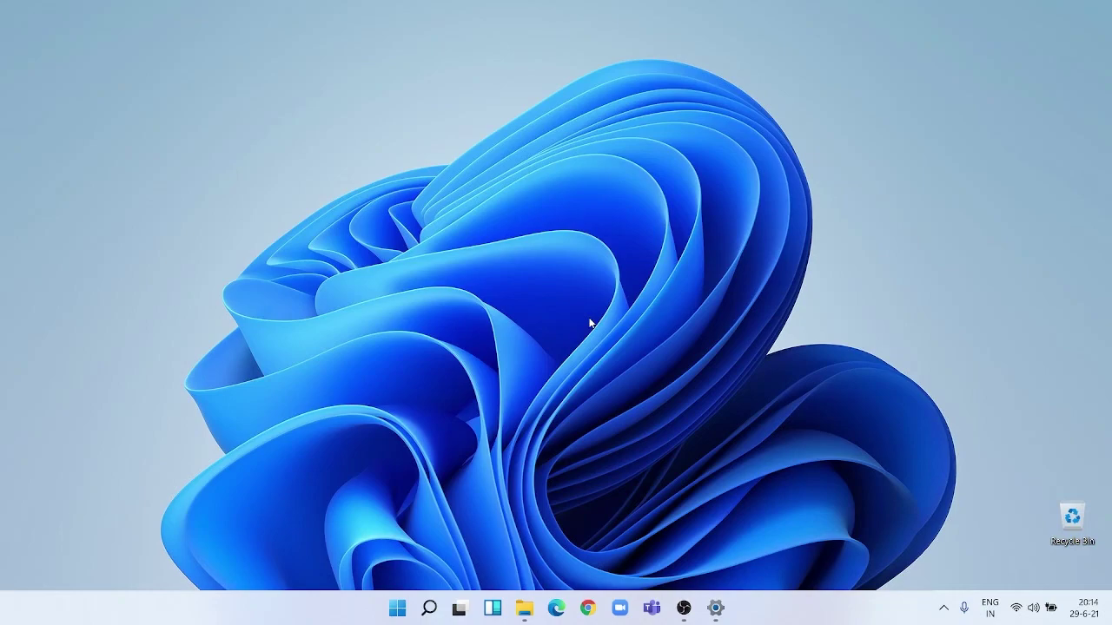
click(683, 607)
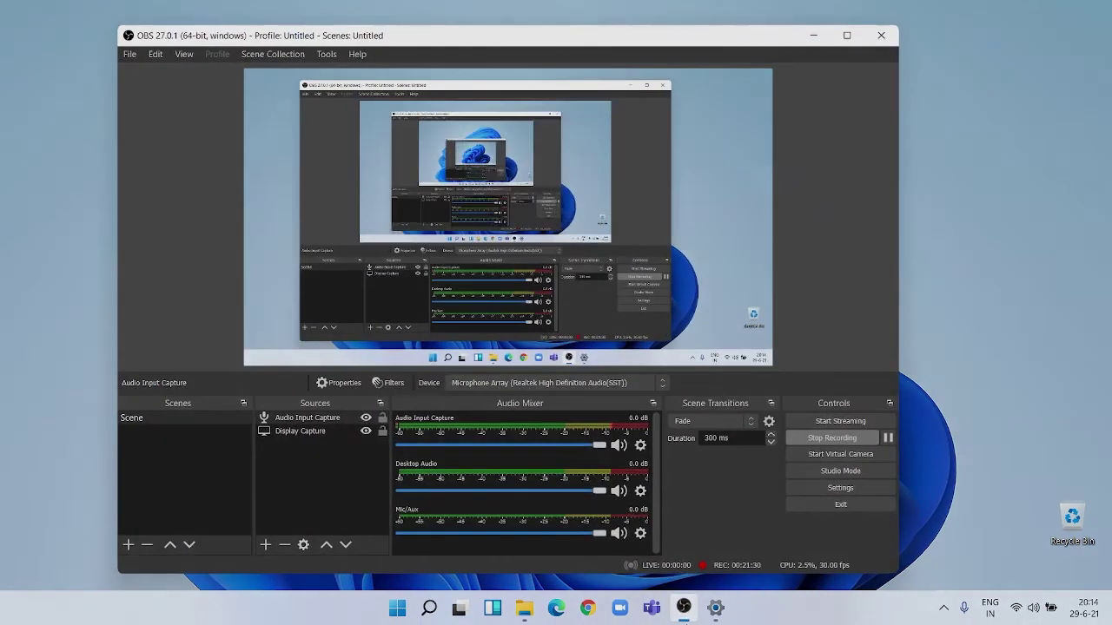